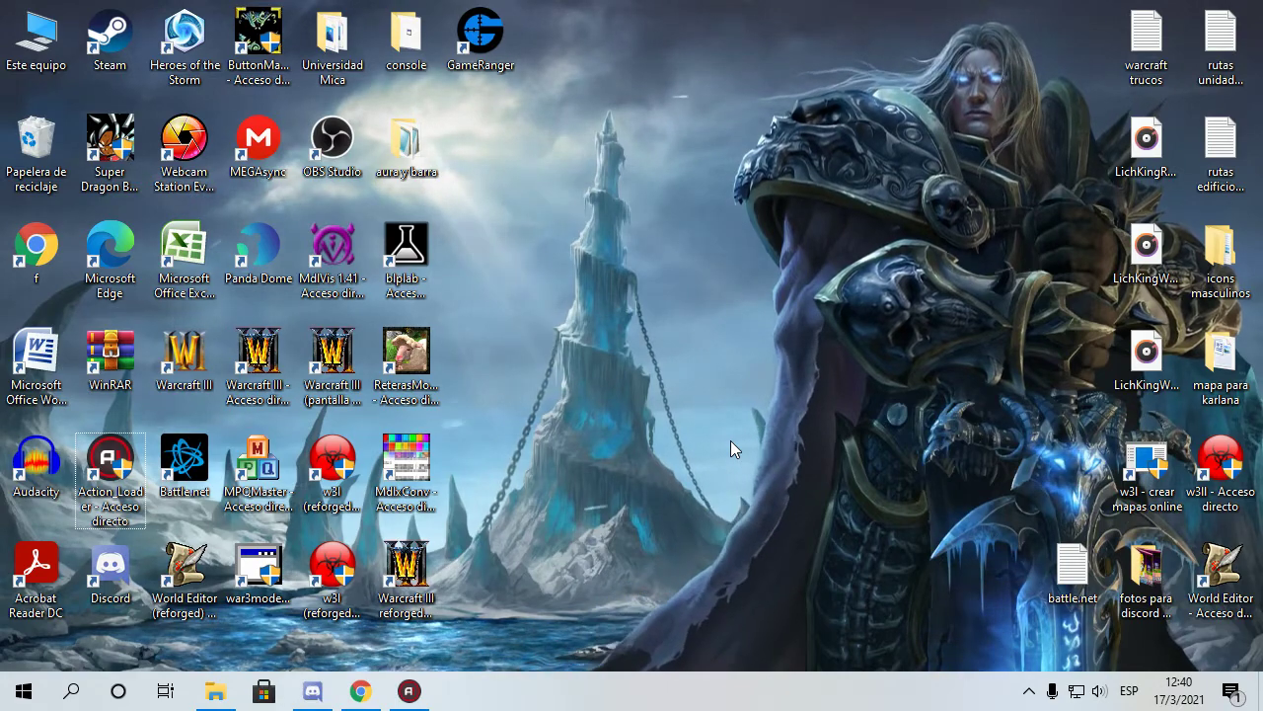
Search Windows for the Ejecutar app and open it.
click(730, 440)
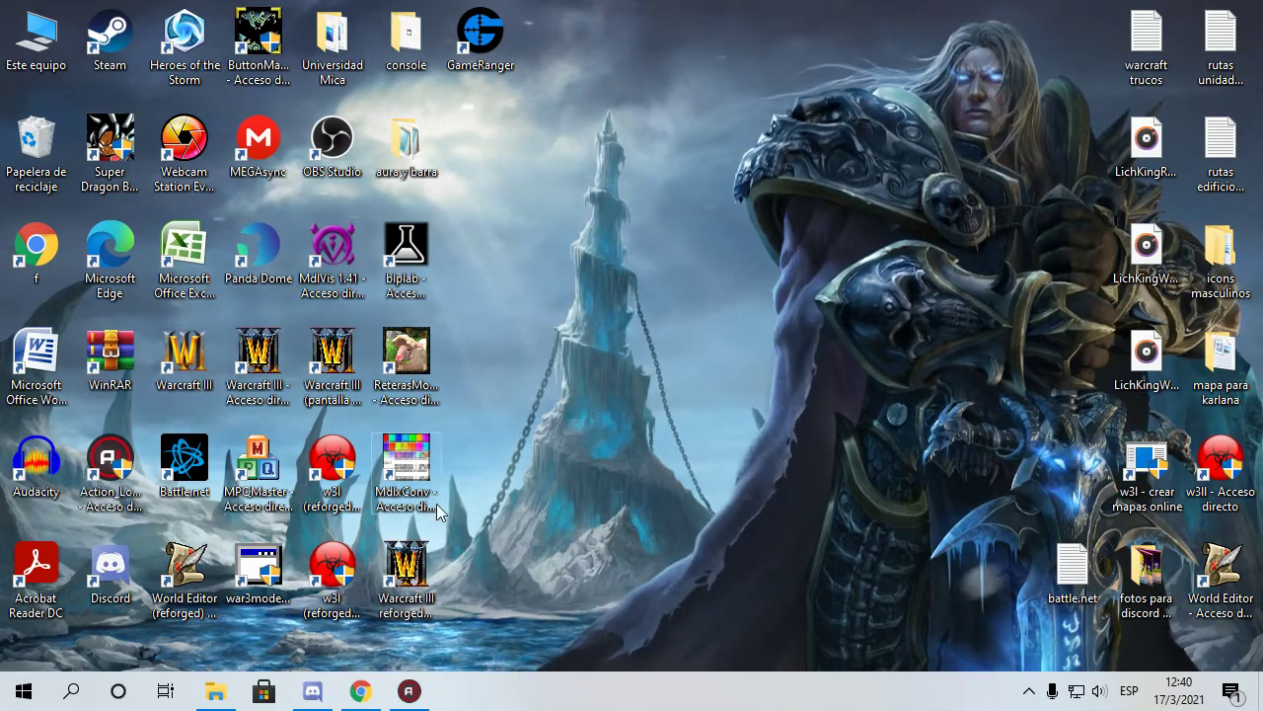
click(72, 692)
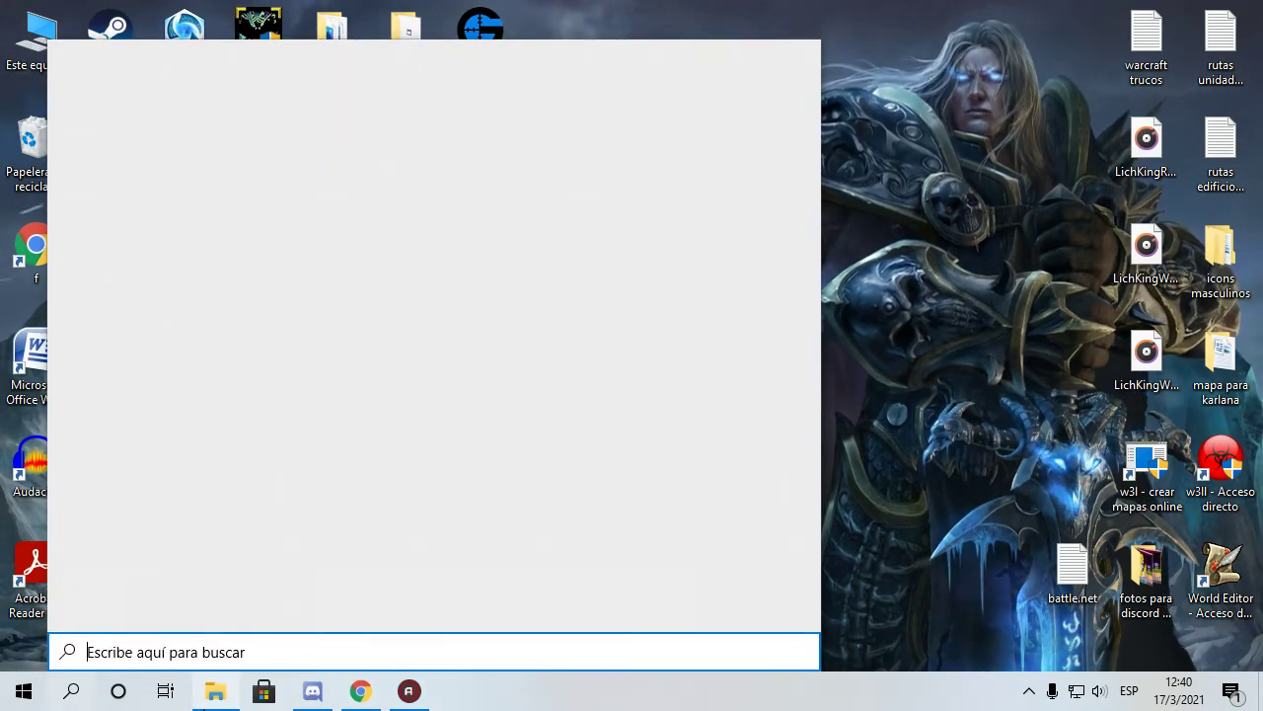
text(ejectu)
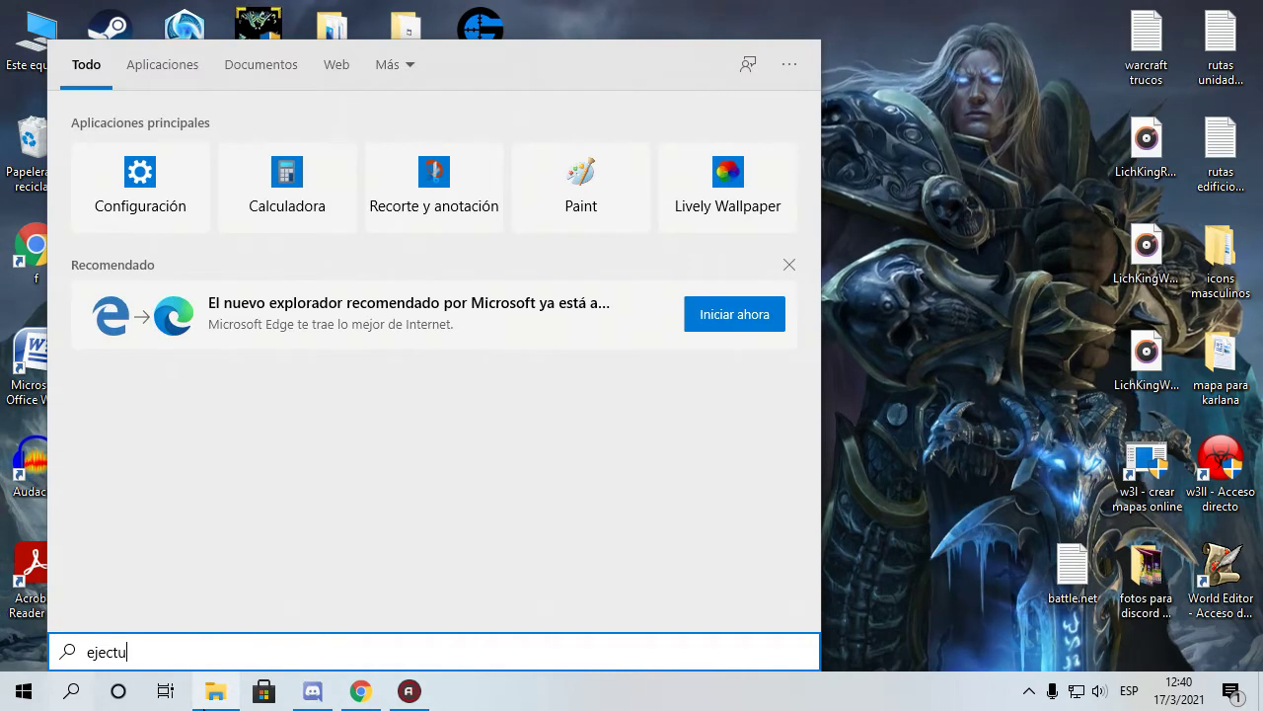
text(ra)
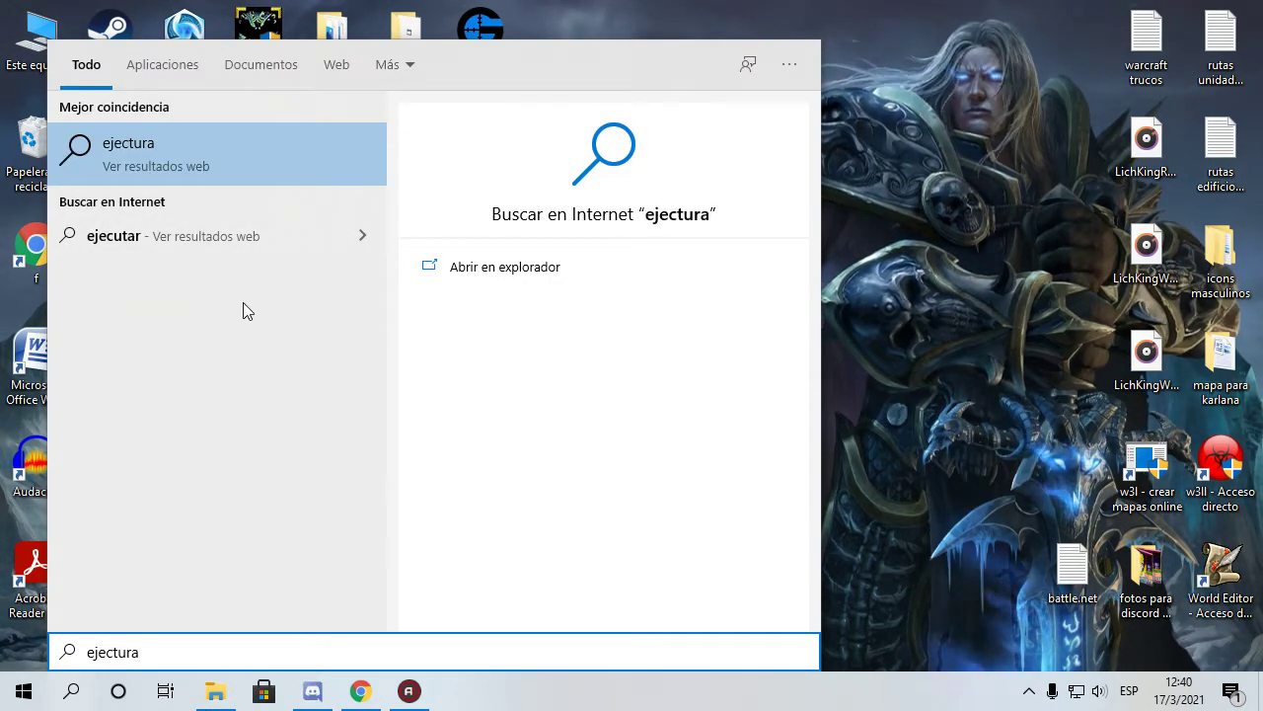
key(BackSpace)
key(BackSpace)
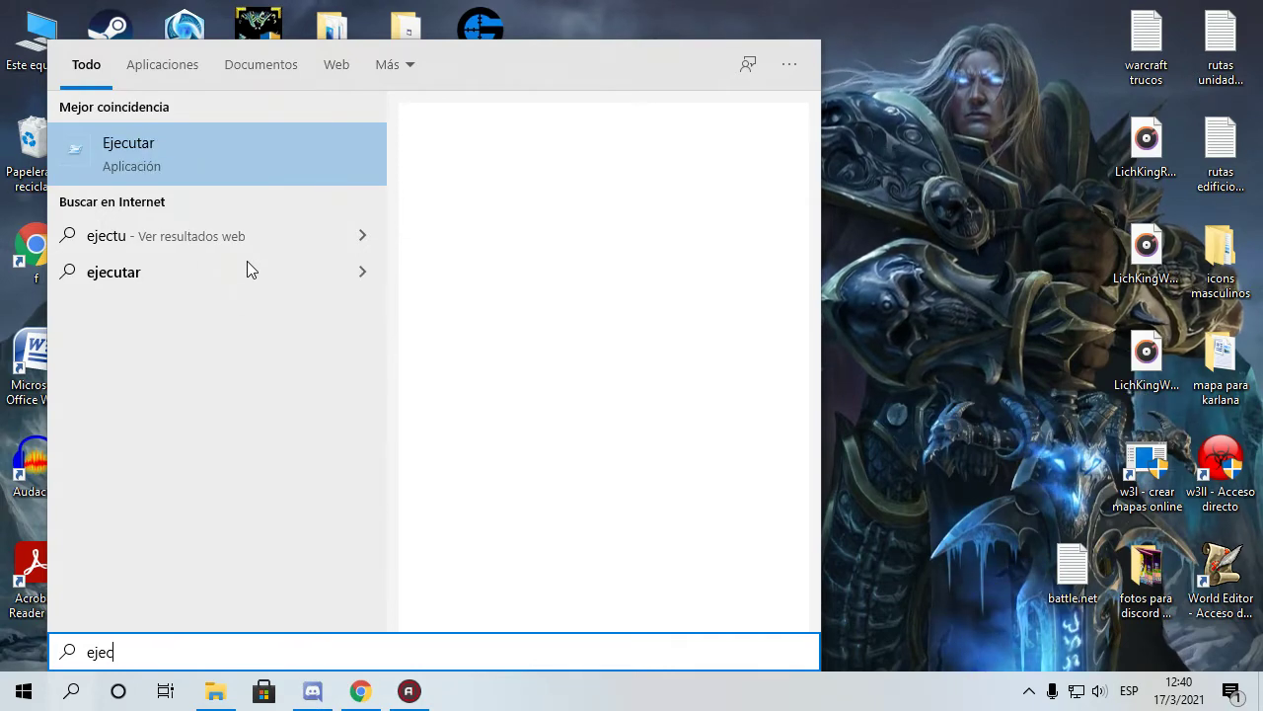
key(Return)
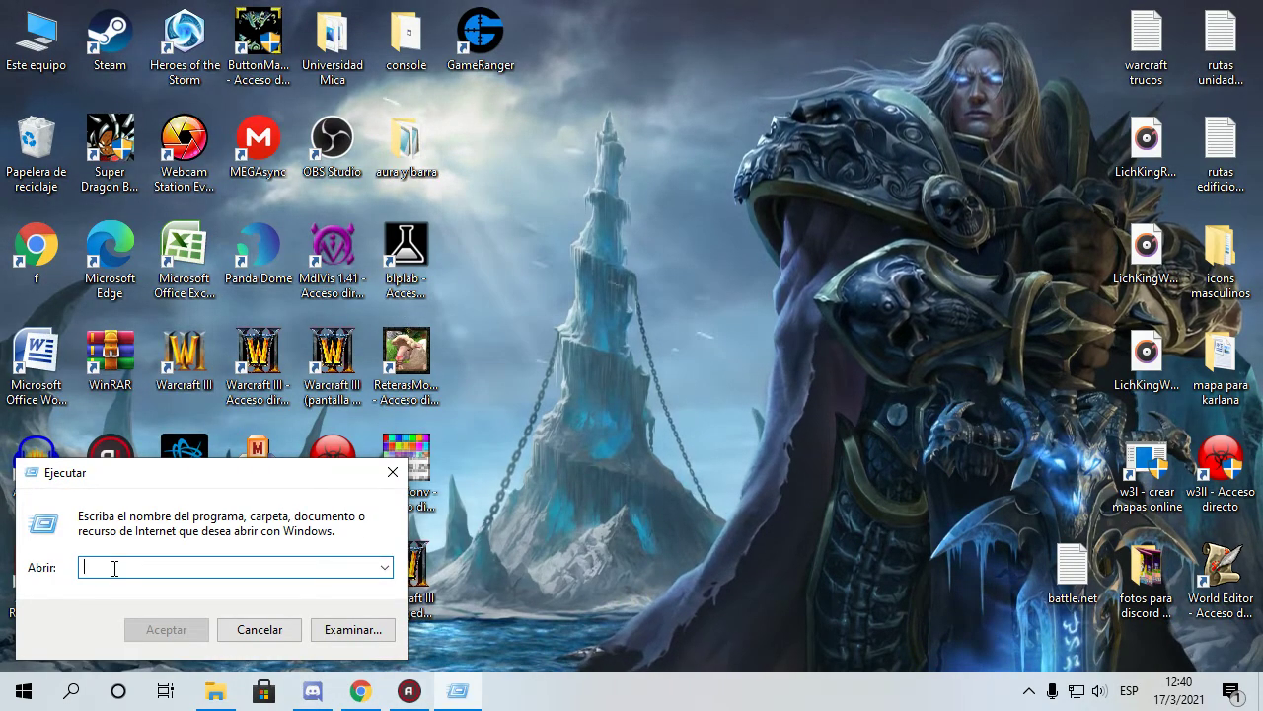
Launch the Registry Editor by running the regedit command.
text(r3)
key(BackSpace)
text(egedit)
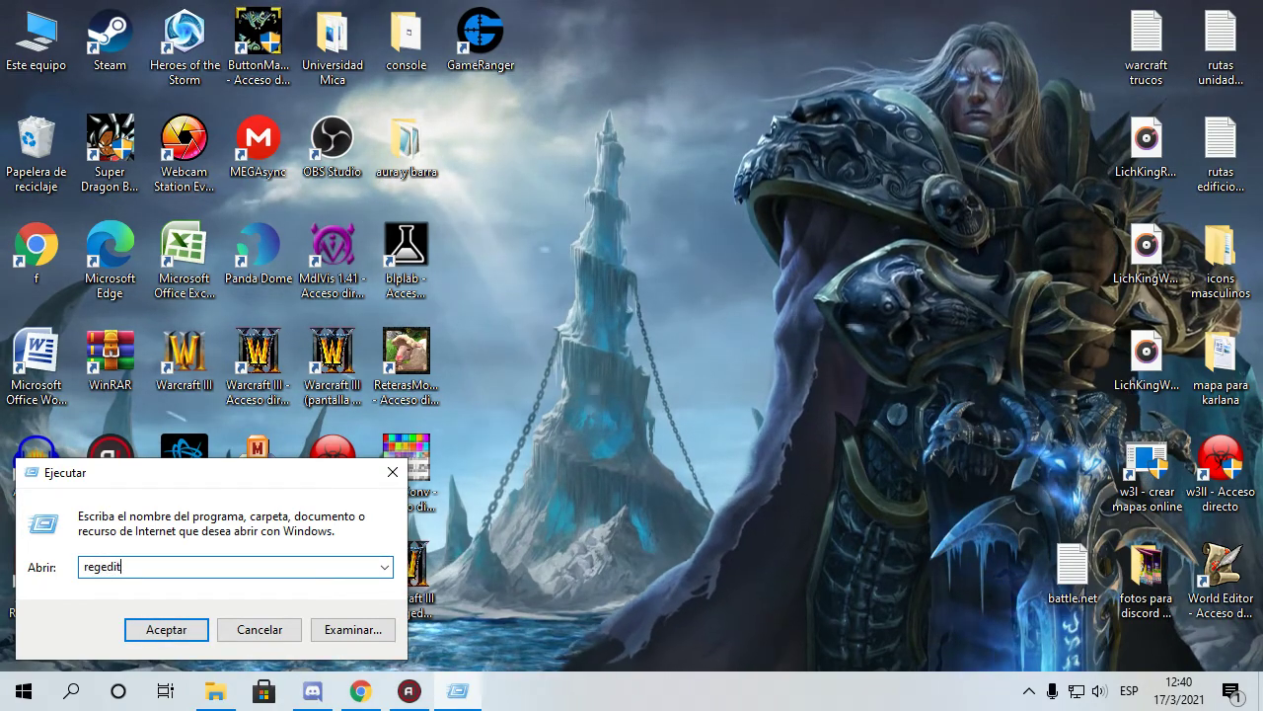
key(Return)
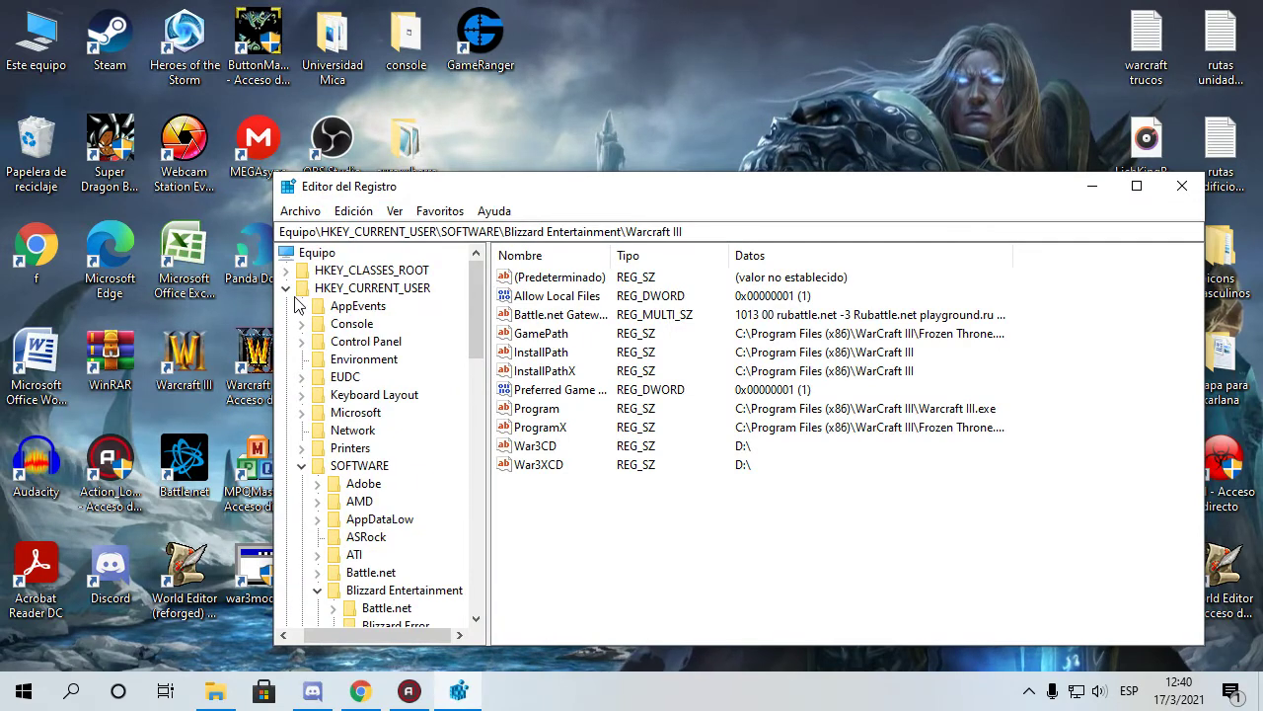
Go to the registry key HKEY_CURRENT_USER\SOFTWARE\Blizzard Entertainment\Warcraft III.
click(285, 287)
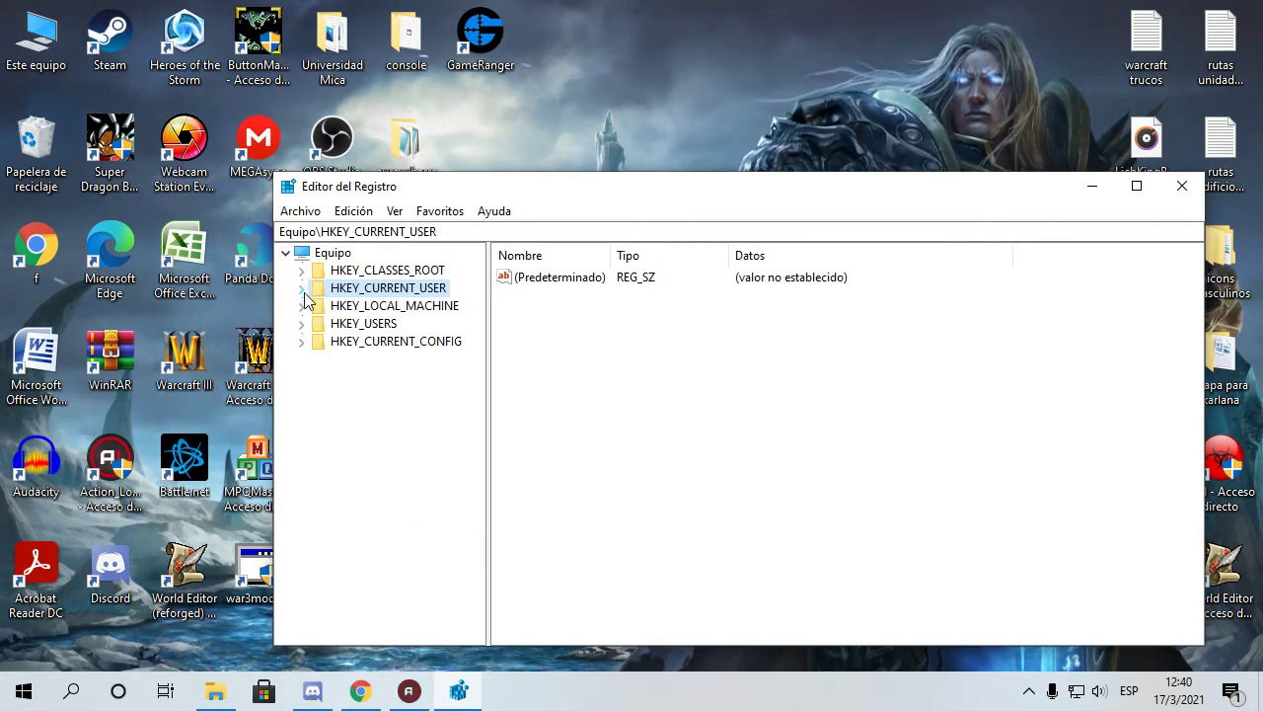
click(305, 293)
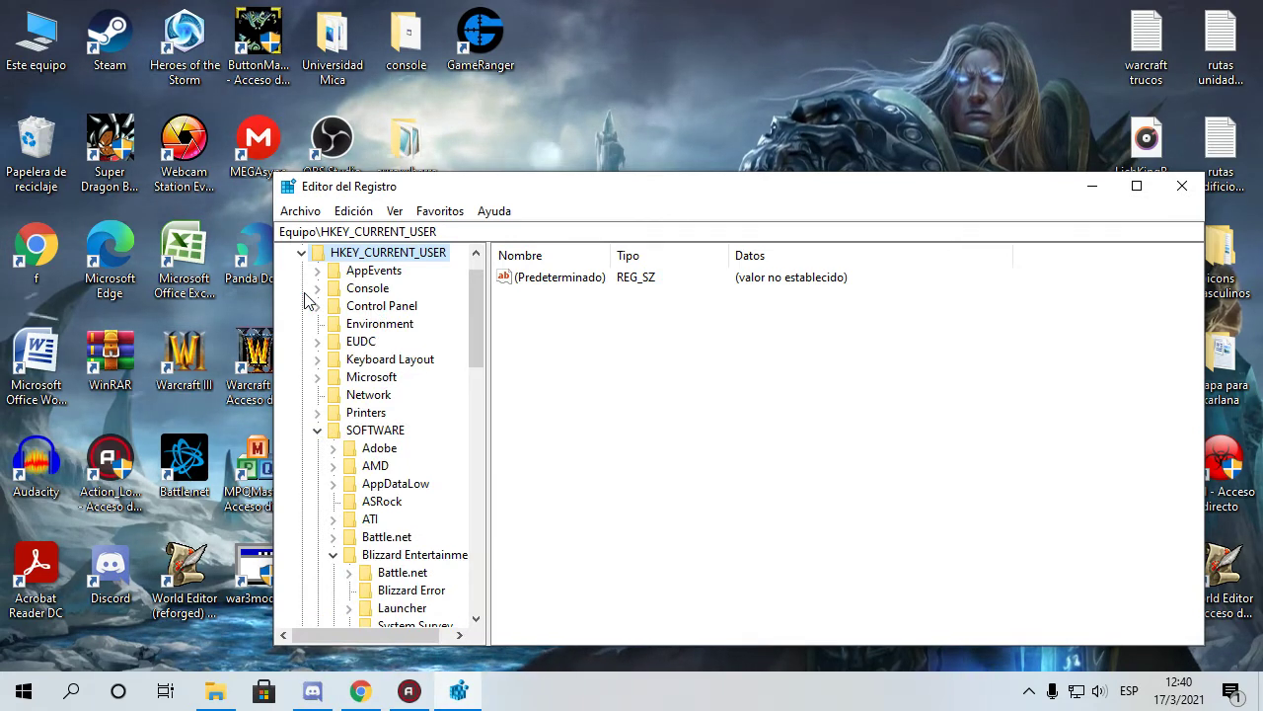
scroll(380, 434, down, 1)
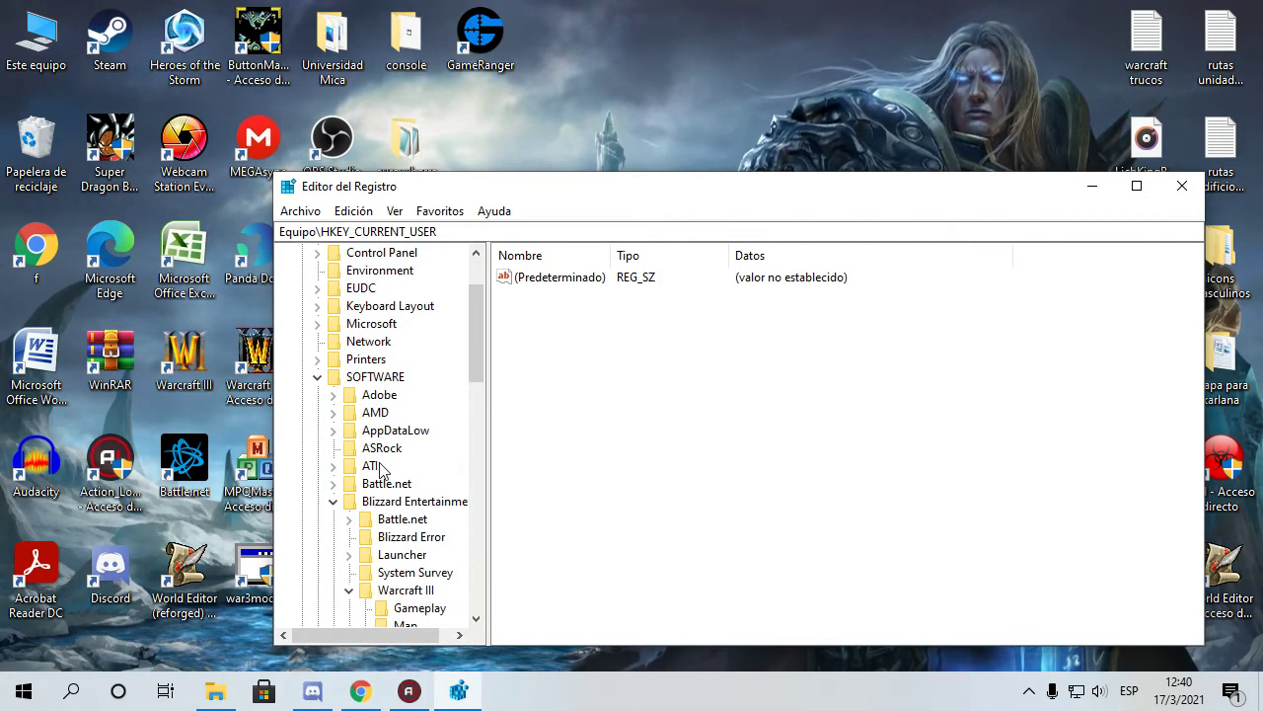
click(350, 591)
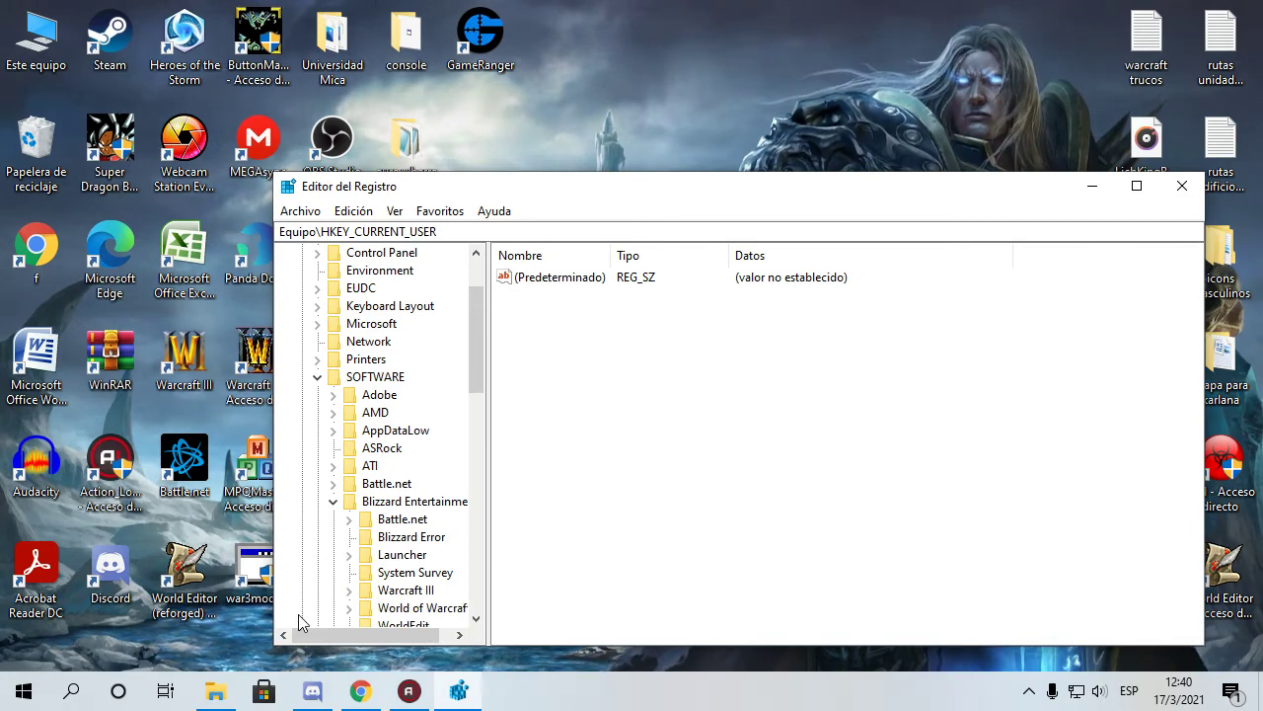
scroll(325, 602, down, 3)
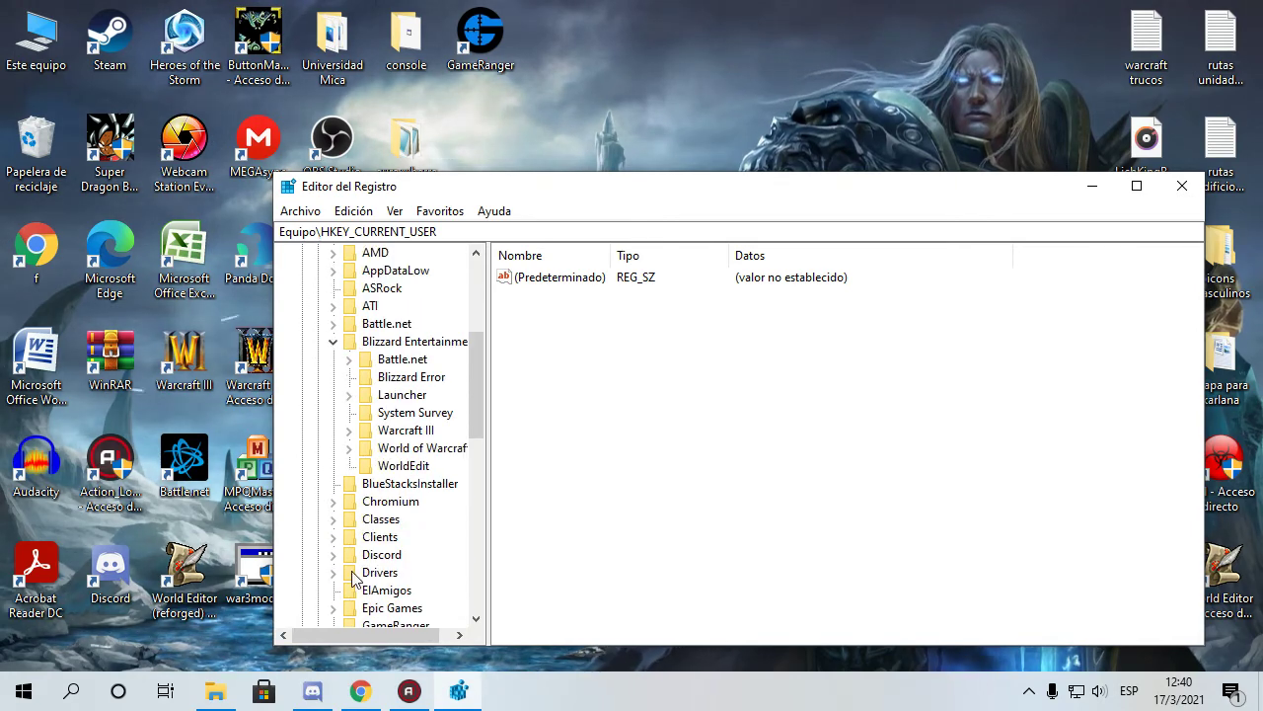
click(404, 434)
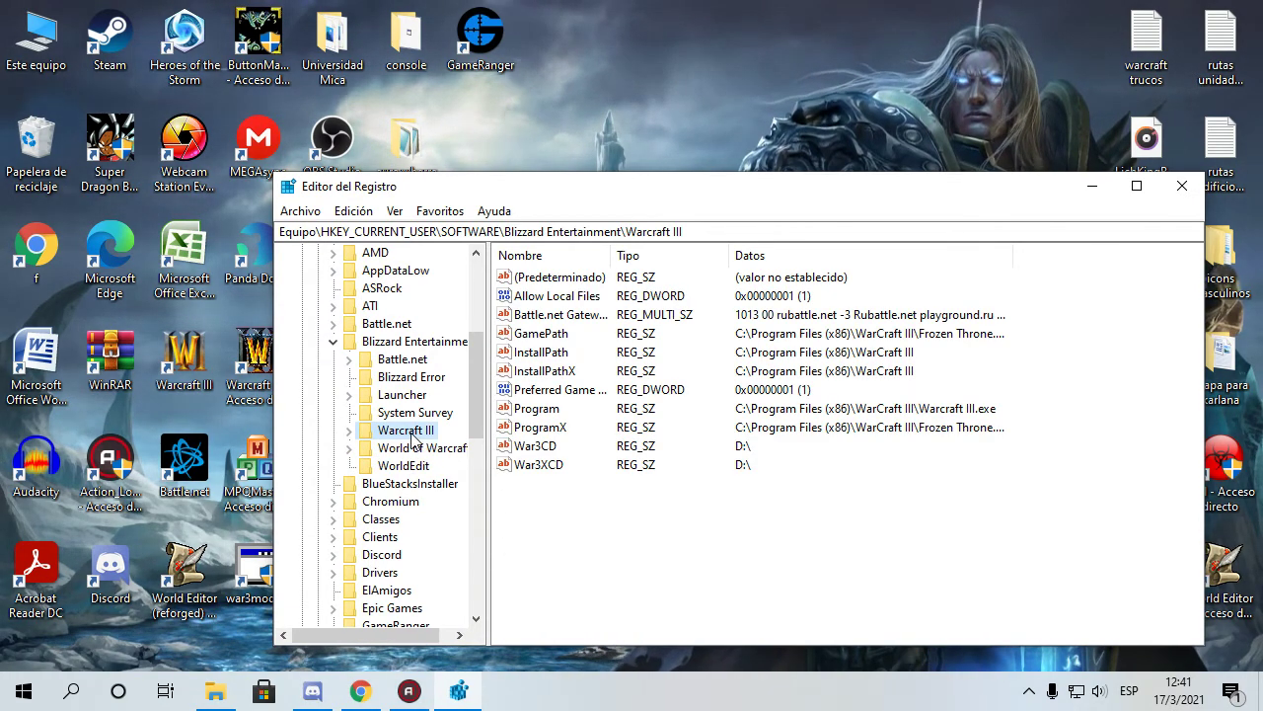
Create a new string value in the Warcraft III key, and delete it again.
right_click(603, 512)
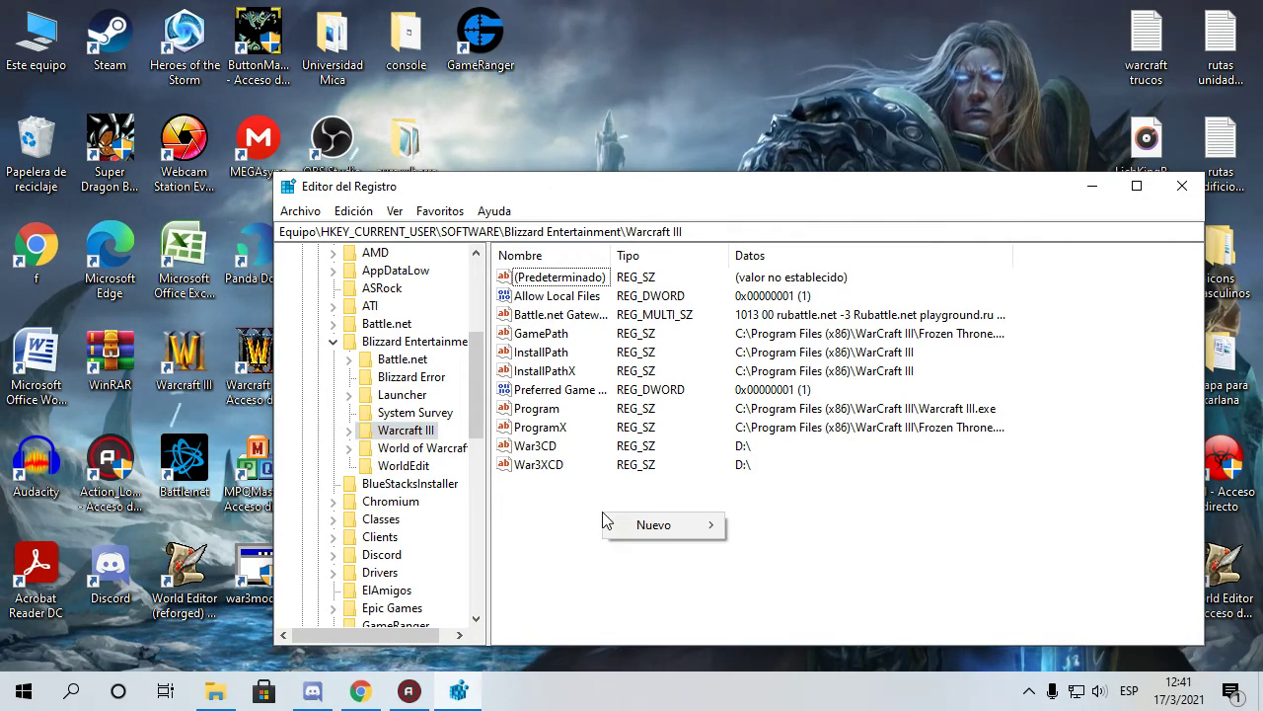
mouse_move(638, 527)
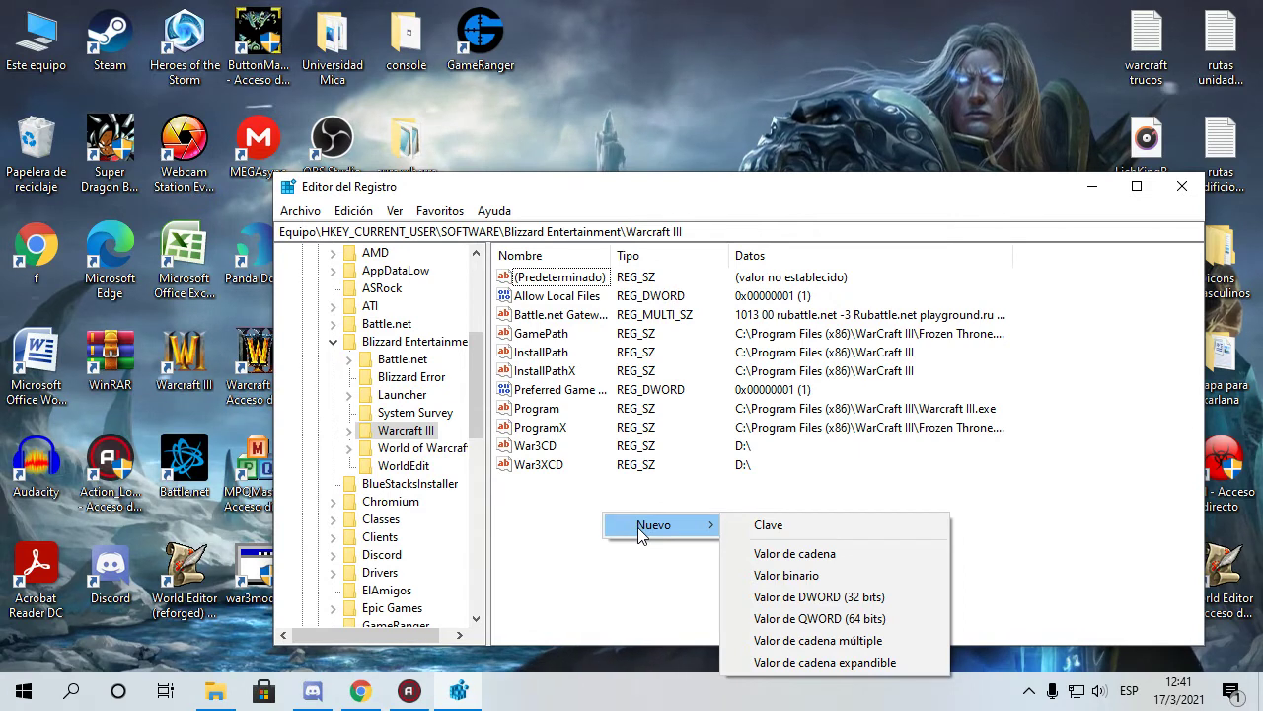
click(644, 530)
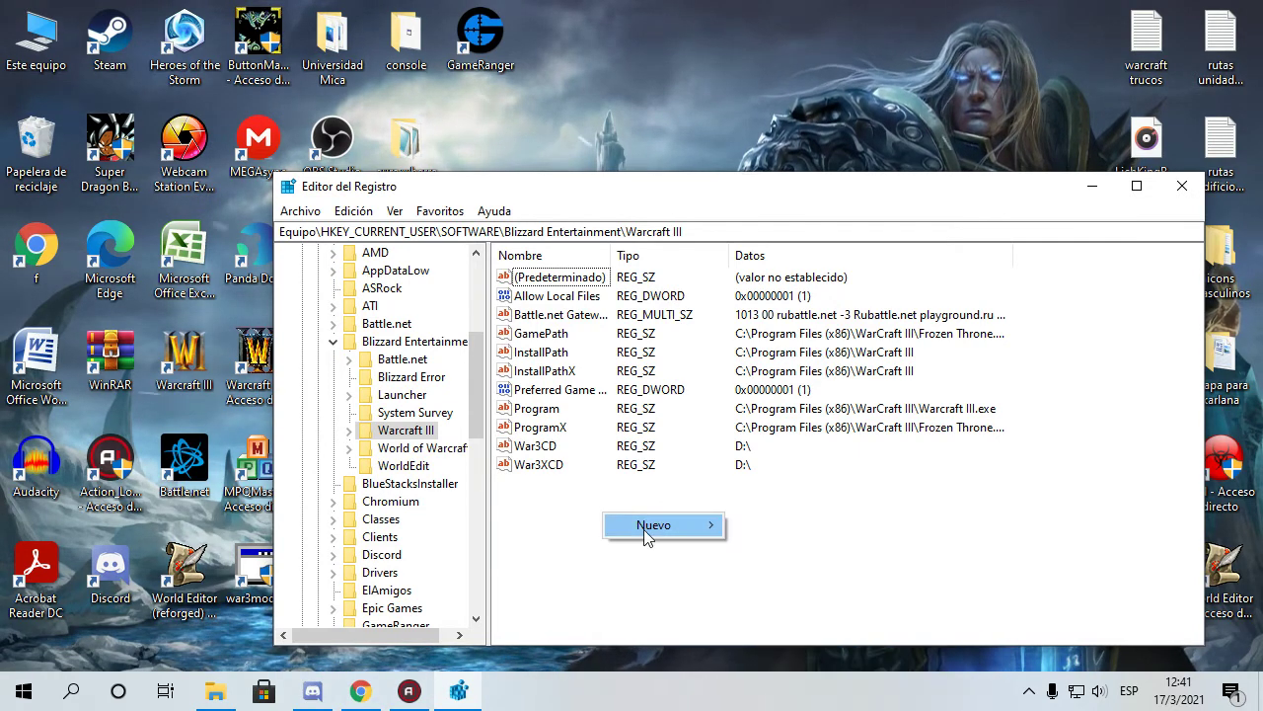
click(644, 531)
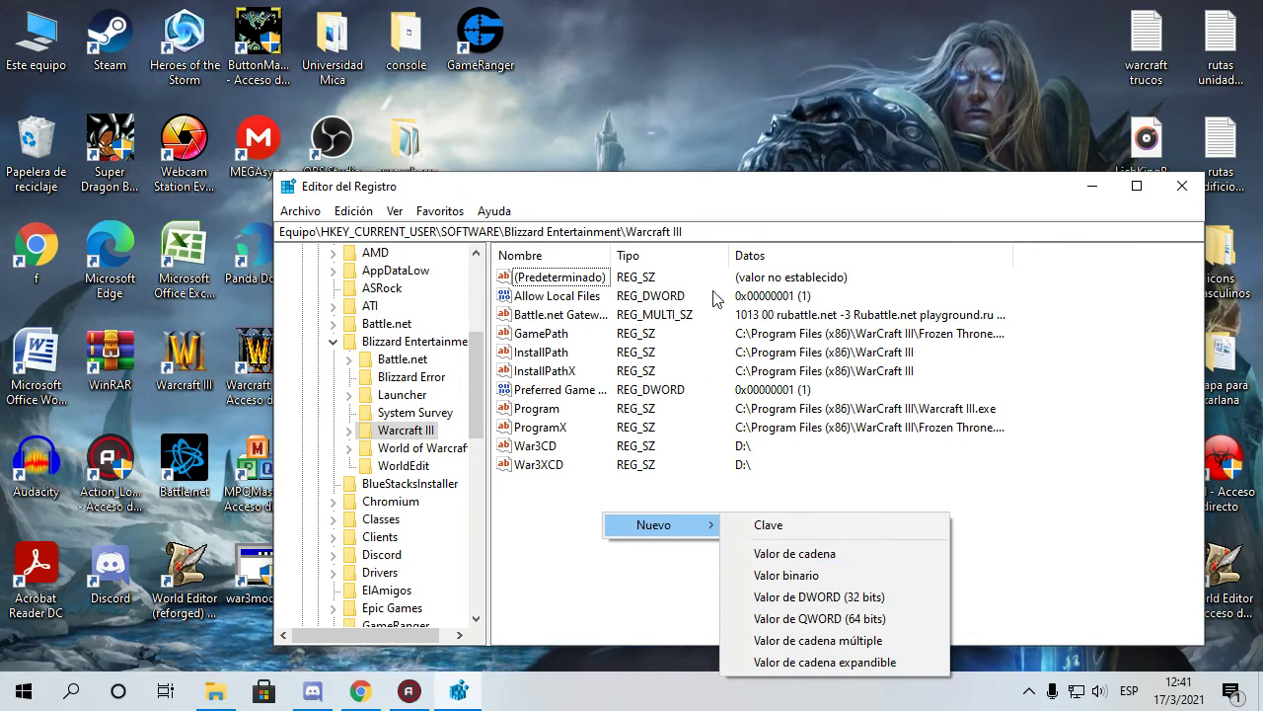
click(809, 556)
right_click(504, 486)
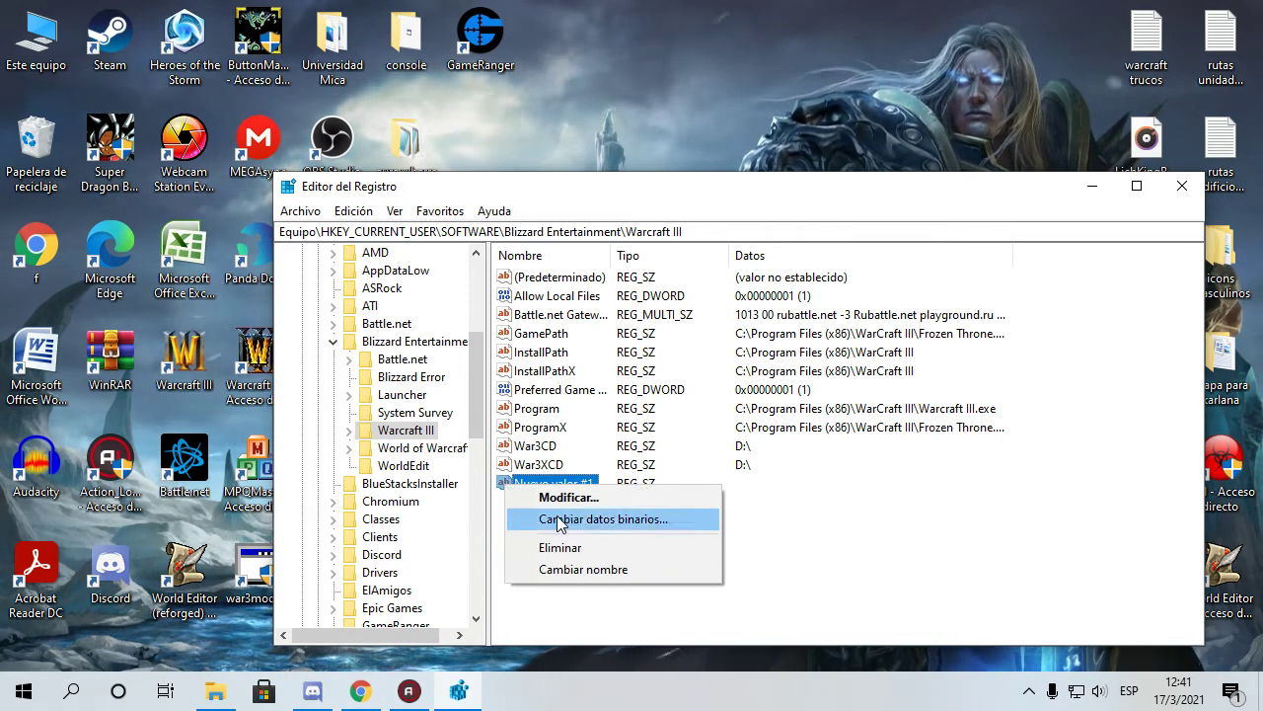
click(576, 556)
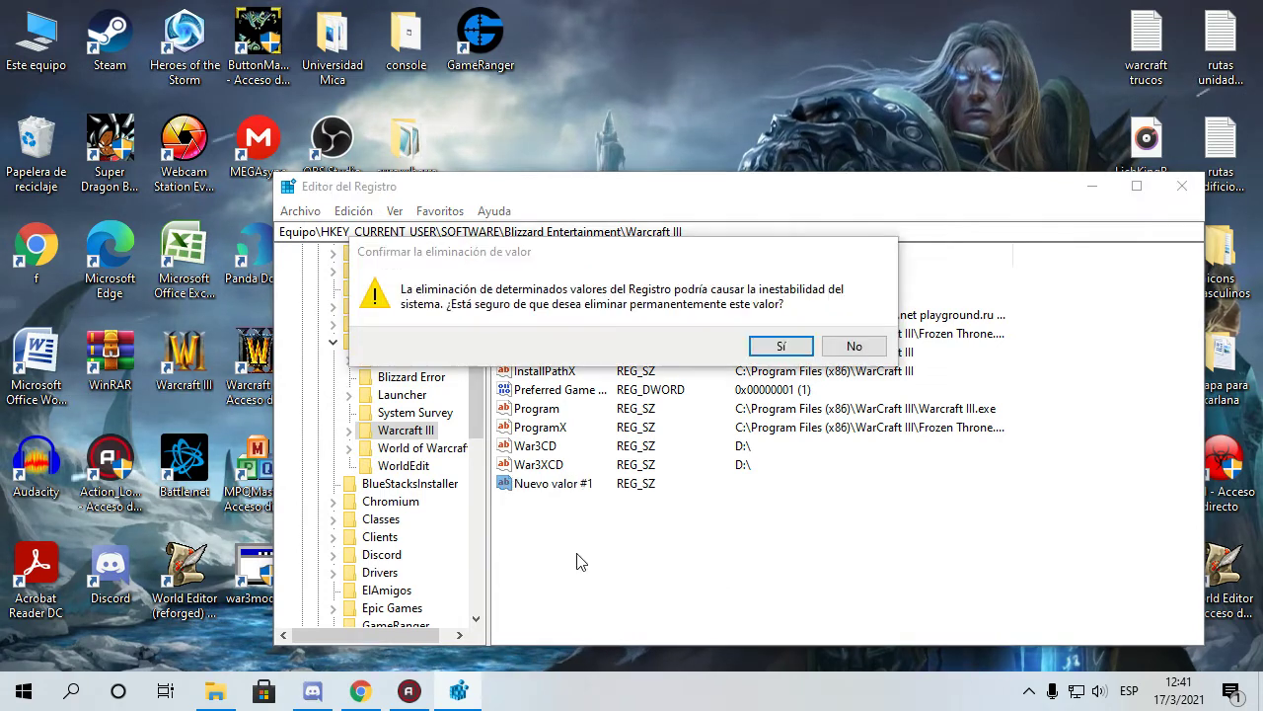
click(783, 346)
Create a new binary value in the Warcraft III key, and delete it again.
right_click(642, 547)
mouse_move(697, 563)
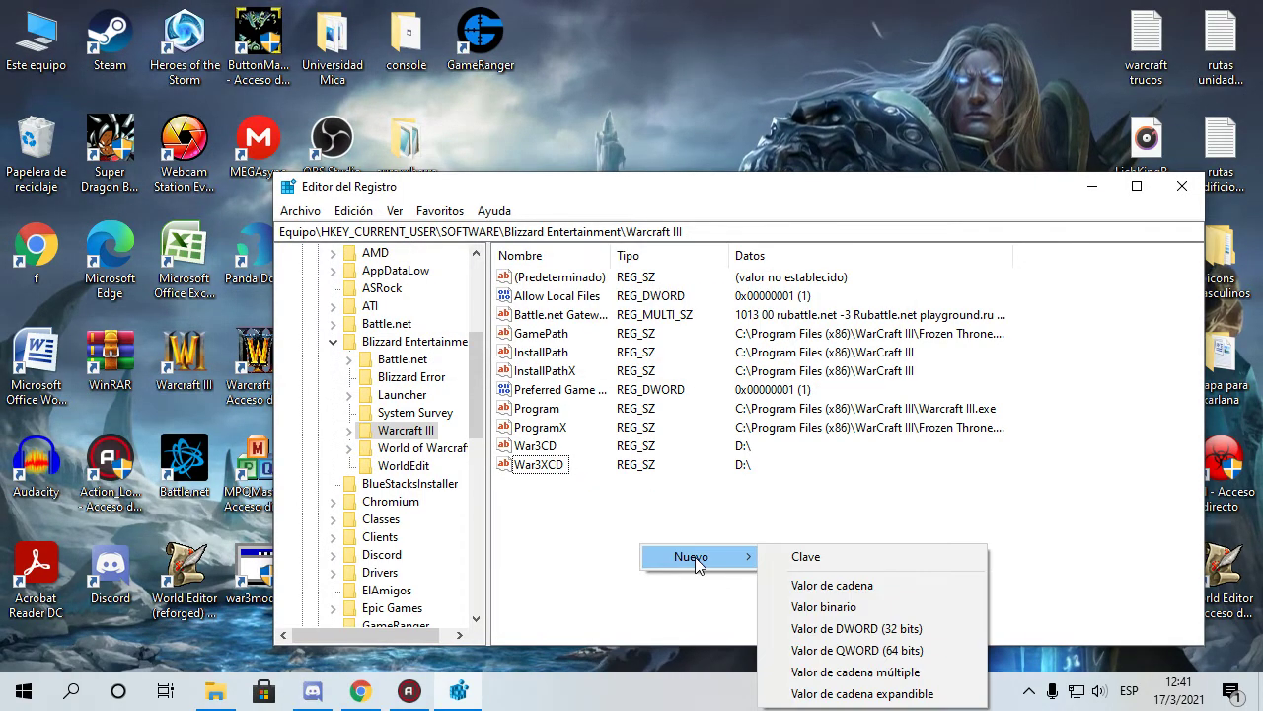
click(869, 606)
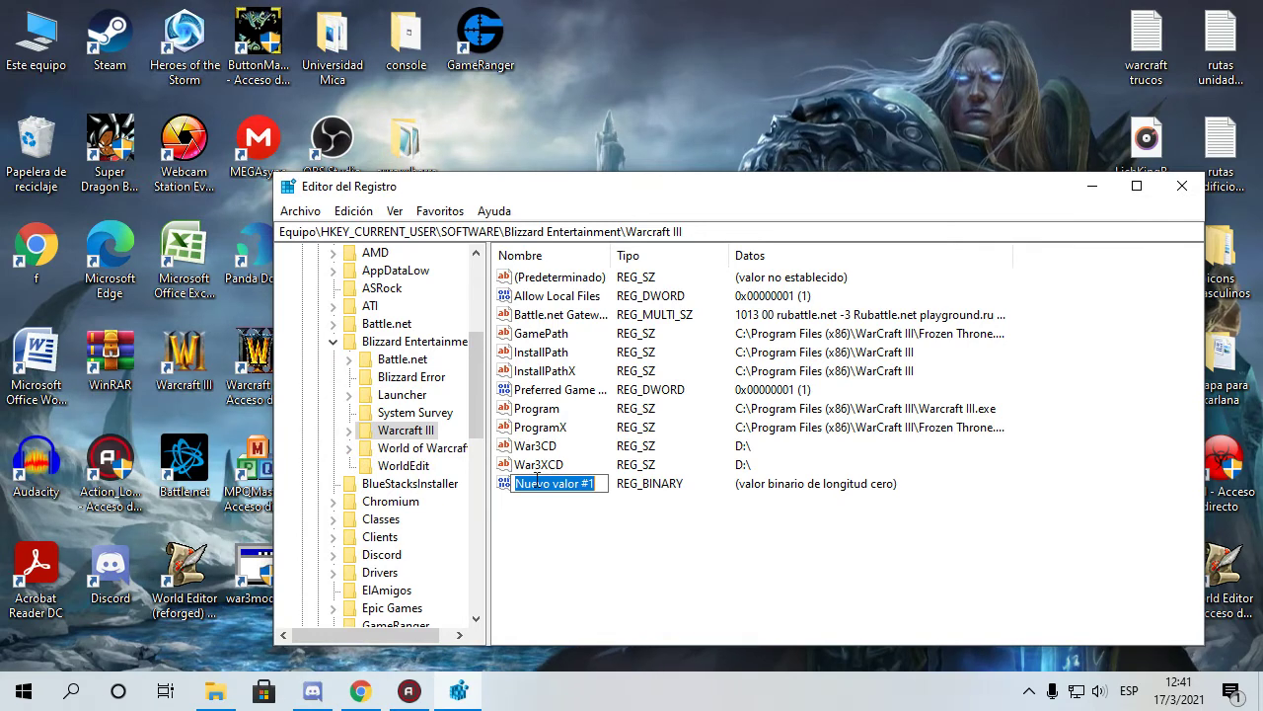
right_click(509, 491)
click(558, 547)
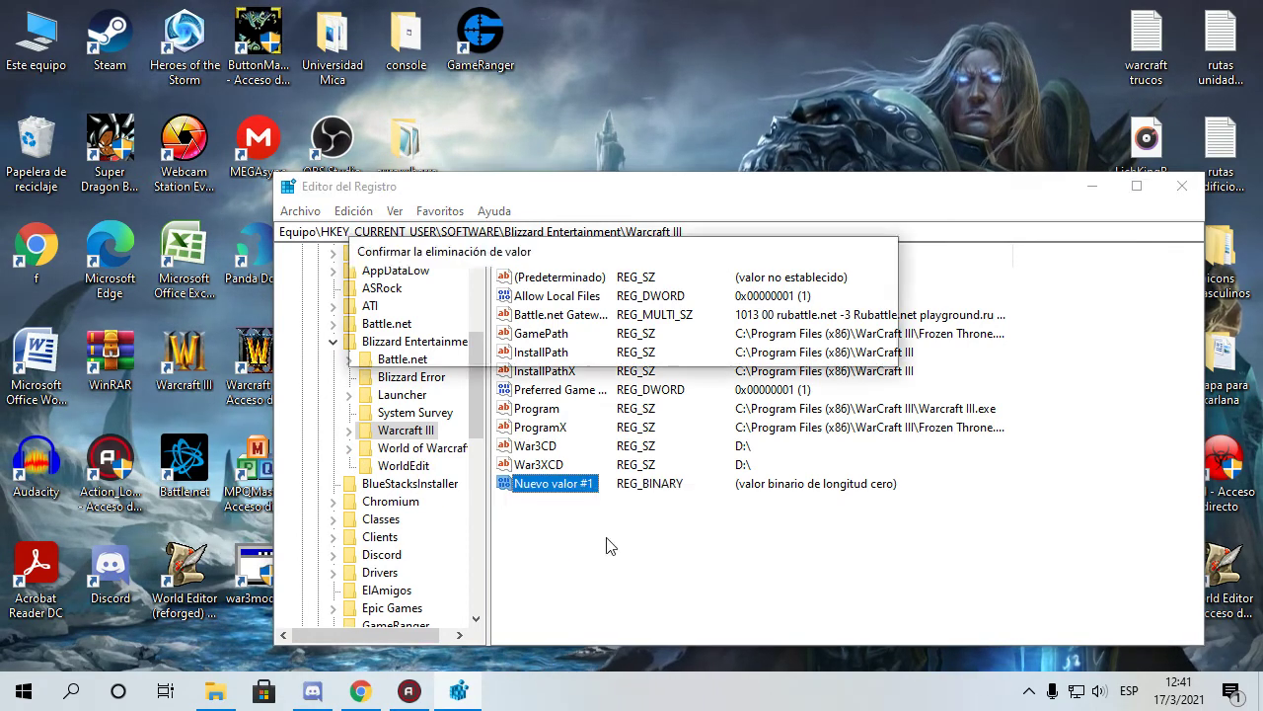
click(781, 346)
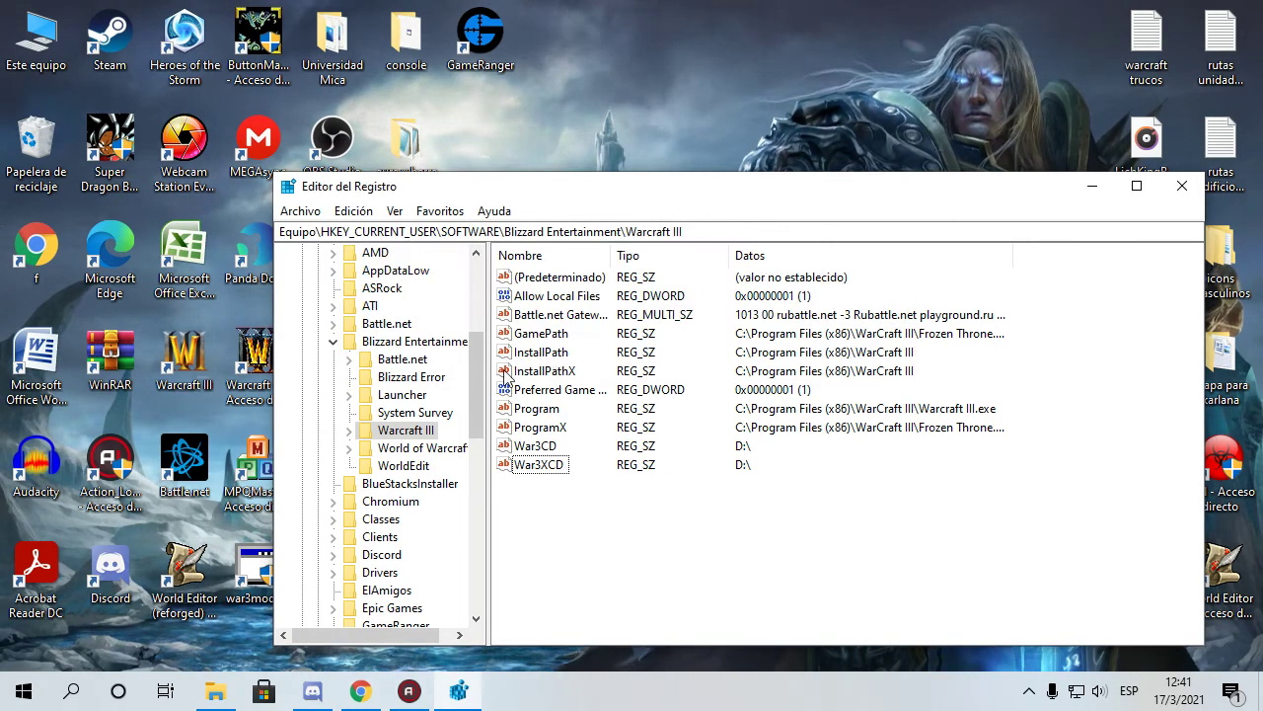
Review the name, data and base of the Allow Local Files DWORD value, and close its editor.
double_click(513, 296)
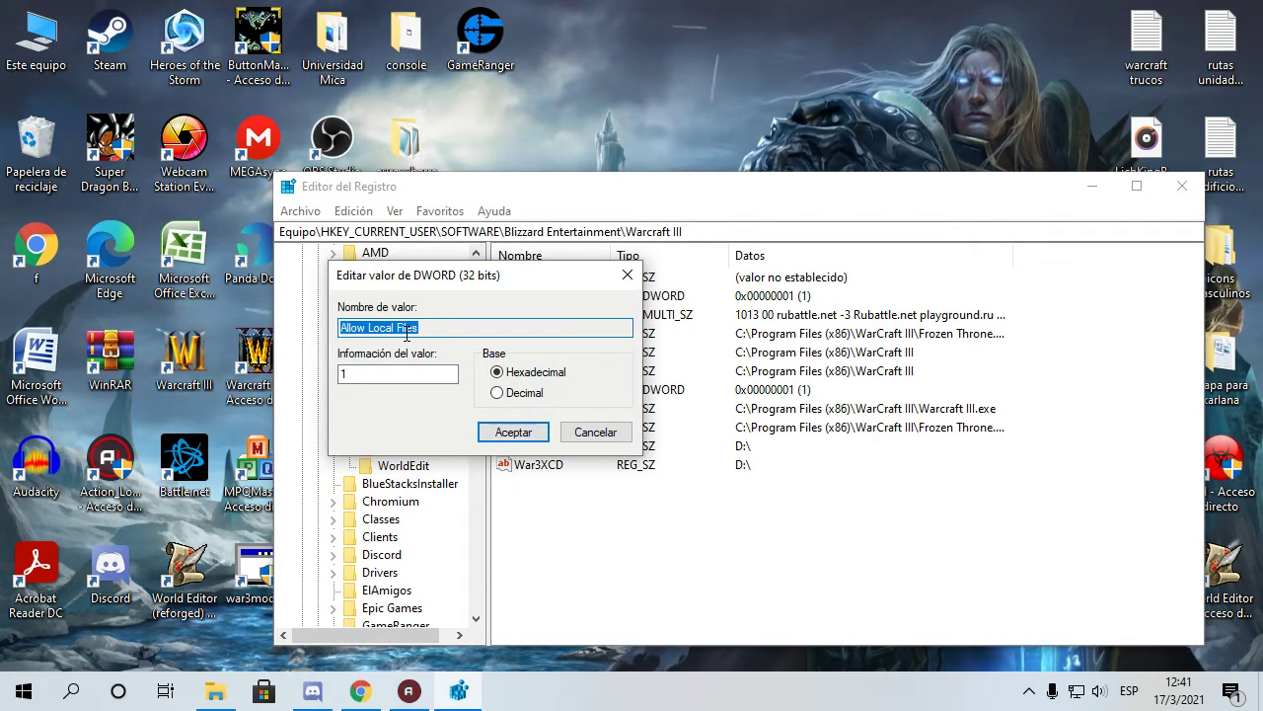
click(408, 376)
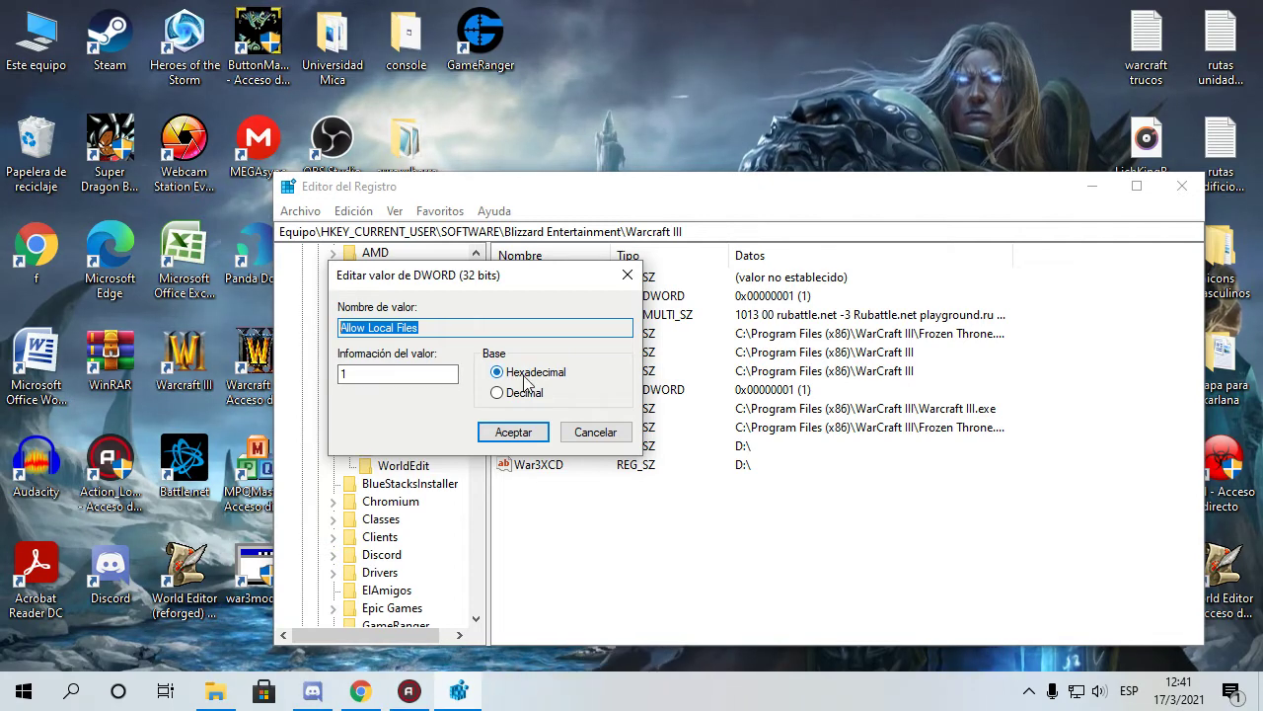
click(620, 281)
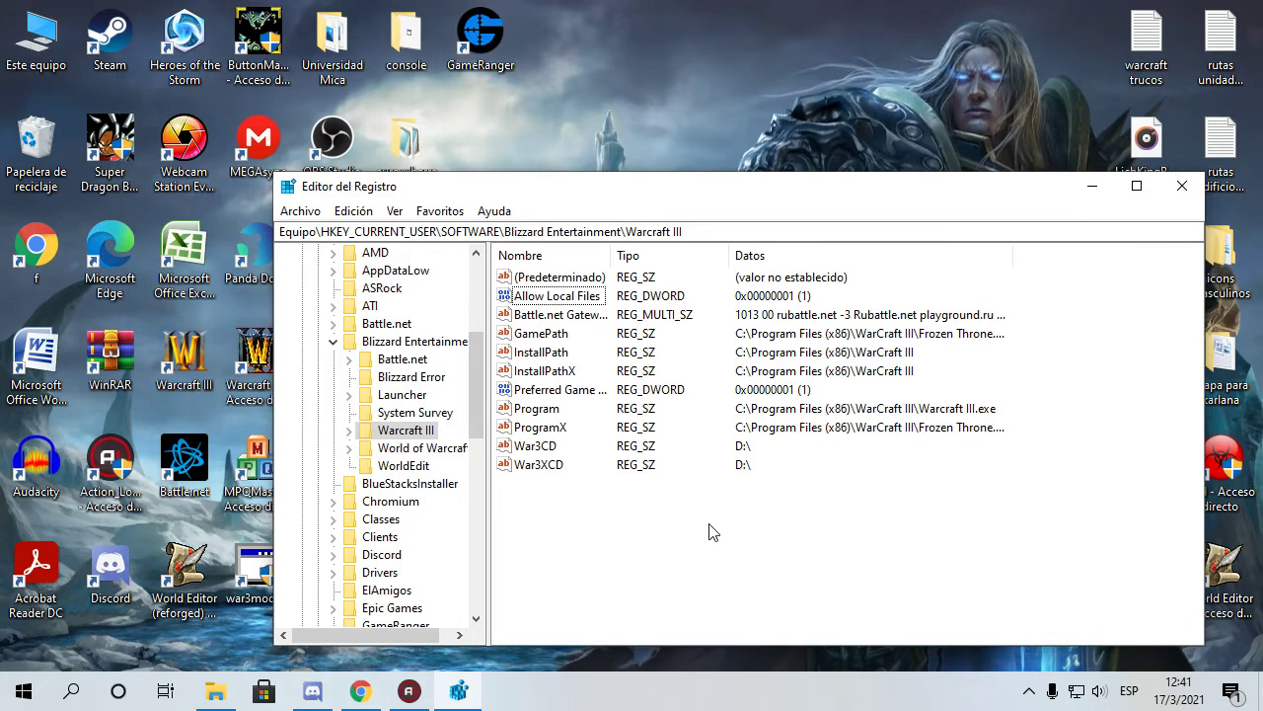
View the binary data of the Allow Local Files value, and cancel the editor without changes.
right_click(779, 306)
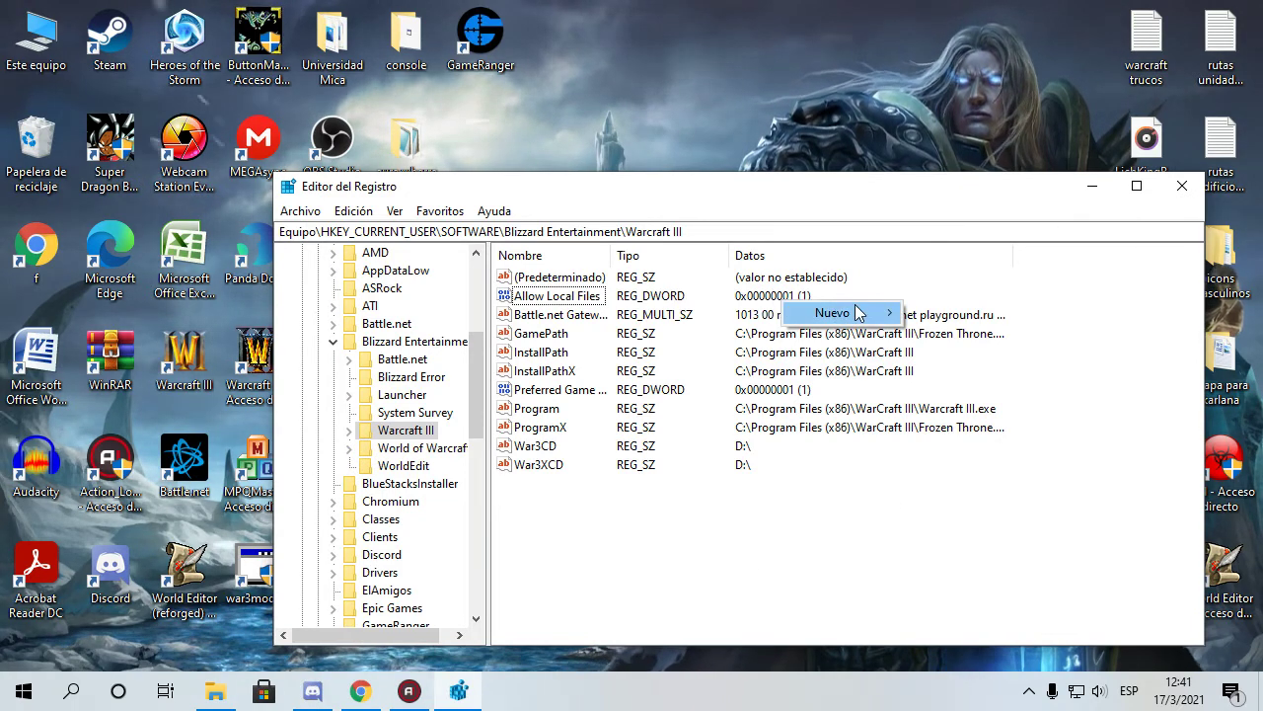
key(Escape)
right_click(526, 299)
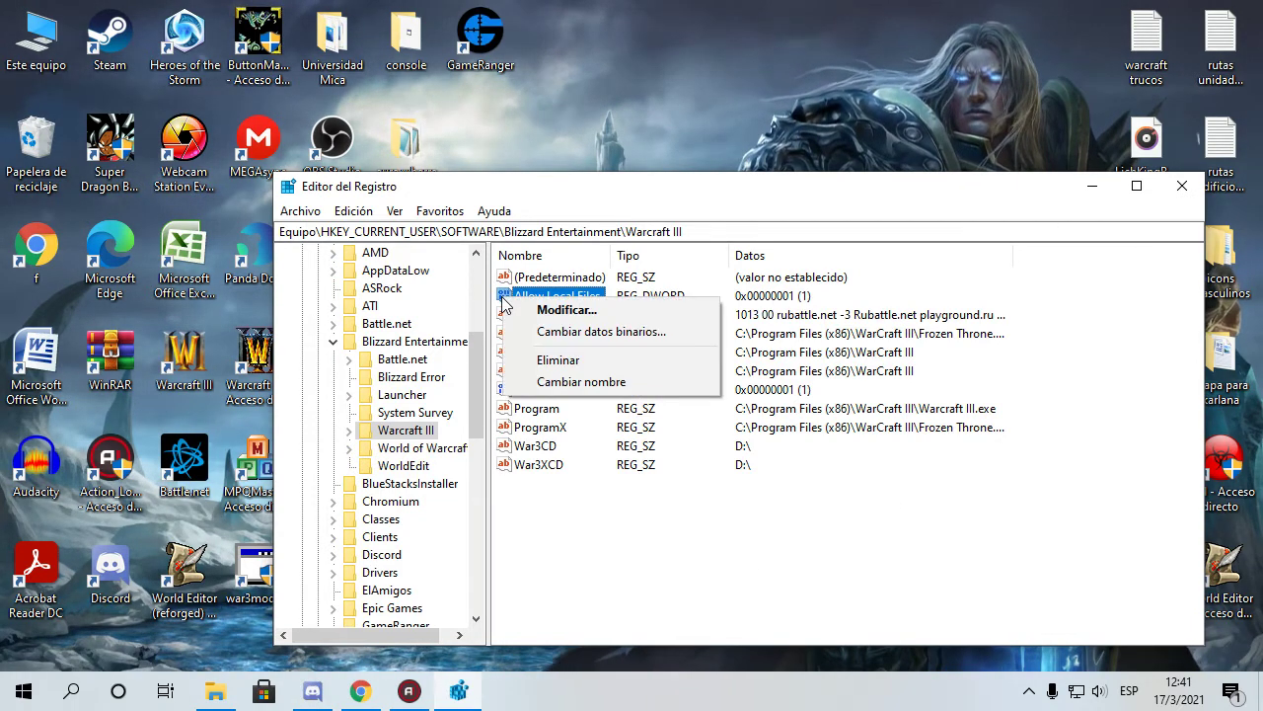
click(635, 334)
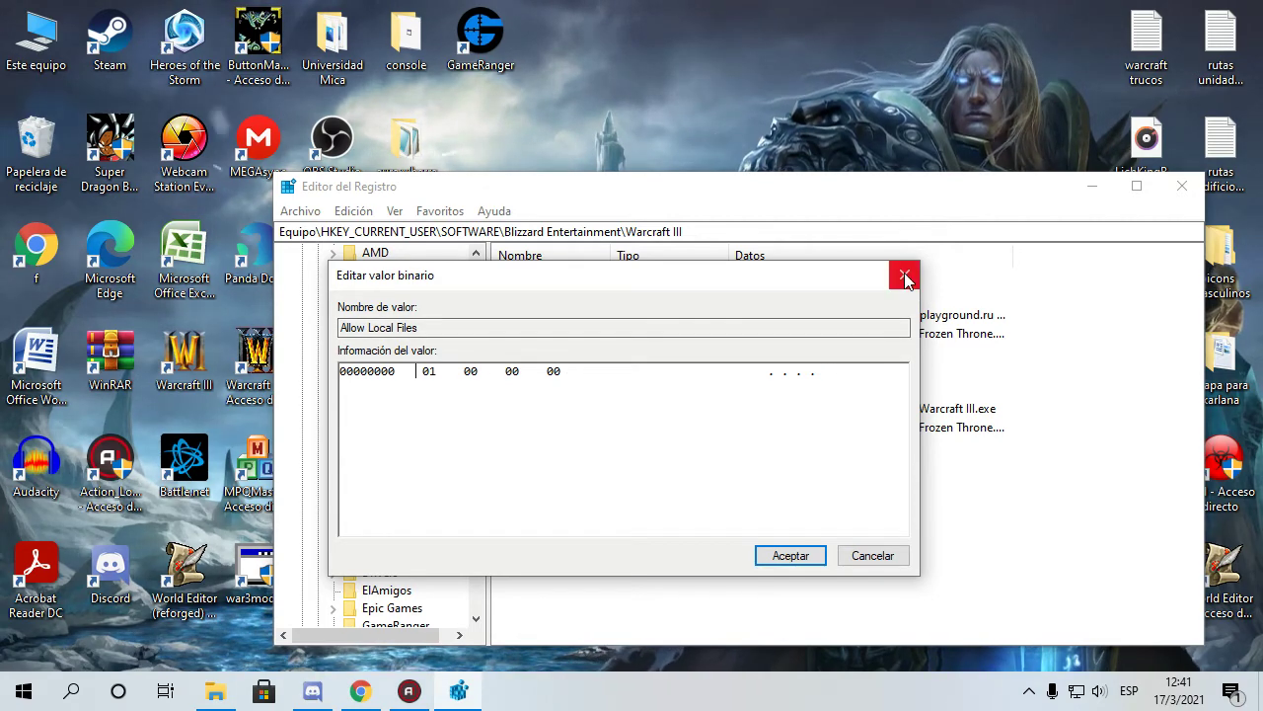
click(888, 562)
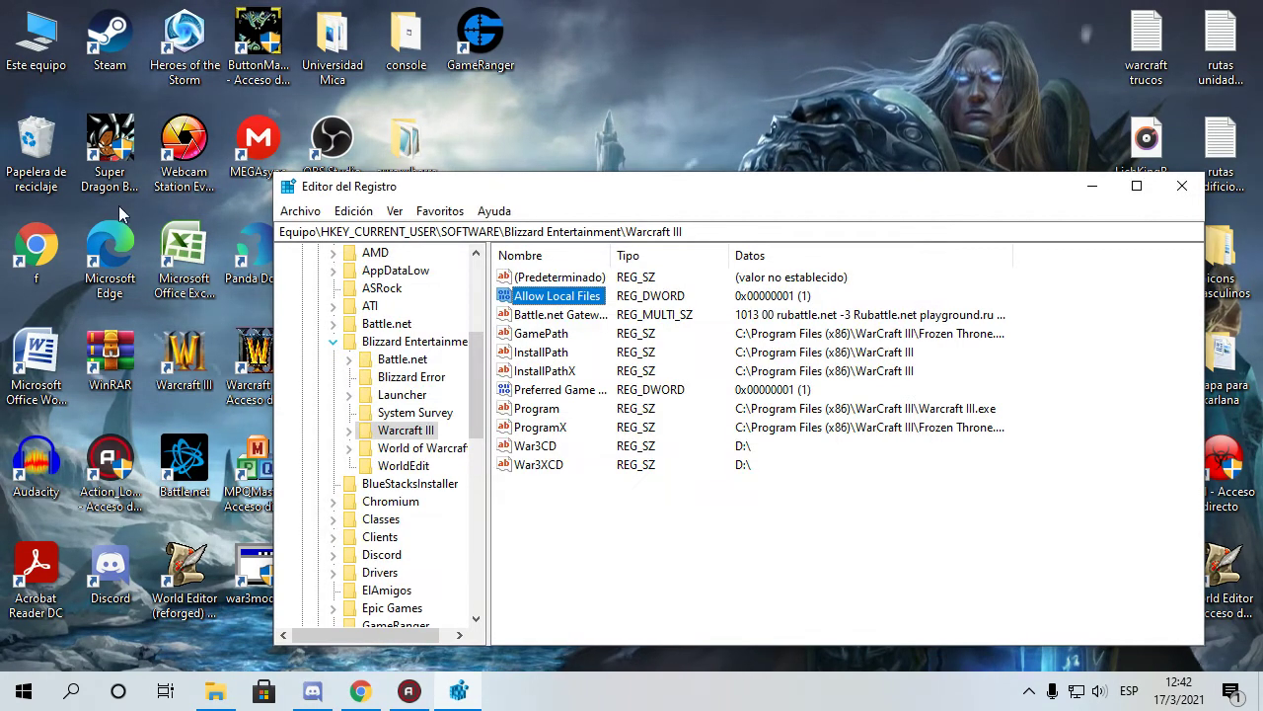
Close the Registry Editor, and switch to the Warcraft1.27 folder window in File Explorer.
click(301, 212)
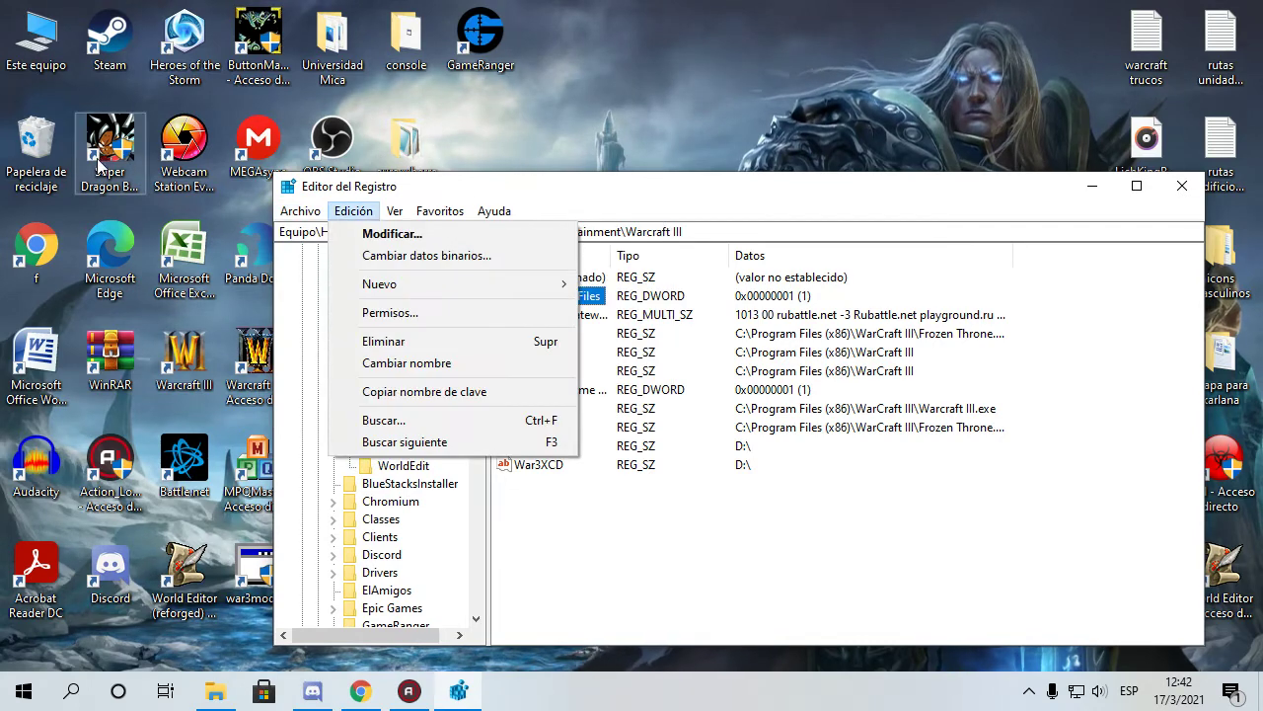
click(1184, 187)
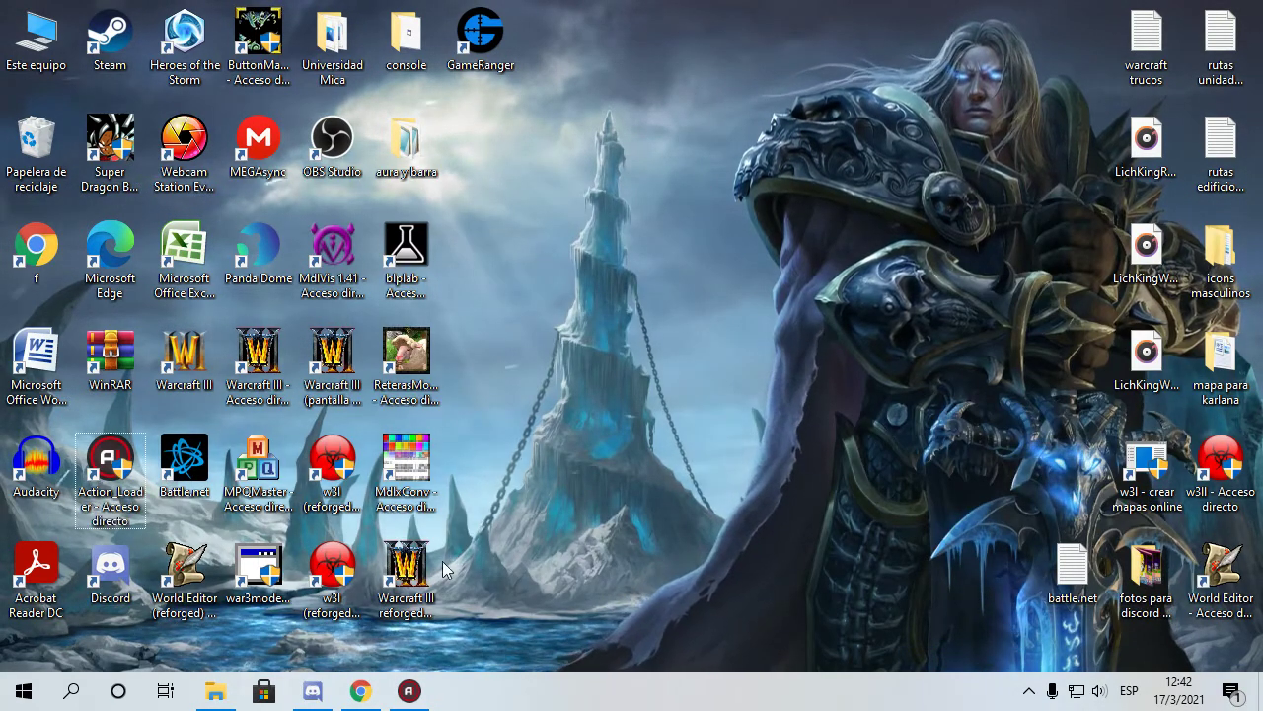
key(alt+Tab)
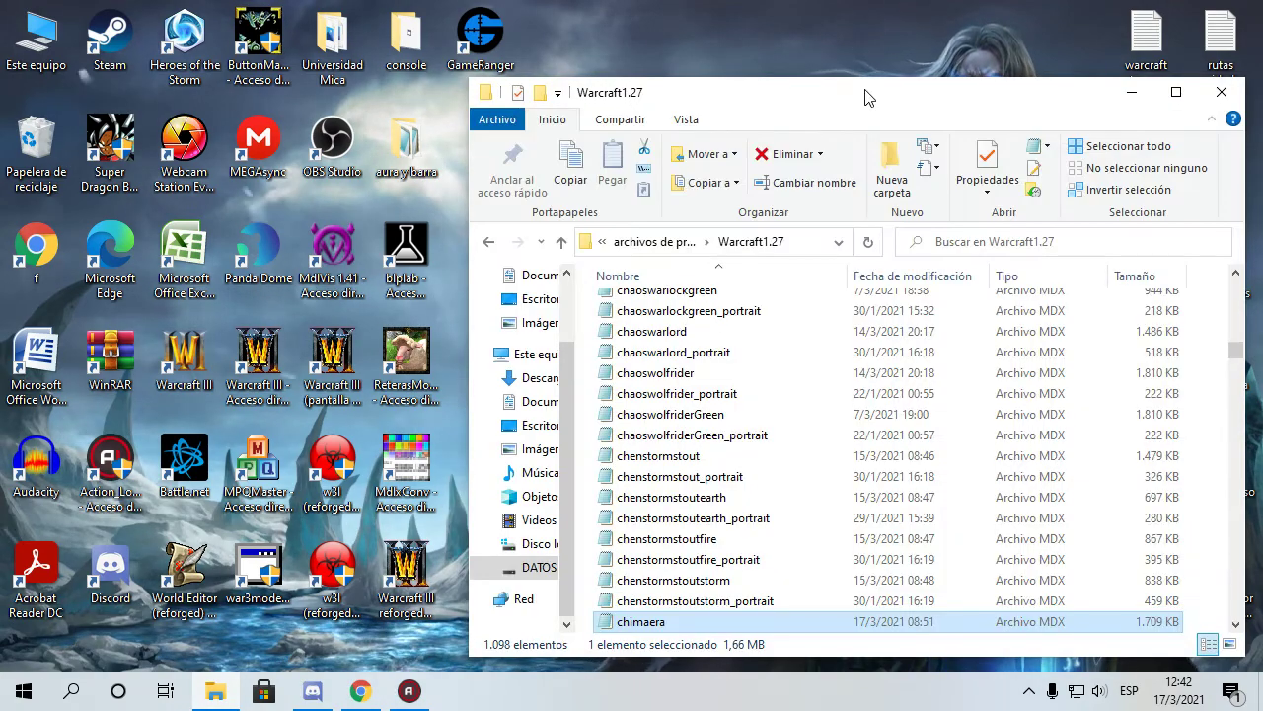
drag(866, 96, 774, 65)
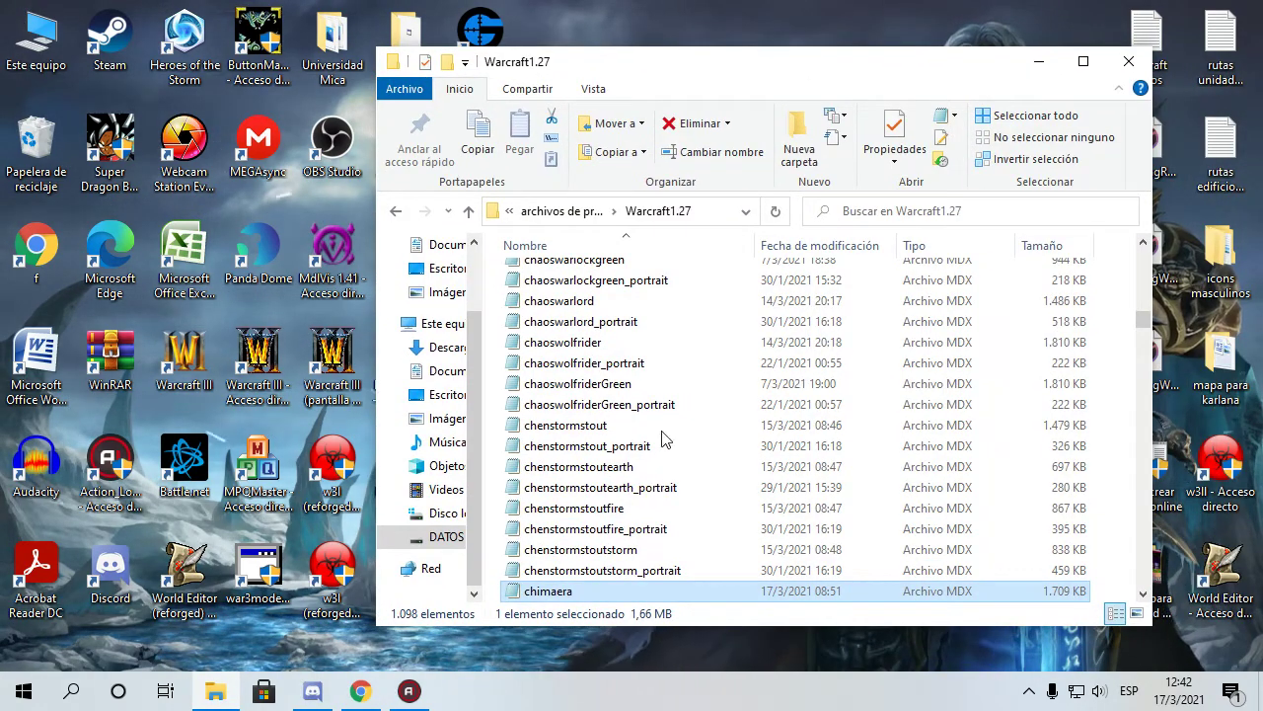
Look through the subfolders listed at the start of the Warcraft1.27 folder.
scroll(653, 420, up, 20)
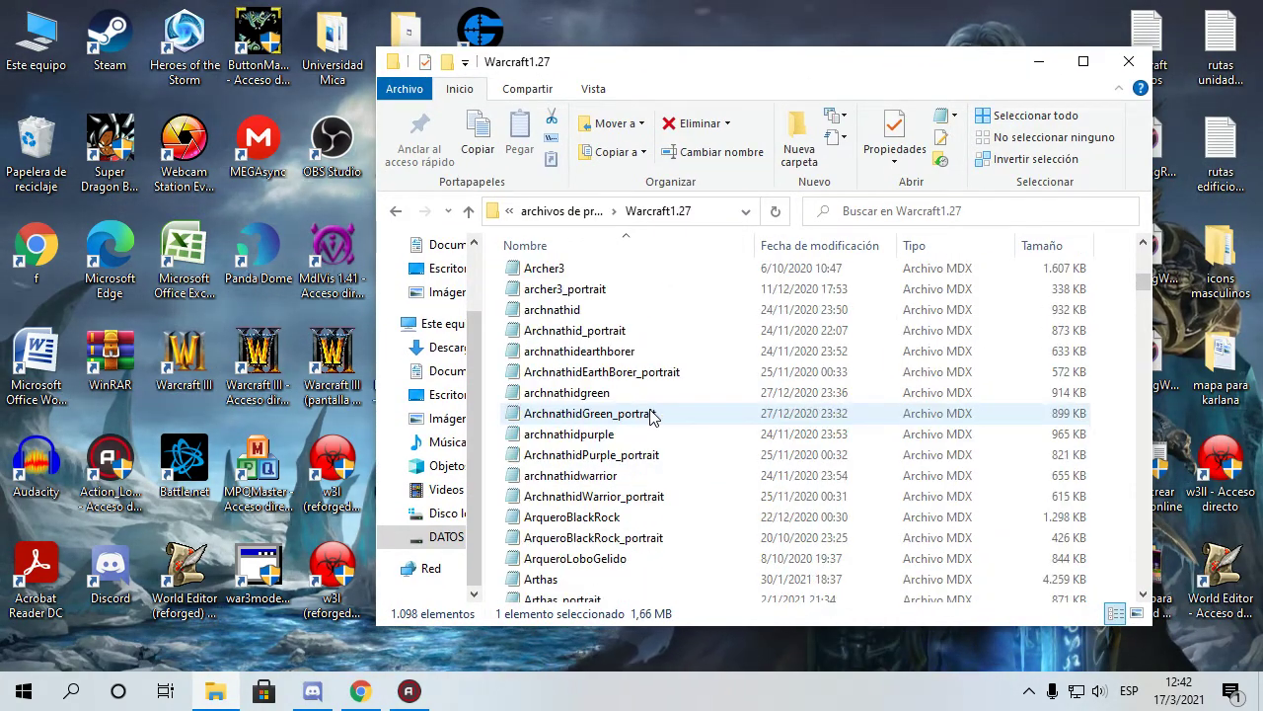
scroll(651, 418, up, 20)
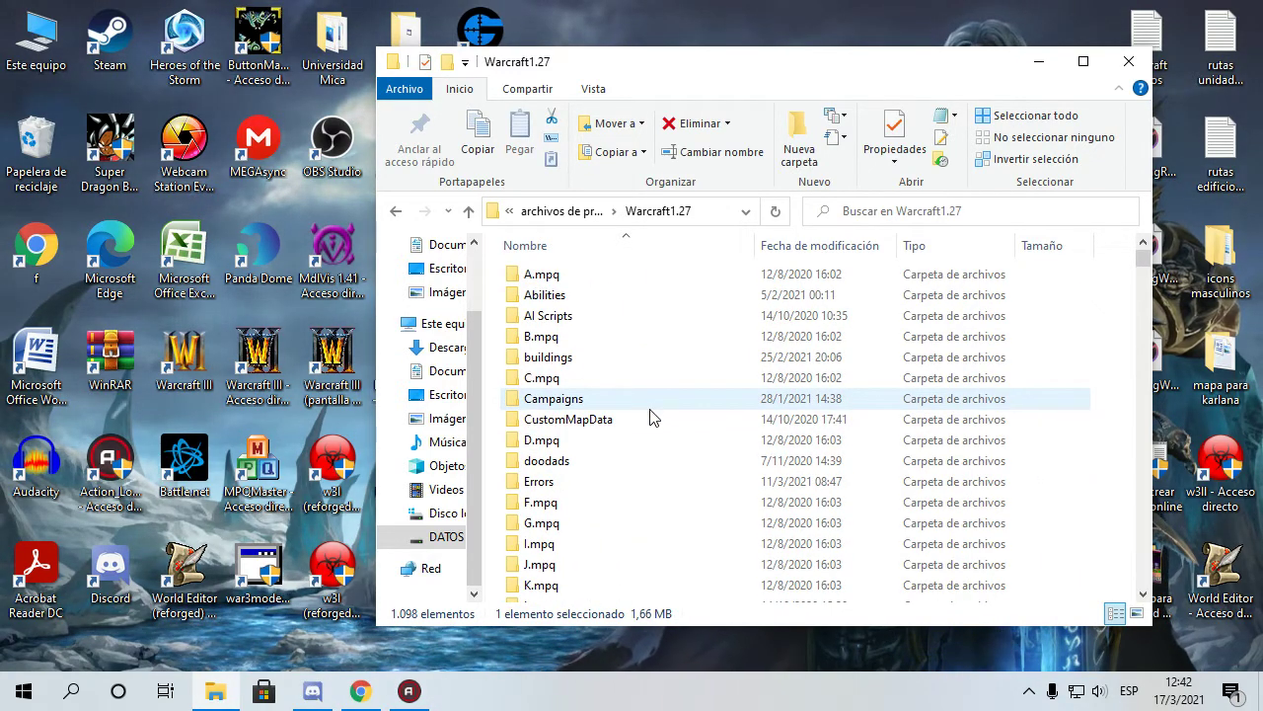
scroll(650, 416, down, 5)
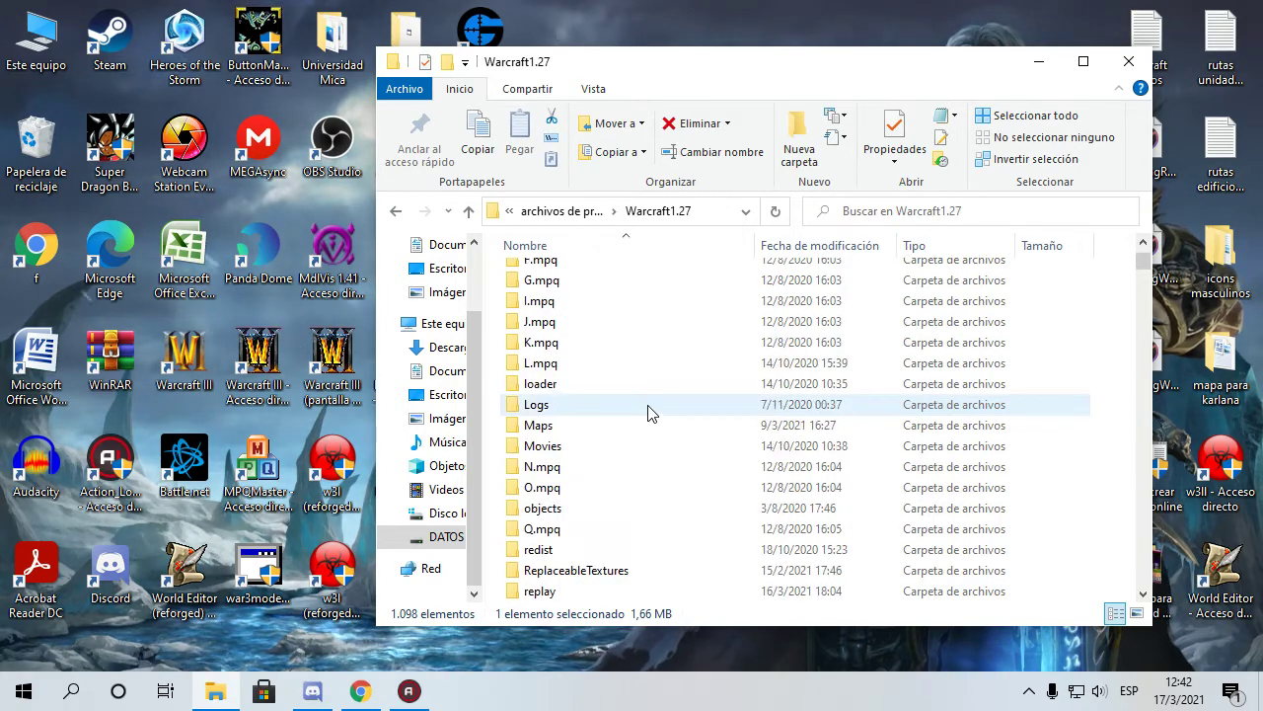
scroll(650, 416, up, 5)
scroll(650, 416, down, 5)
scroll(649, 416, down, 4)
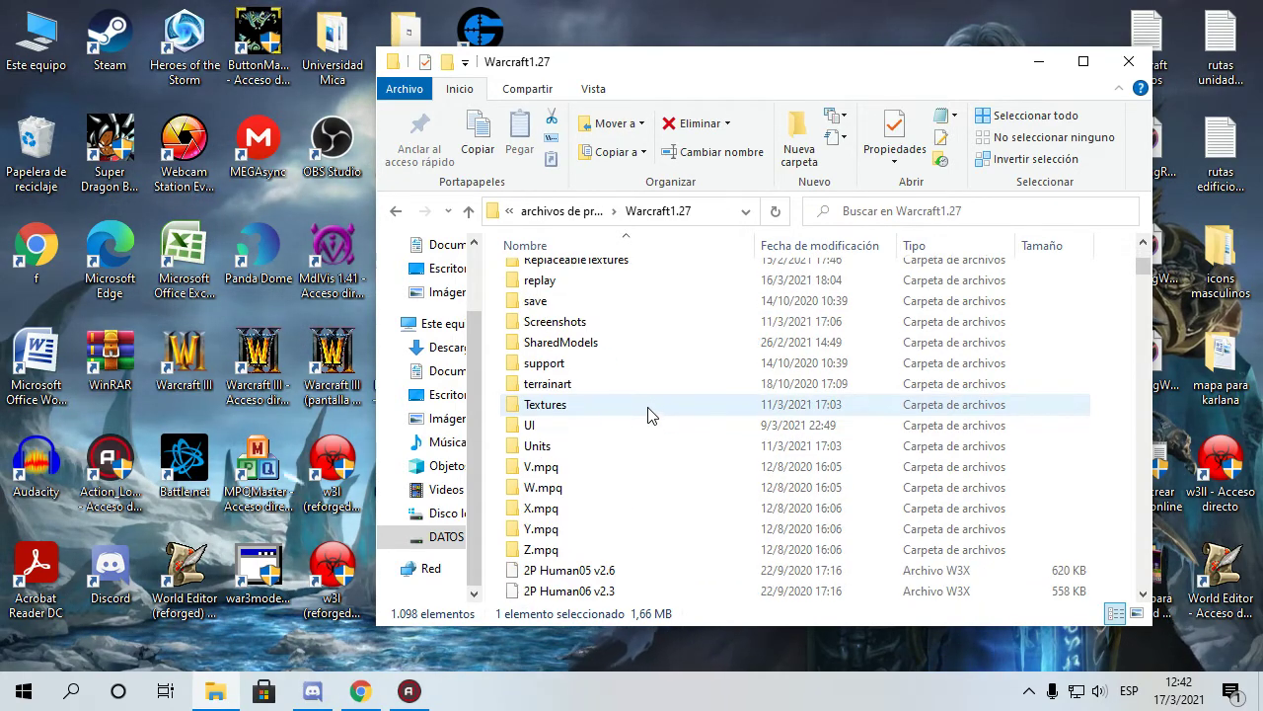
scroll(649, 415, up, 4)
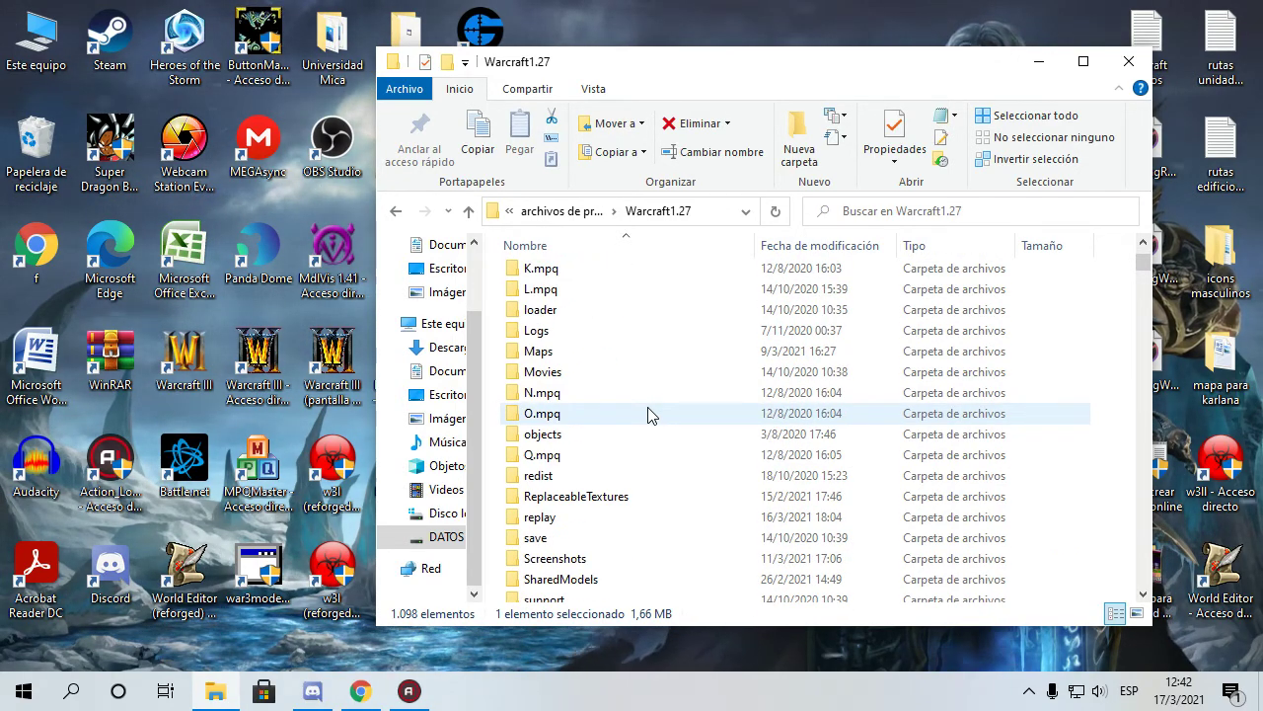
Launch War3 Model Editor and open the War3.mpq archive in its MPQ Browser.
click(261, 571)
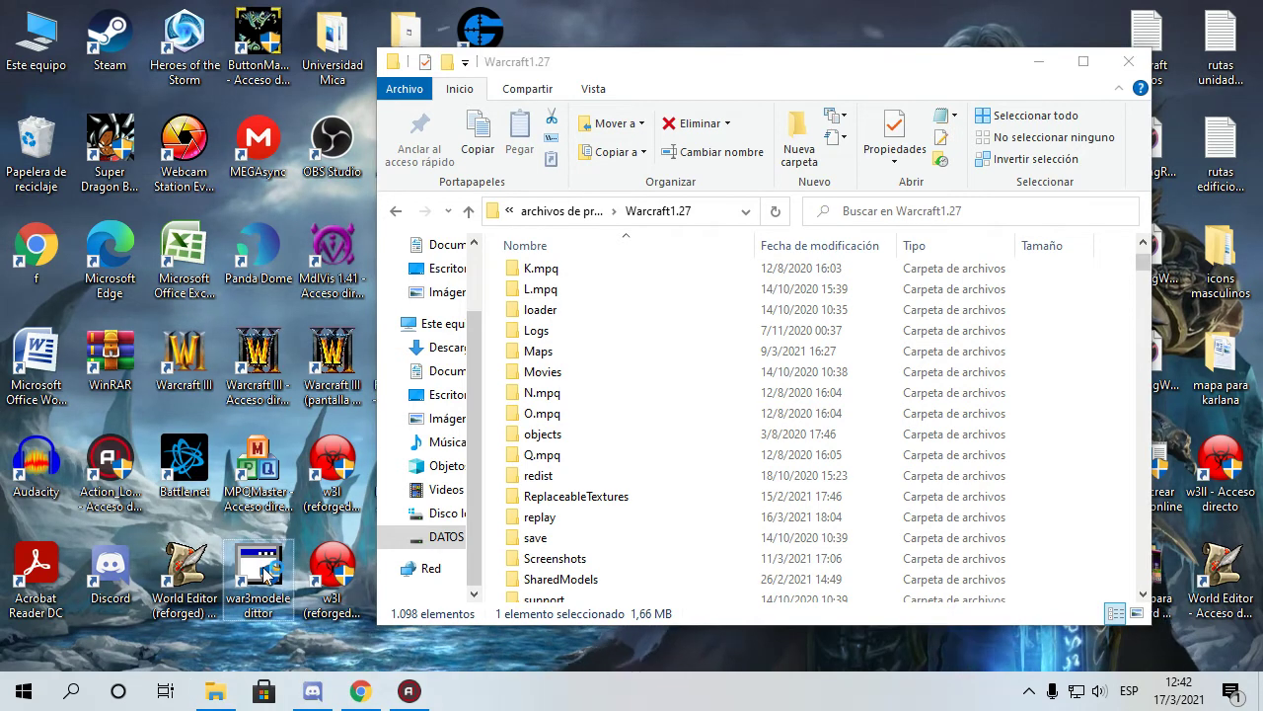
double_click(265, 572)
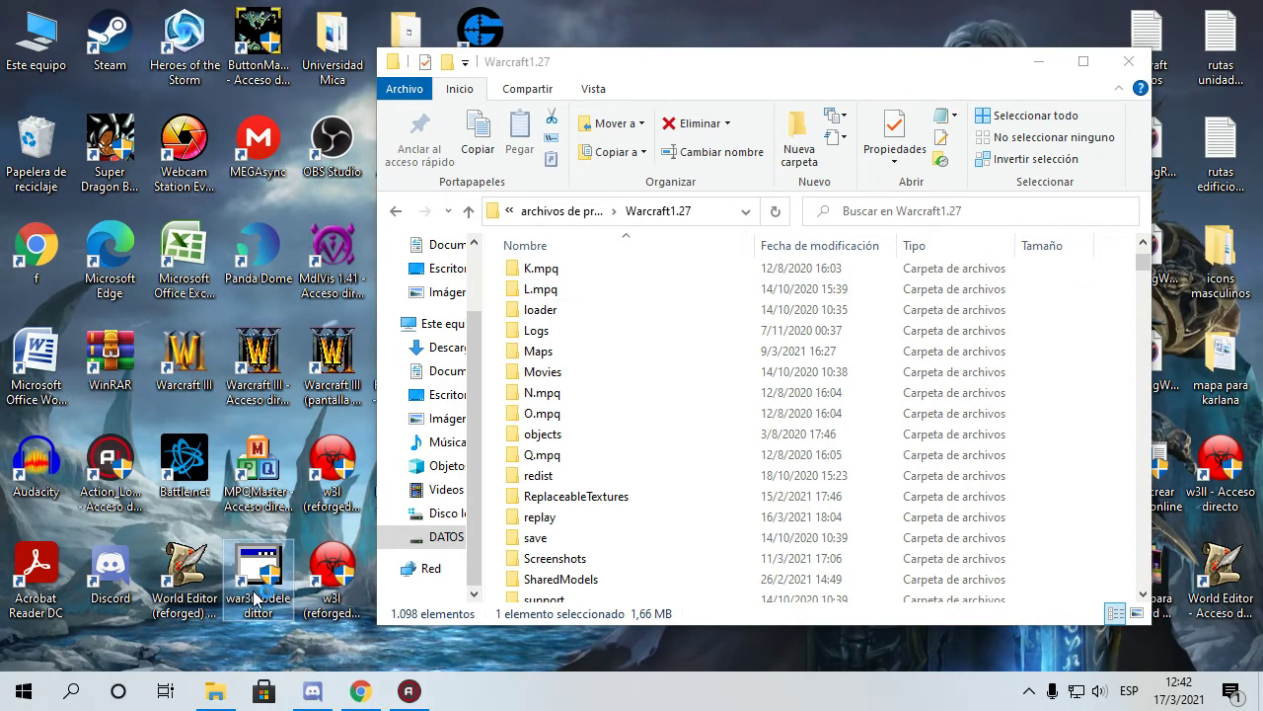
click(599, 129)
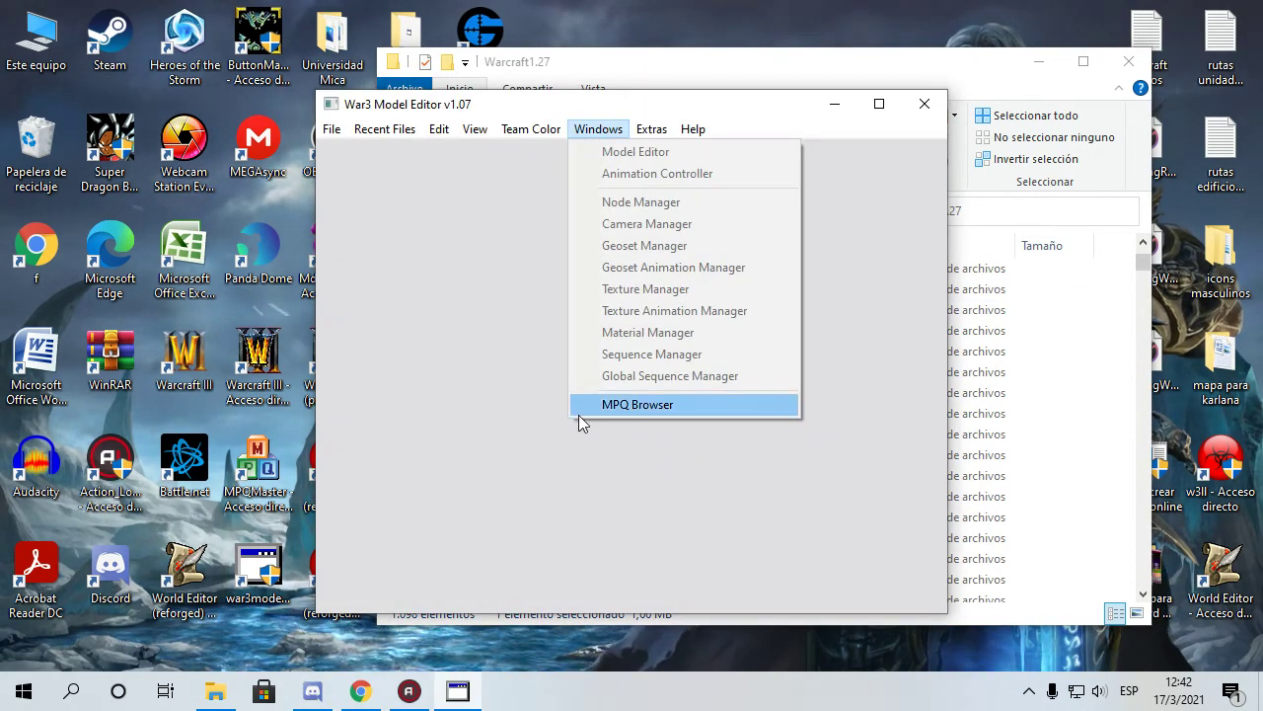
click(606, 404)
click(426, 69)
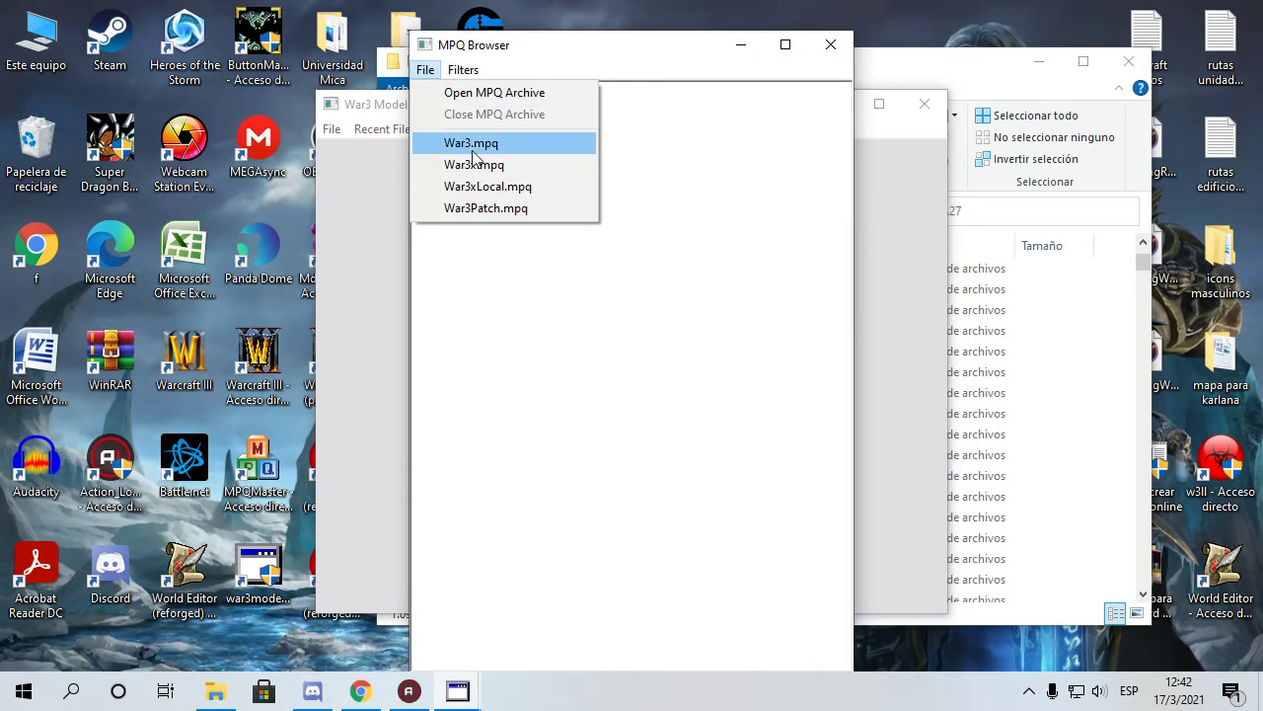
click(472, 158)
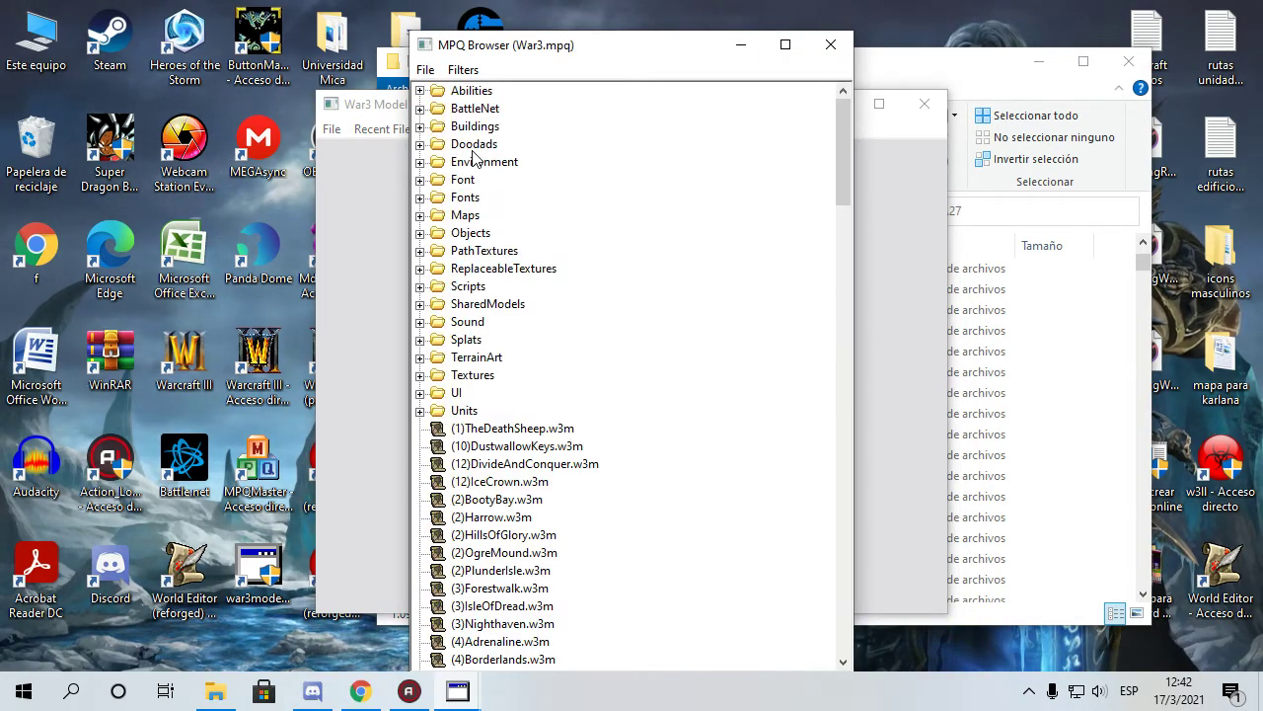
Open the Hellscream.blp texture from the archive's Units > Orc > Hellscream folder.
click(420, 412)
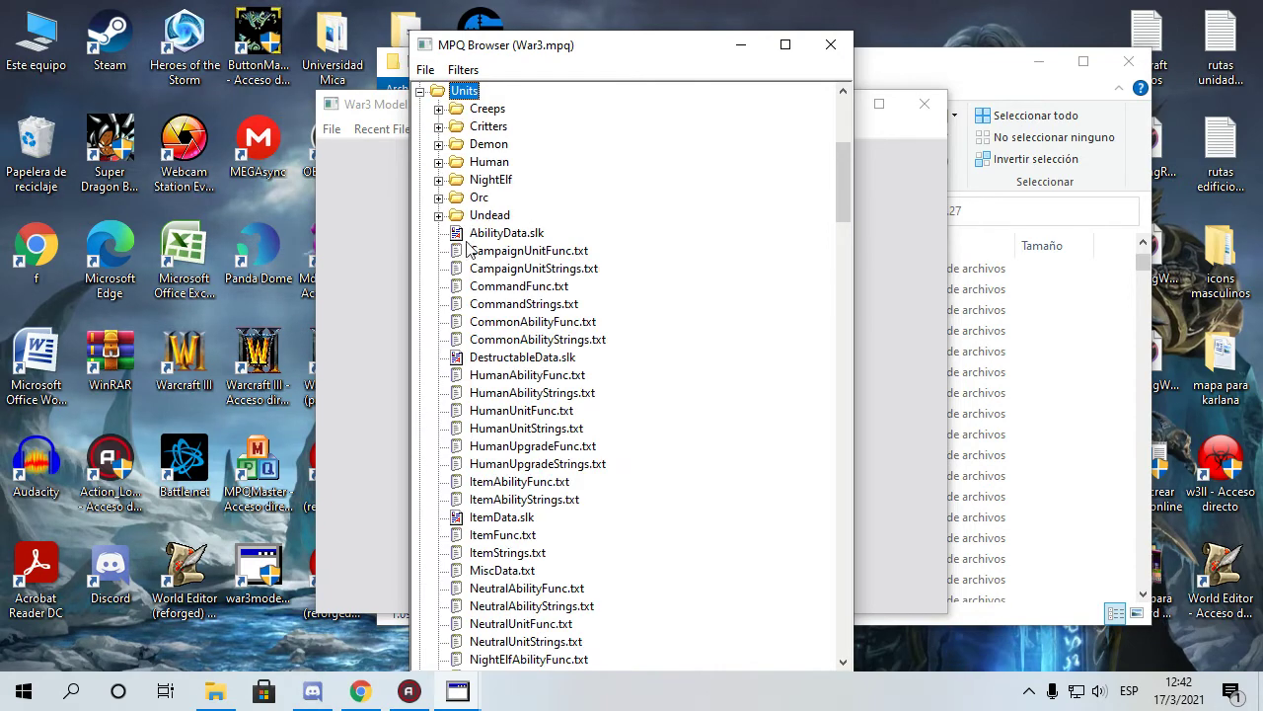
click(439, 198)
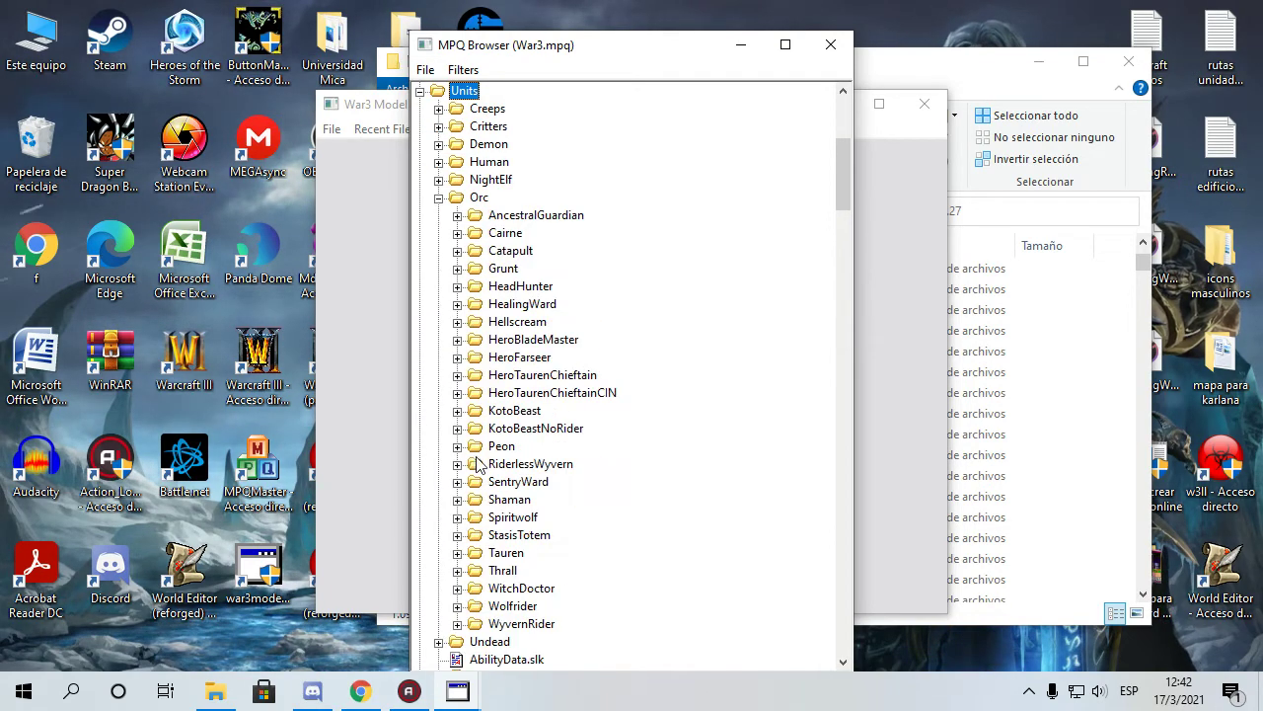
click(457, 322)
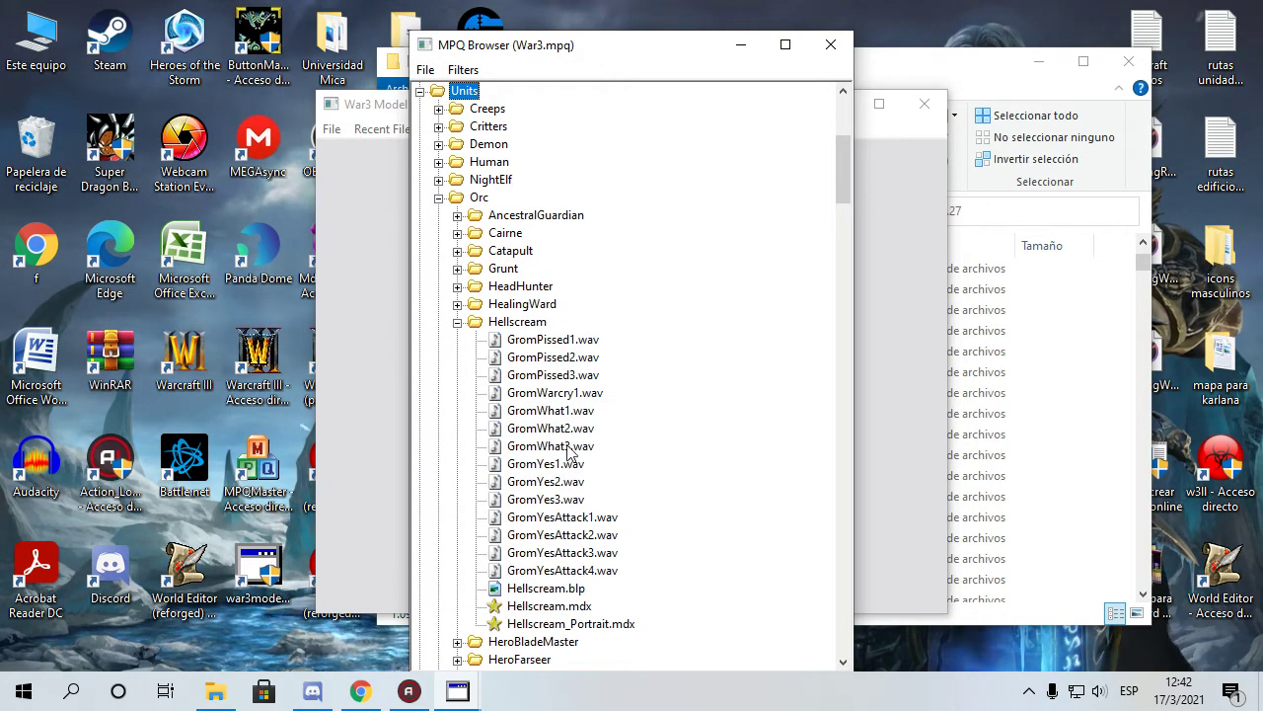
click(550, 588)
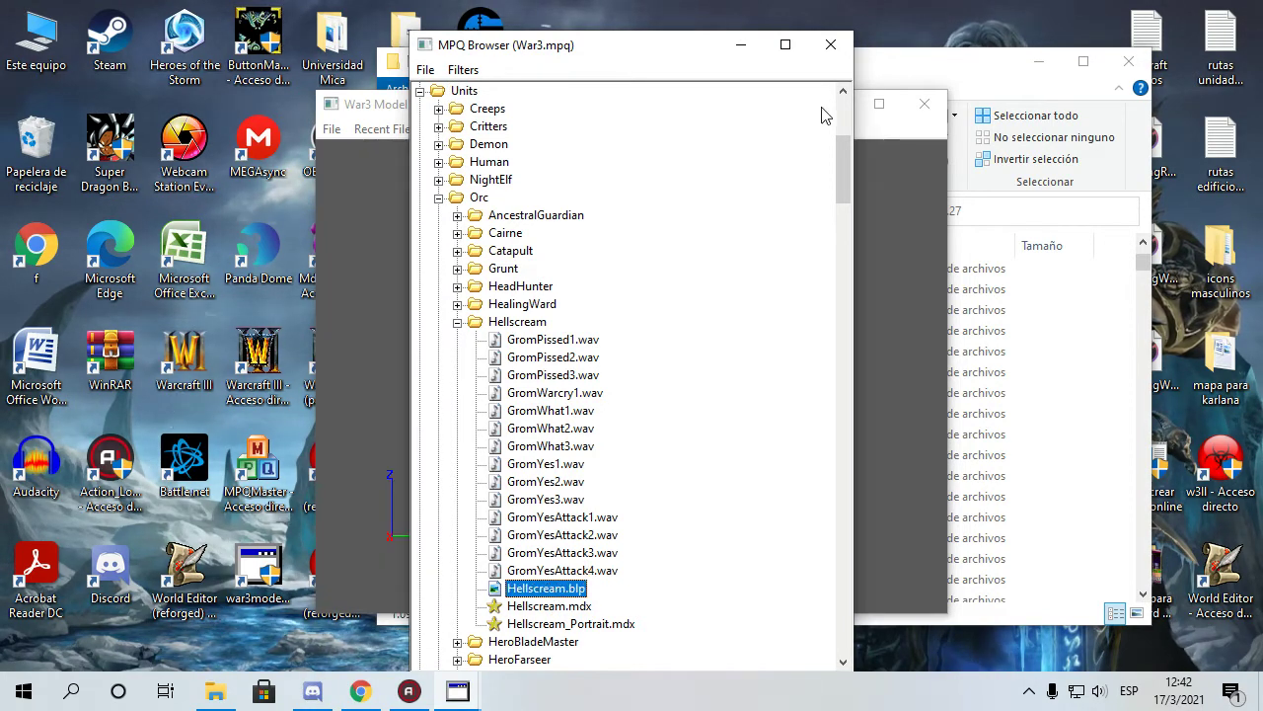
Close the MPQ Browser, view the Hellscream texture from another angle, and close the model editor.
click(831, 44)
drag(661, 335, 734, 217)
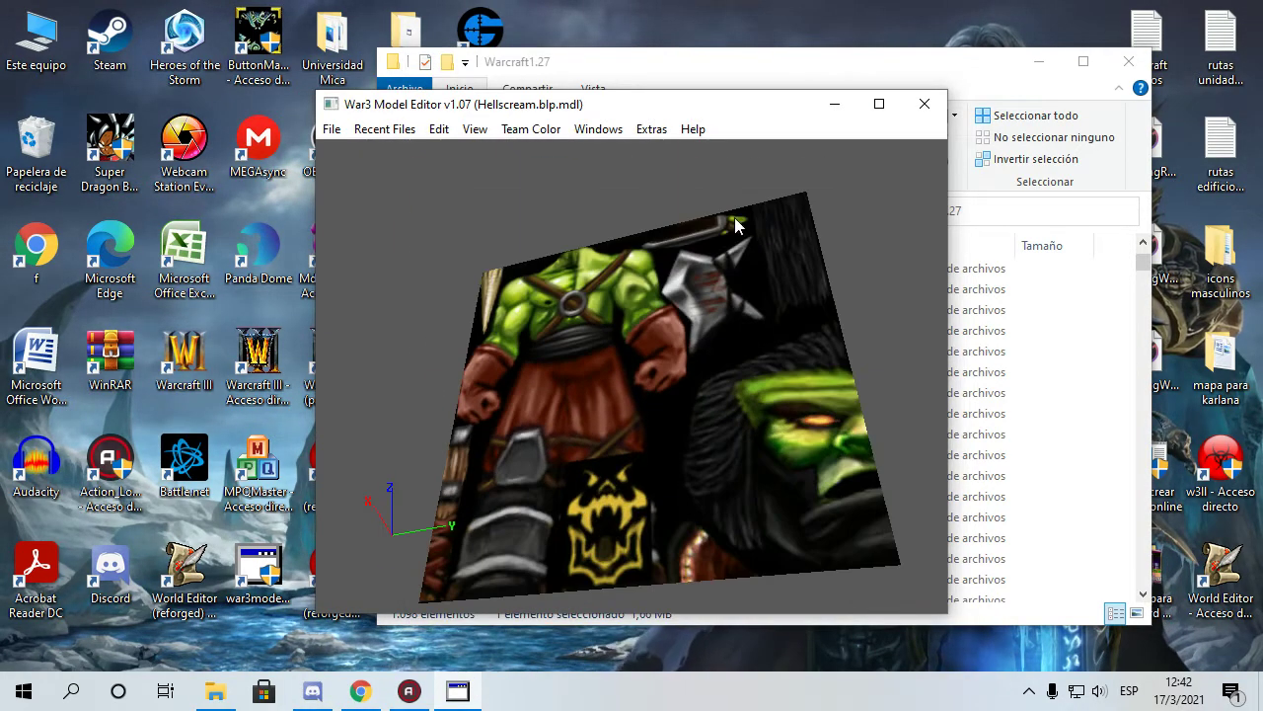
click(923, 107)
click(924, 104)
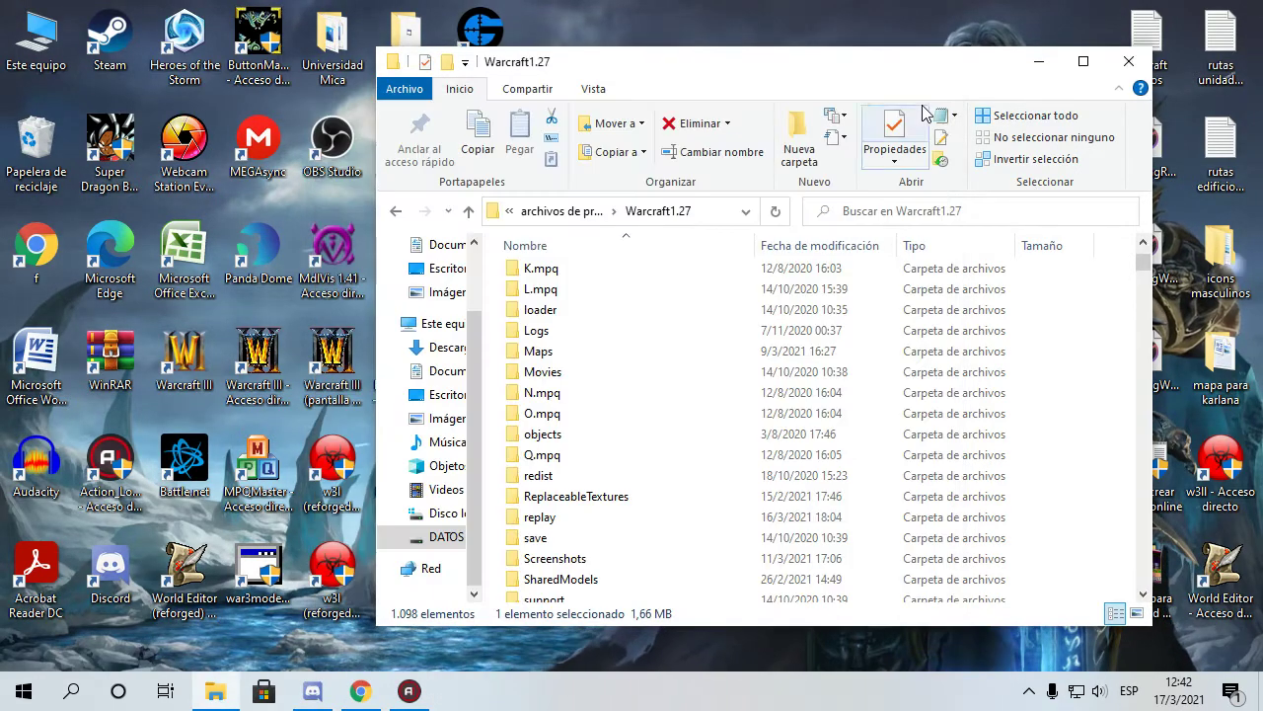
Examine the subfolders, MDX model files and MPQ archives throughout the Warcraft1.27 folder.
scroll(661, 342, up, 5)
scroll(661, 341, down, 5)
scroll(662, 341, down, 9)
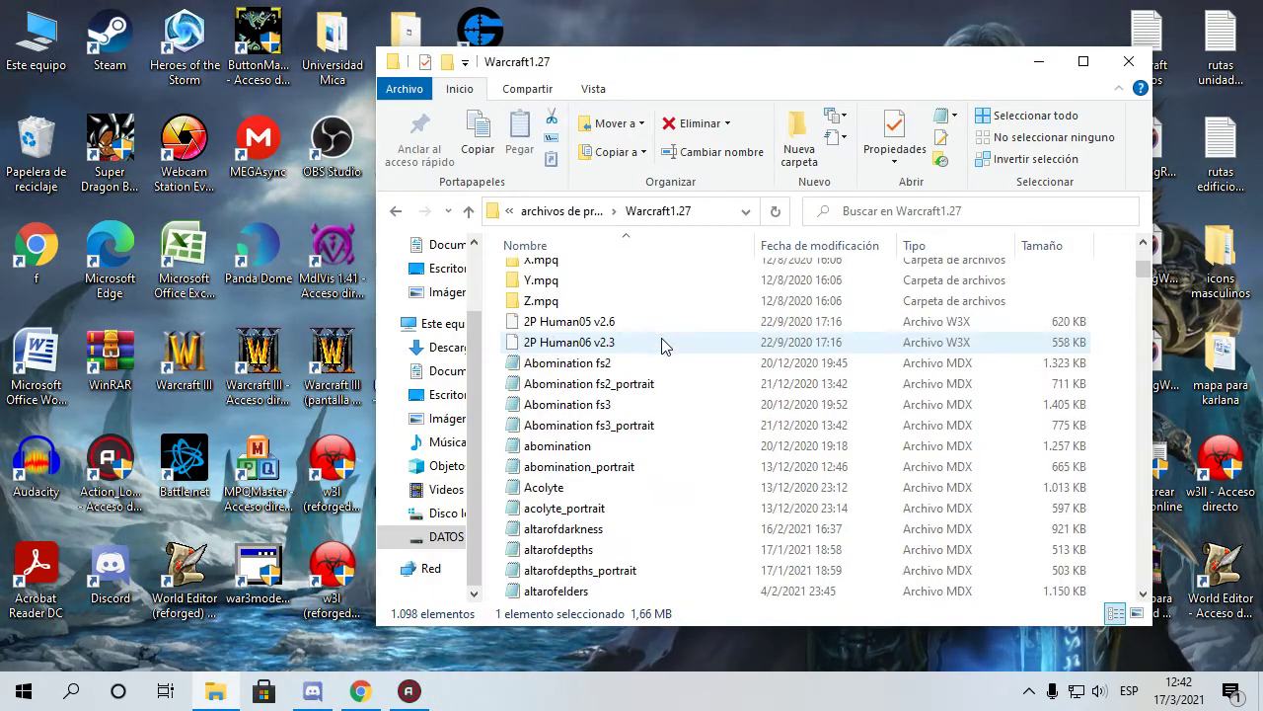
scroll(660, 344, up, 10)
scroll(661, 345, down, 5)
scroll(956, 302, up, 10)
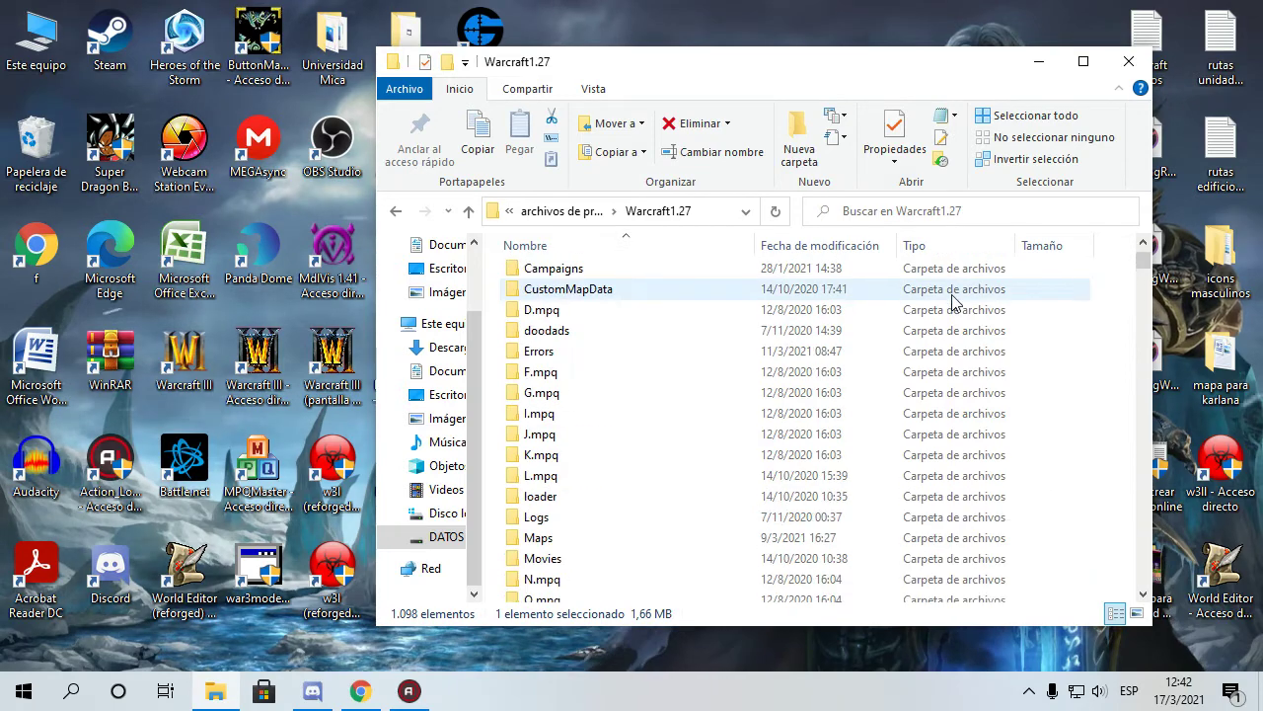
drag(1142, 268, 1142, 584)
scroll(538, 456, up, 12)
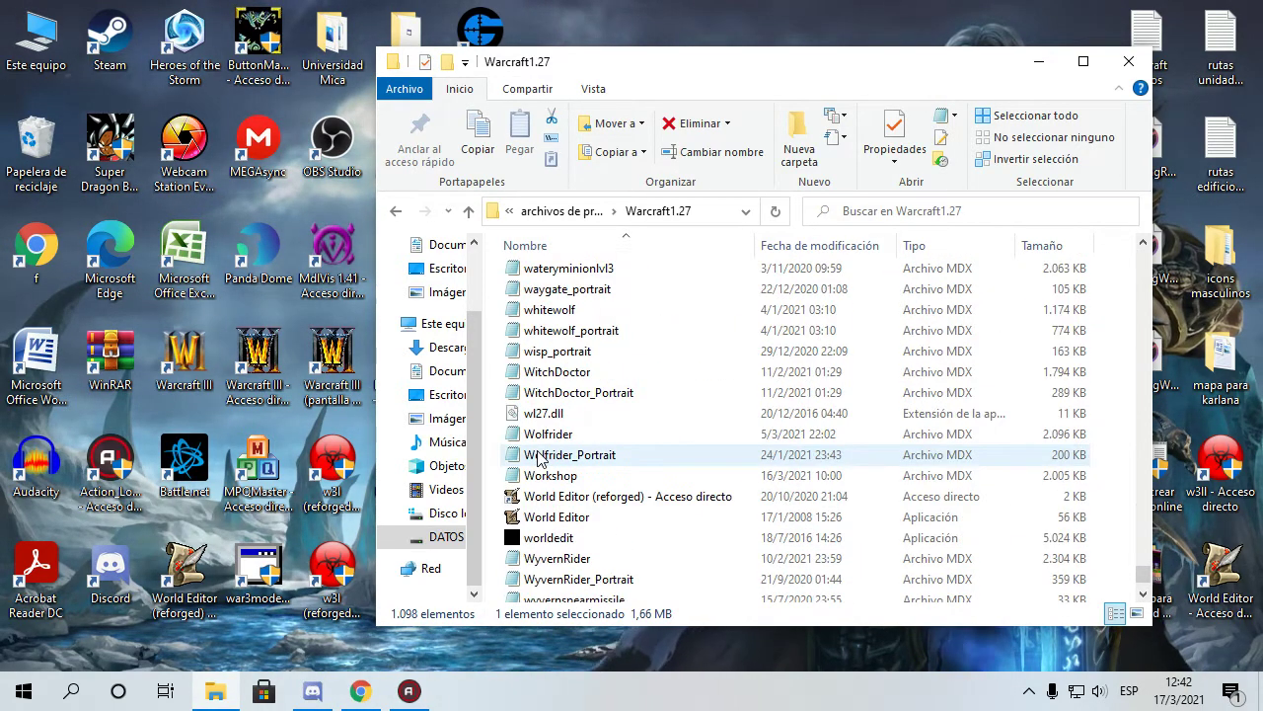
scroll(559, 516, down, 4)
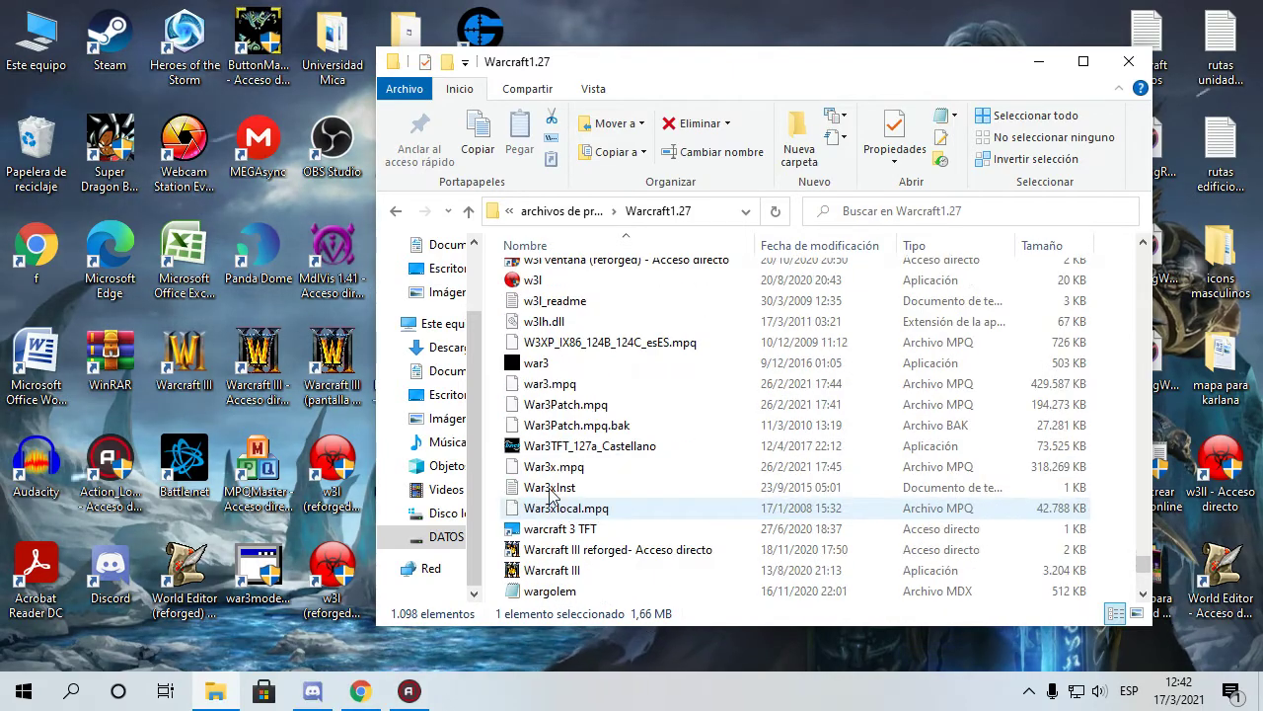
Open the Orc folder inside the Units folder of Warcraft1.27.
drag(1150, 569, 1140, 291)
scroll(660, 366, up, 20)
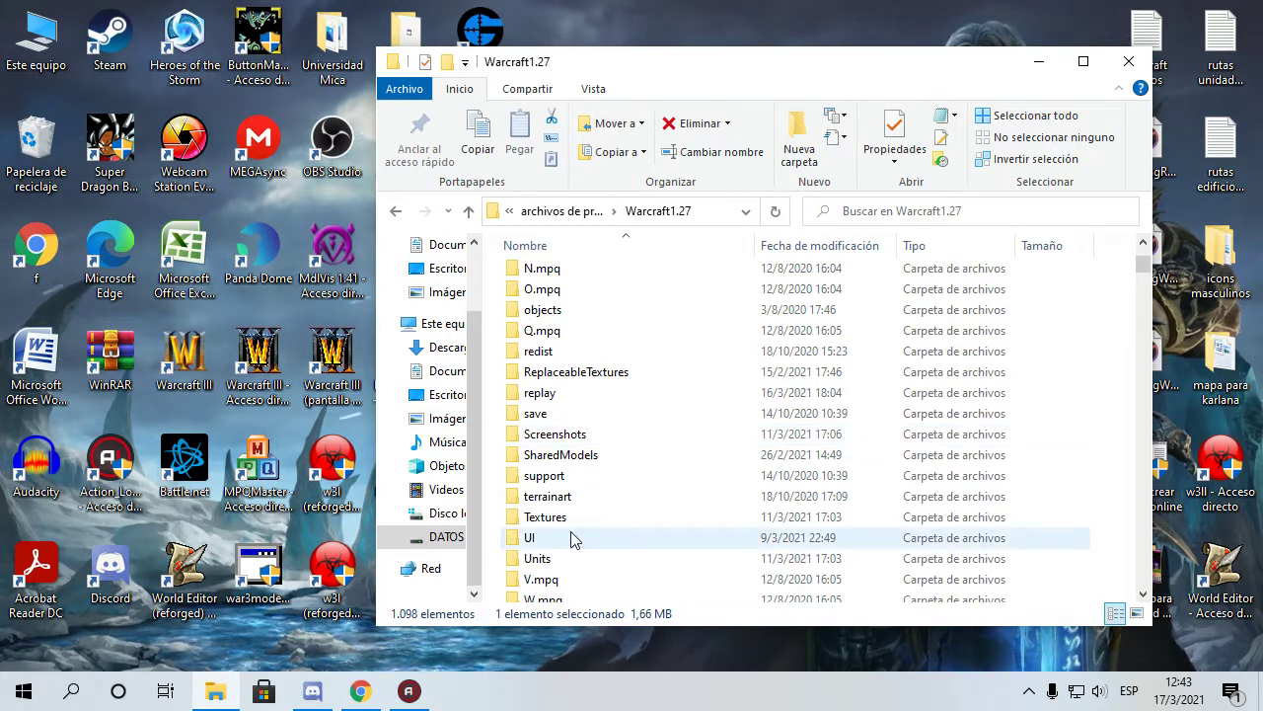
double_click(528, 563)
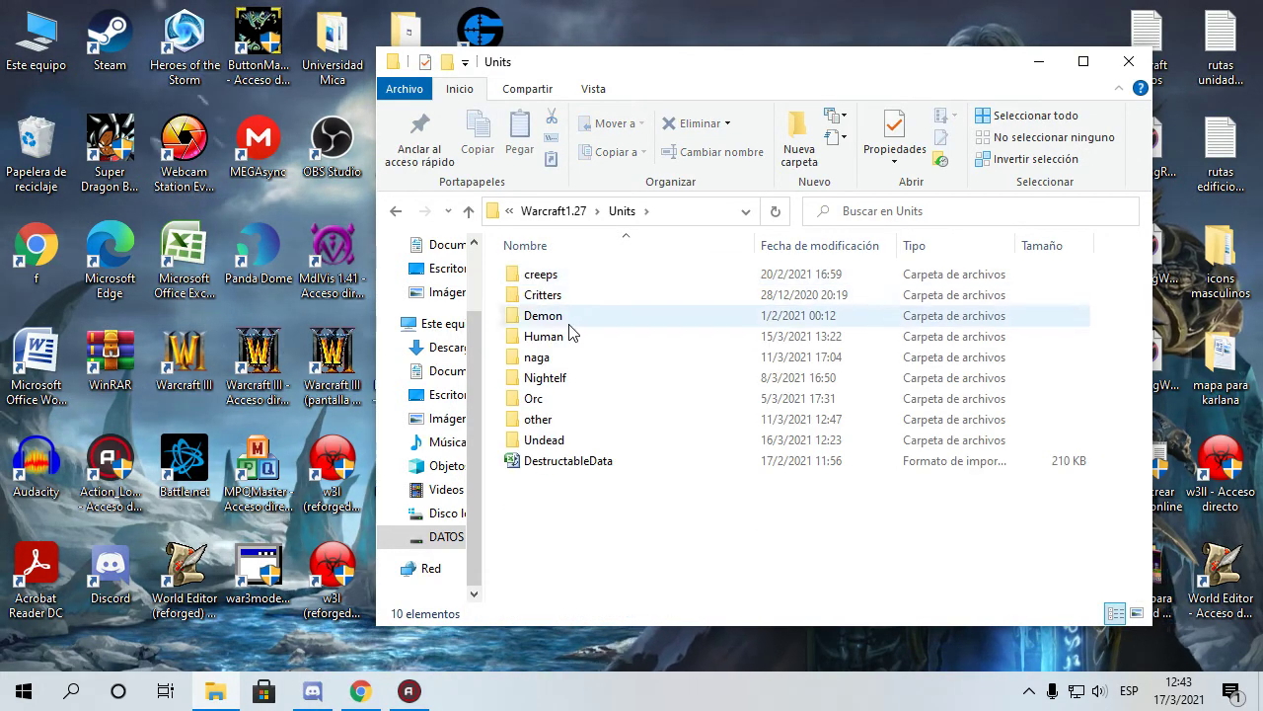
click(549, 402)
key(Return)
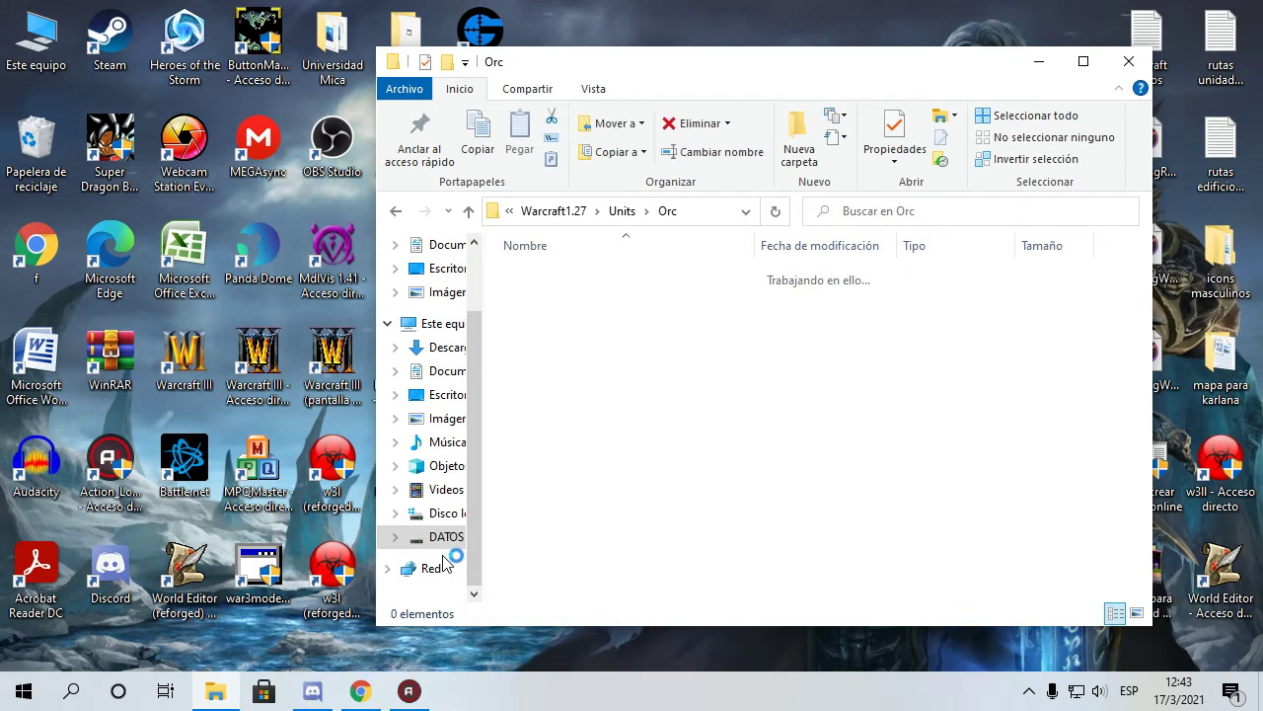
Find the hellscream folder among the Orc unit folders and open it to view its BLP textures.
scroll(581, 363, down, 4)
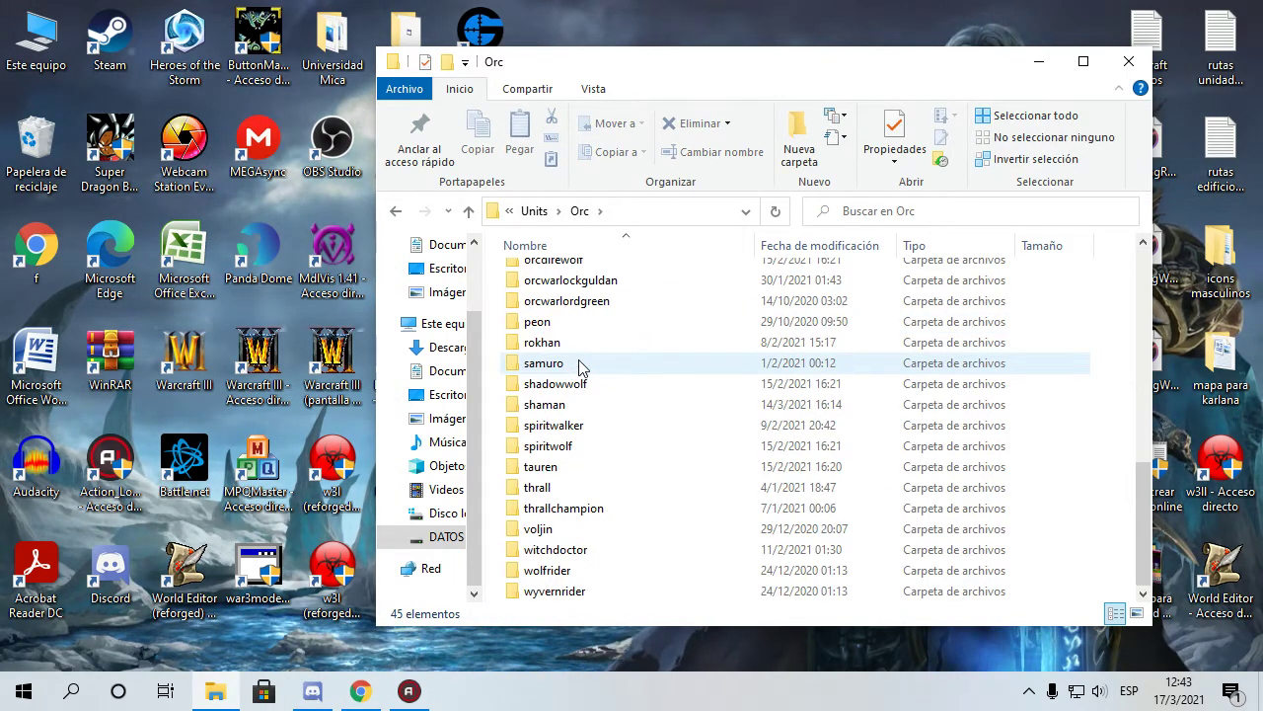
scroll(582, 344, up, 5)
scroll(590, 341, up, 3)
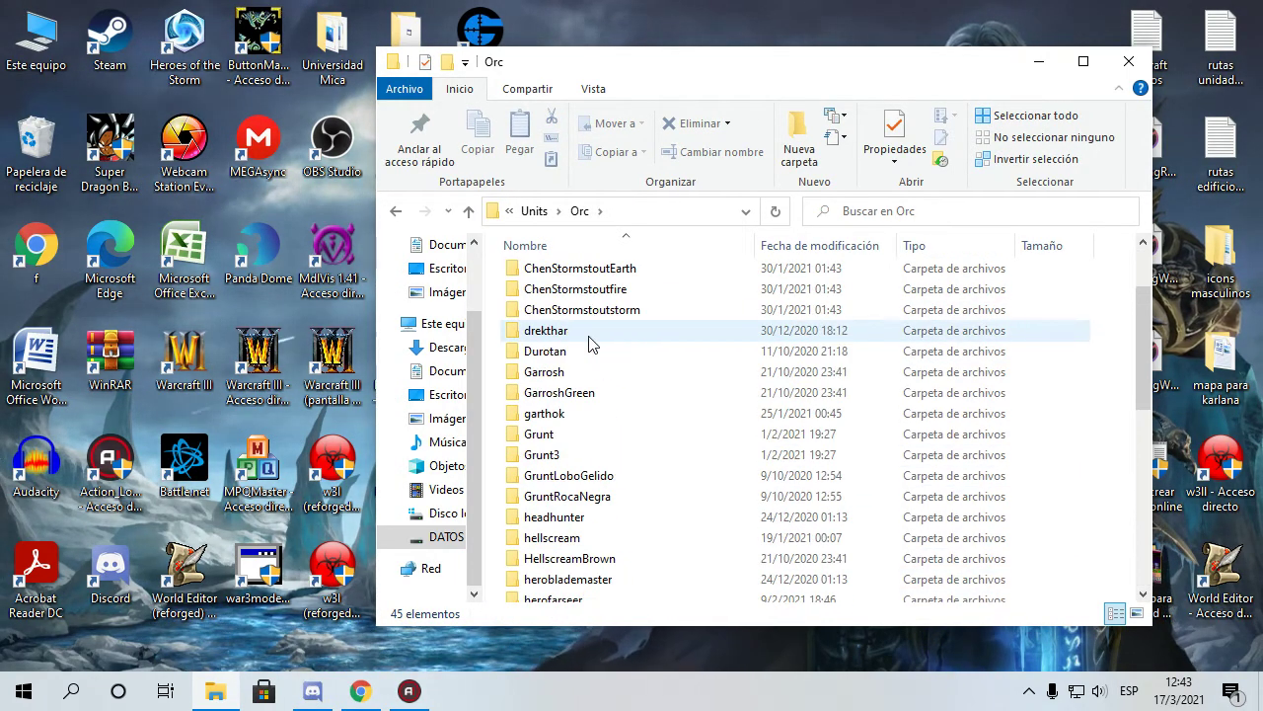
scroll(595, 552, up, 1)
scroll(578, 577, down, 1)
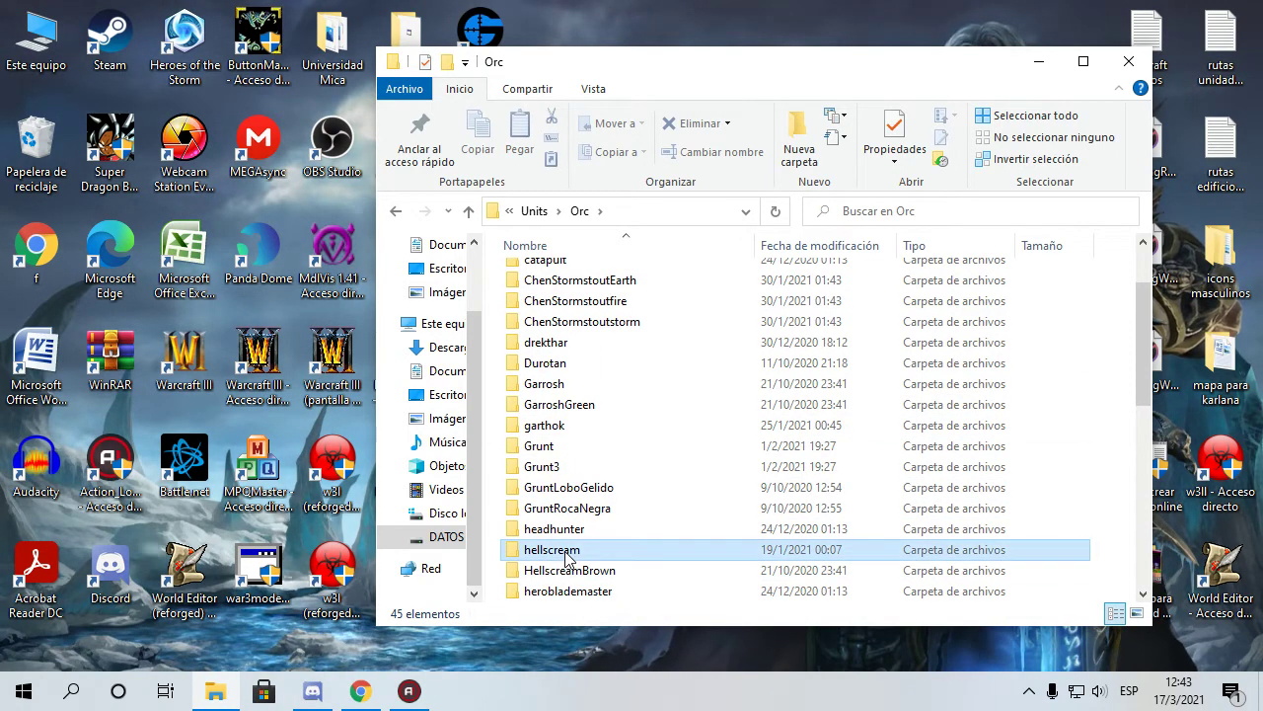
double_click(567, 558)
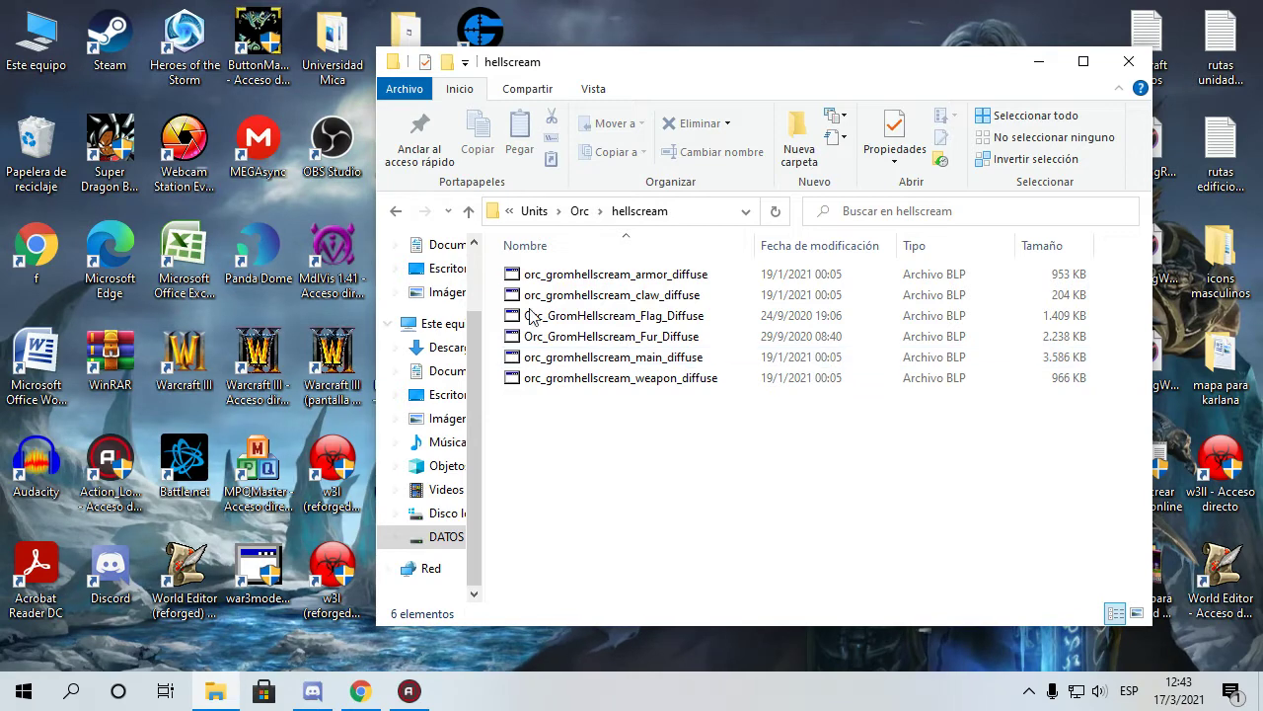
Return to the Units folder and open the Kael folder inside Human.
click(470, 213)
click(468, 211)
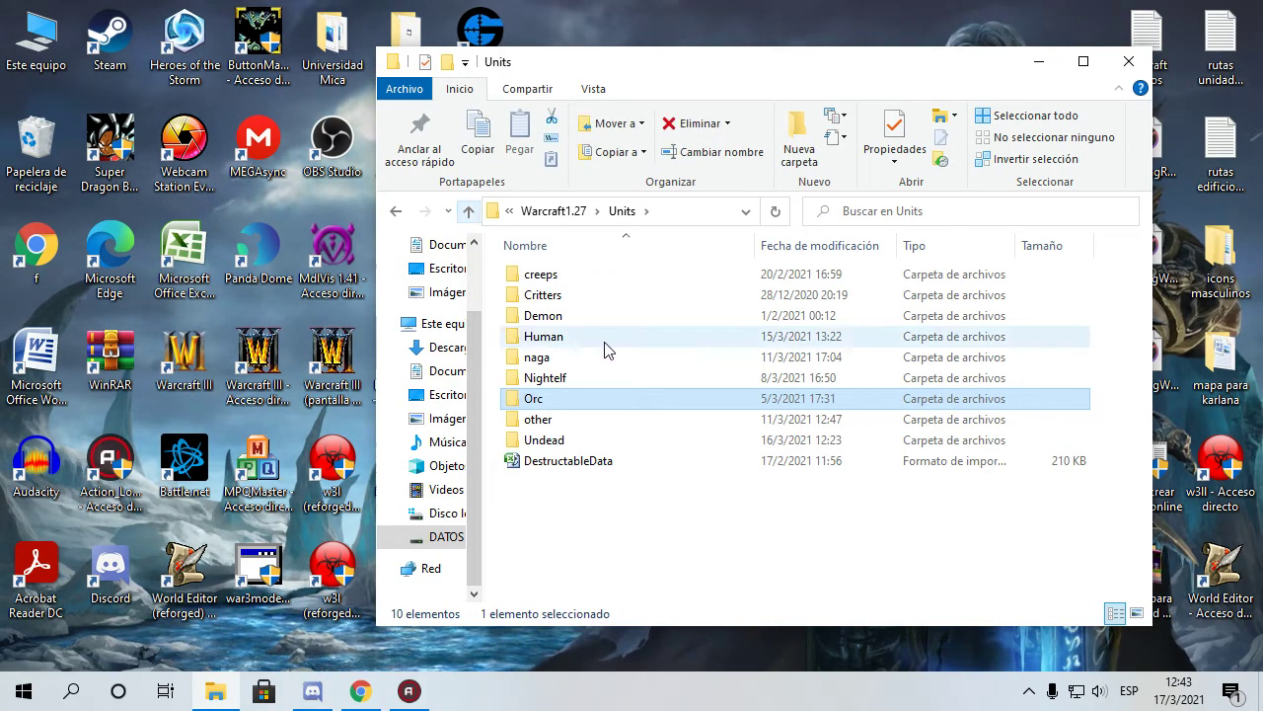
double_click(558, 341)
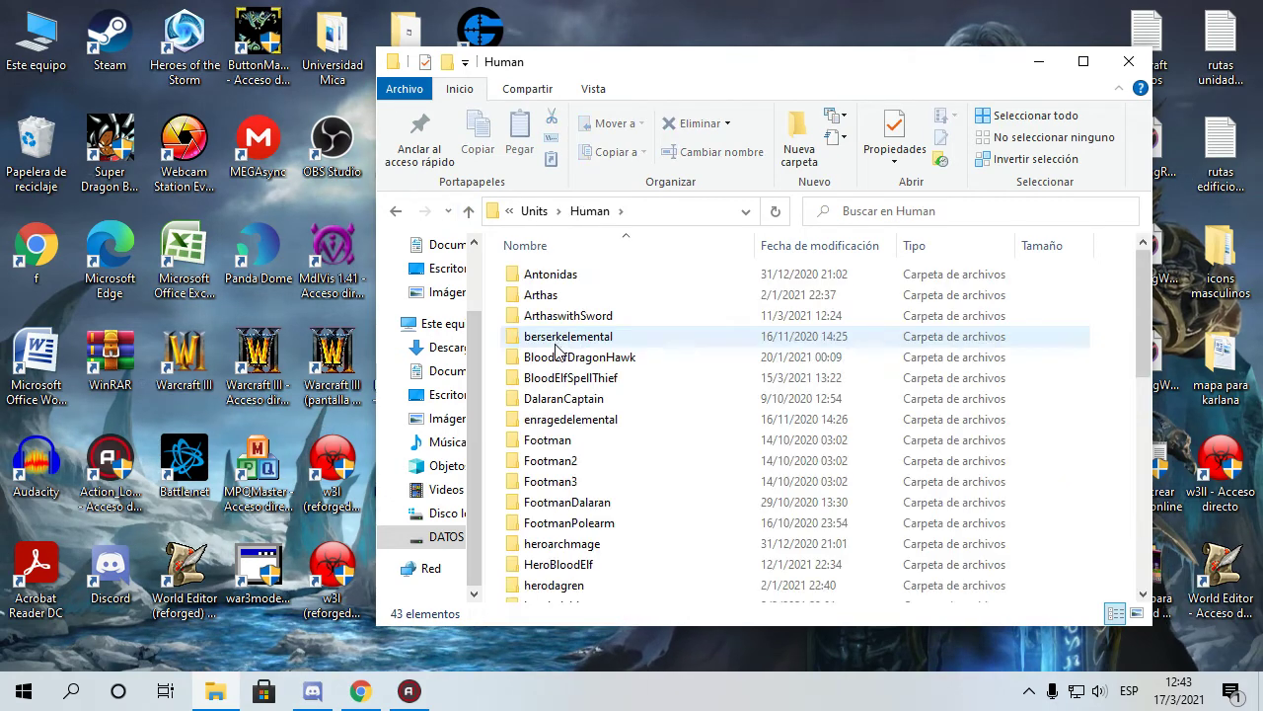
scroll(651, 366, down, 9)
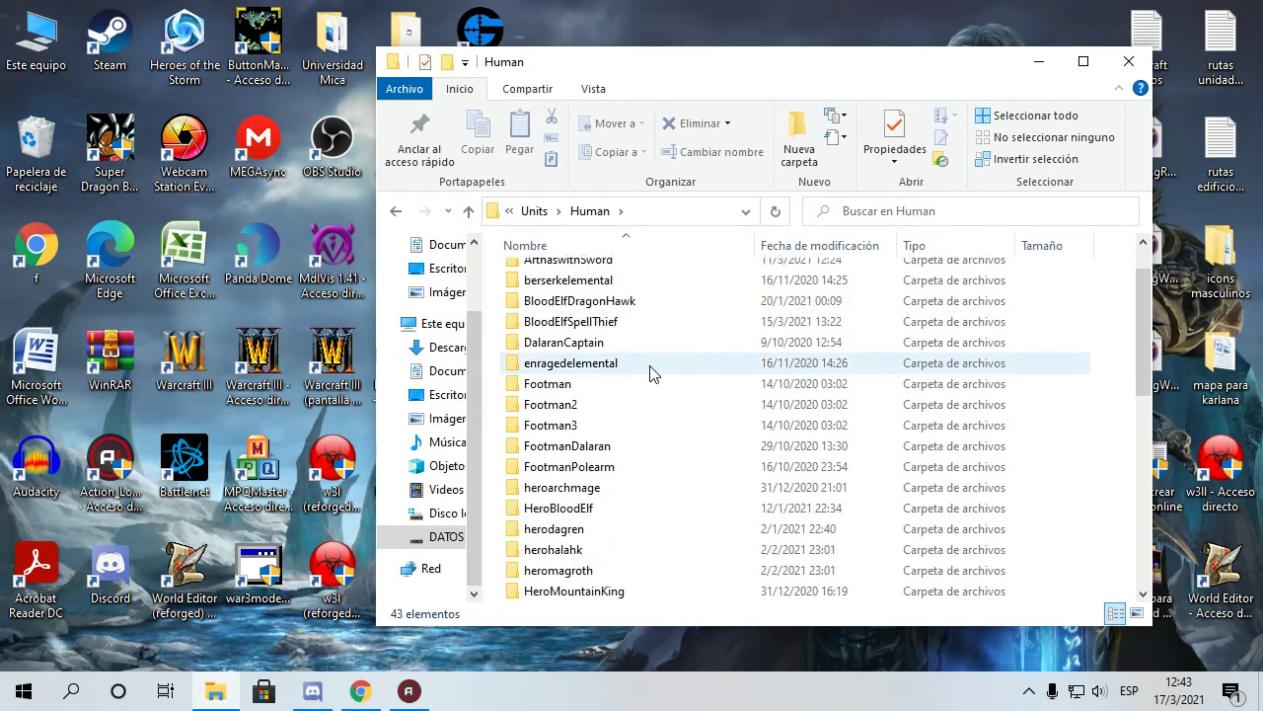
scroll(652, 369, up, 3)
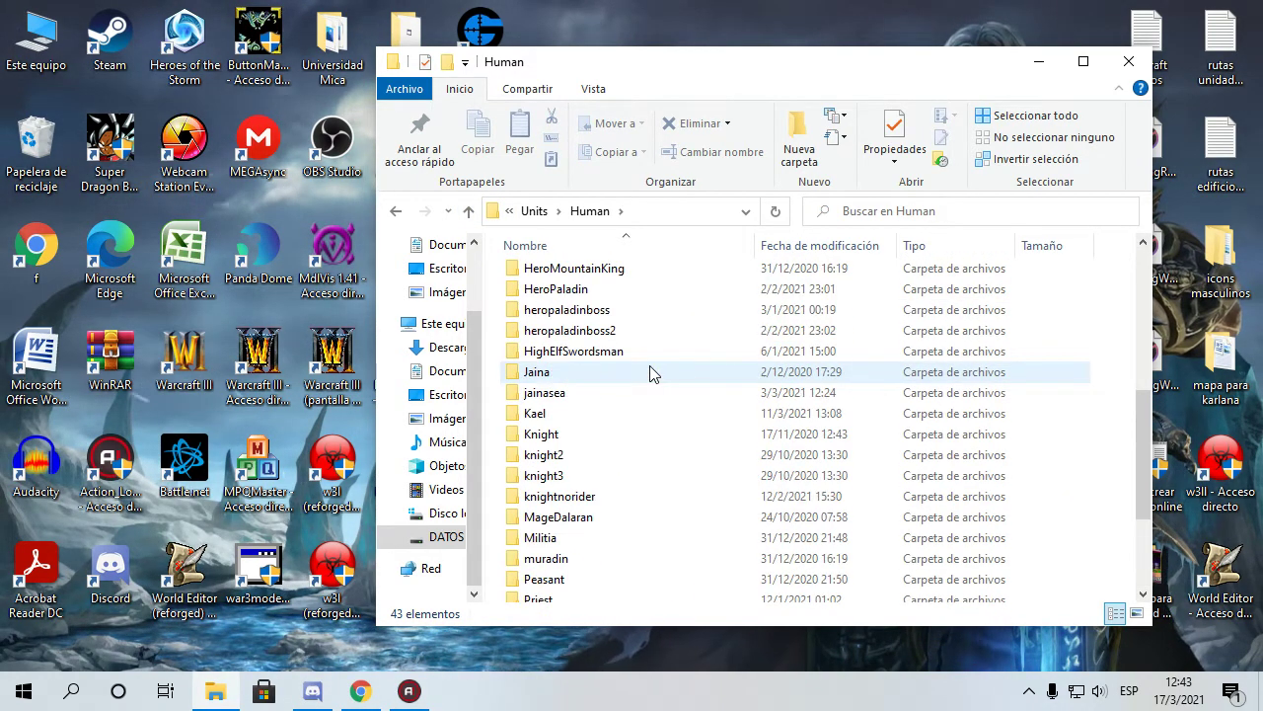
click(560, 416)
double_click(560, 417)
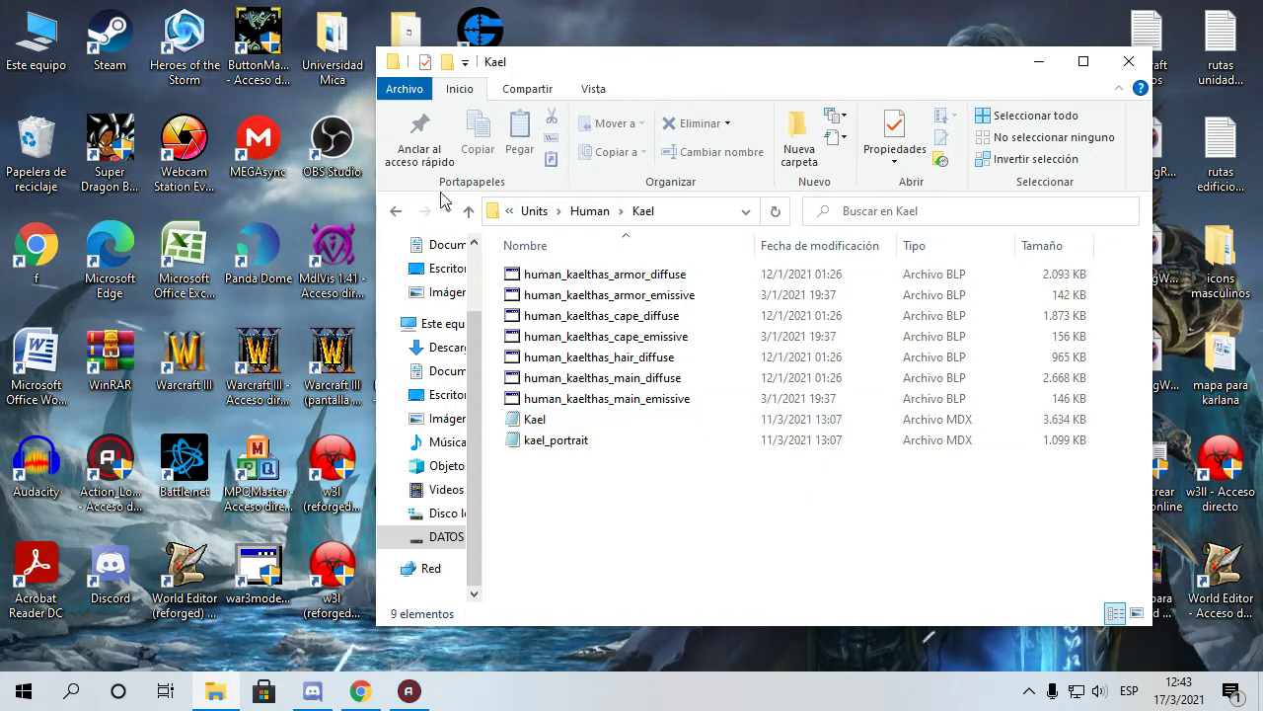
Go back to the Human folder and look through its unit subfolders.
click(469, 210)
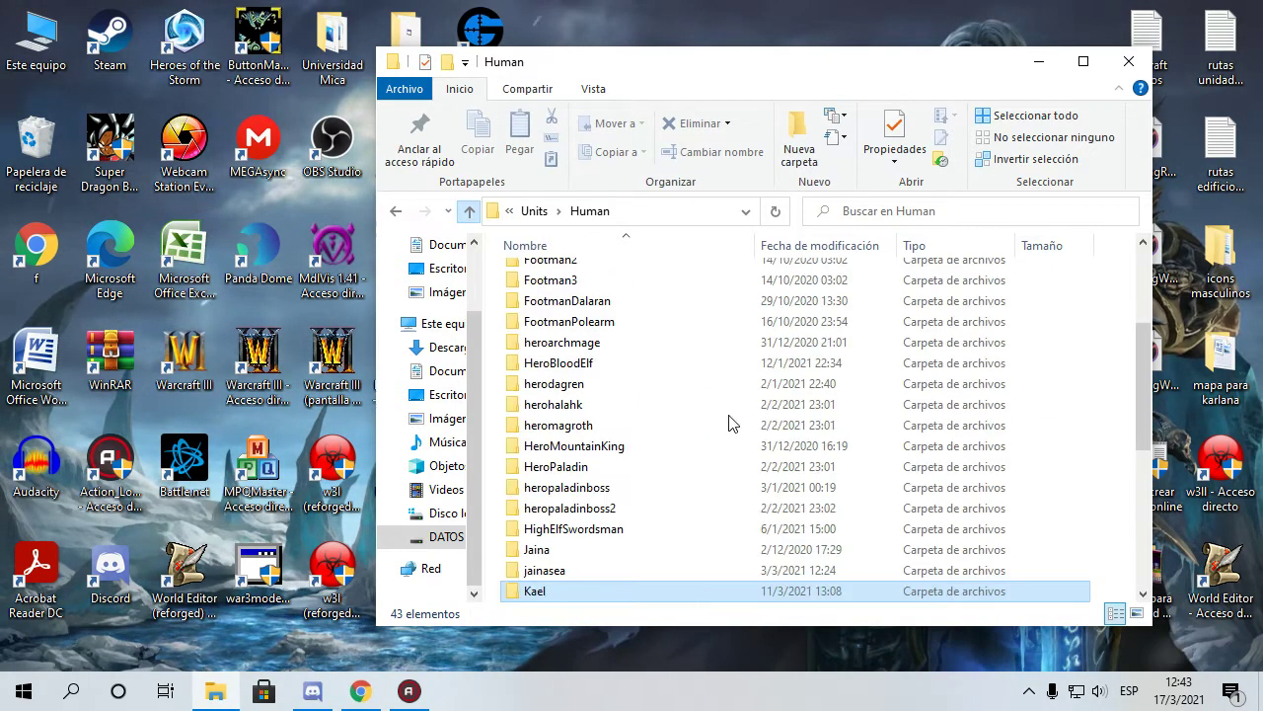
scroll(612, 532, down, 6)
scroll(827, 581, up, 5)
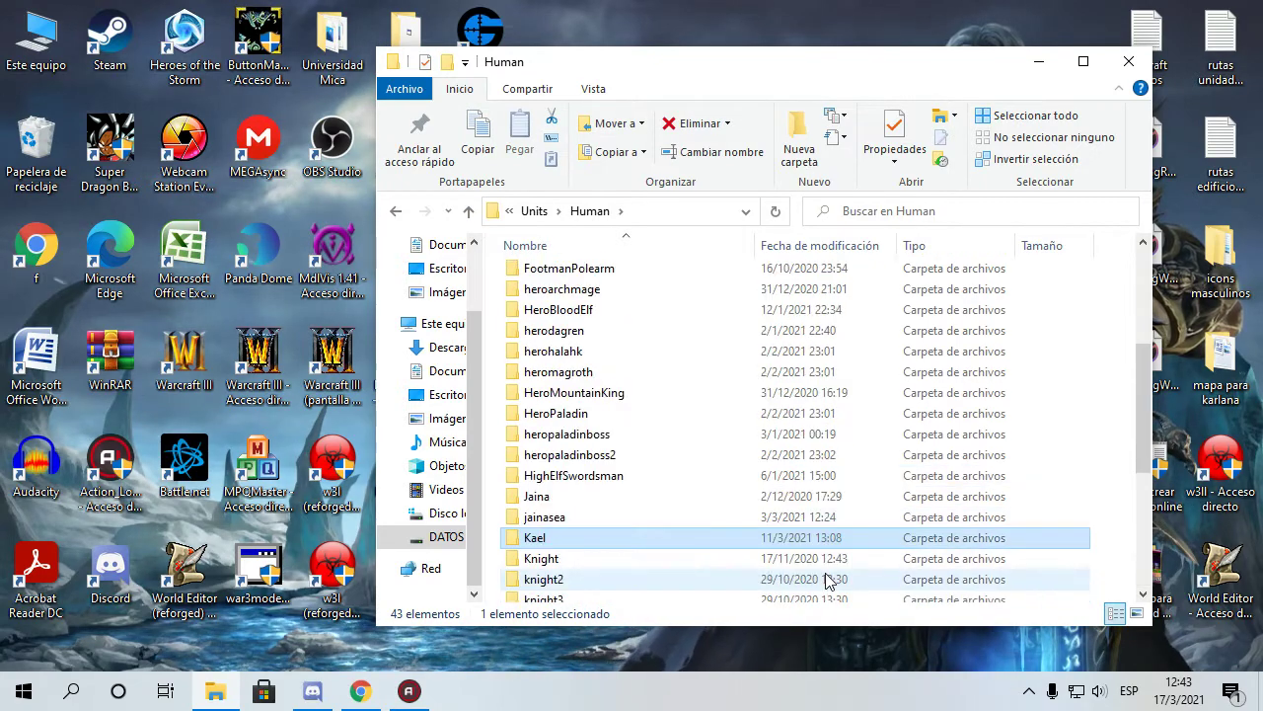
scroll(828, 580, up, 4)
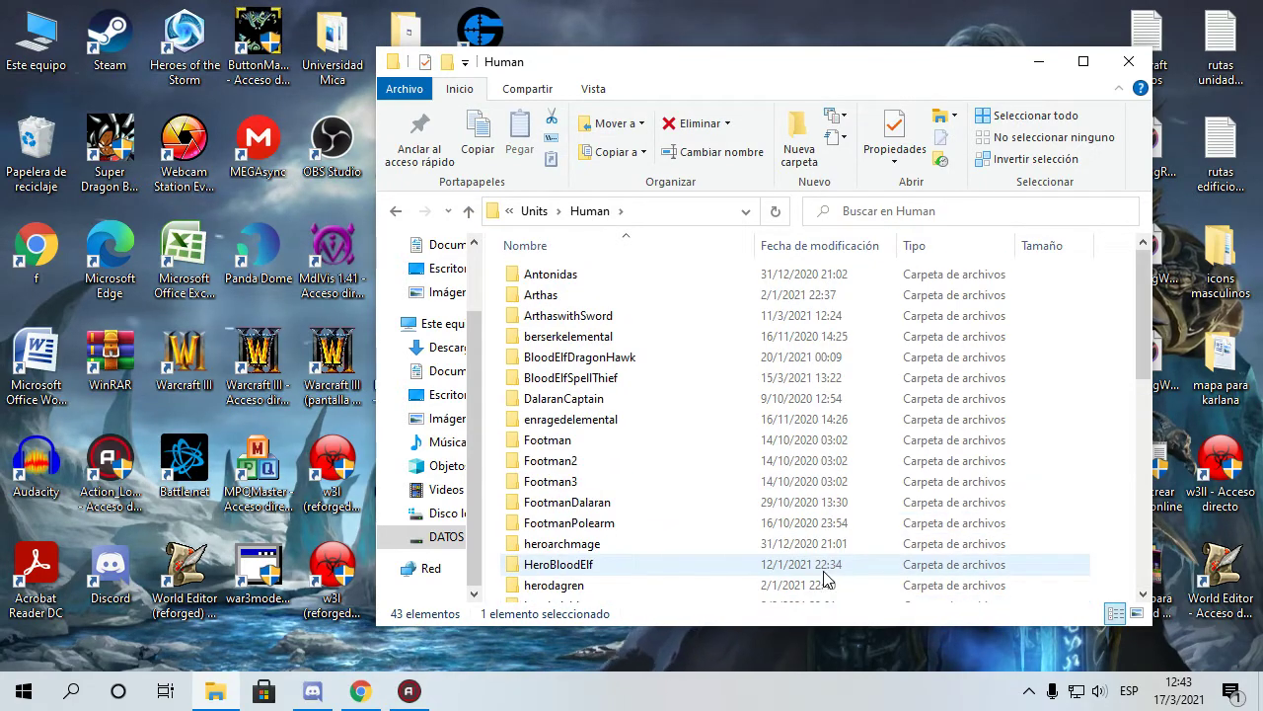
Return to the Warcraft1.27 folder and open its Textures folder.
click(469, 212)
click(470, 214)
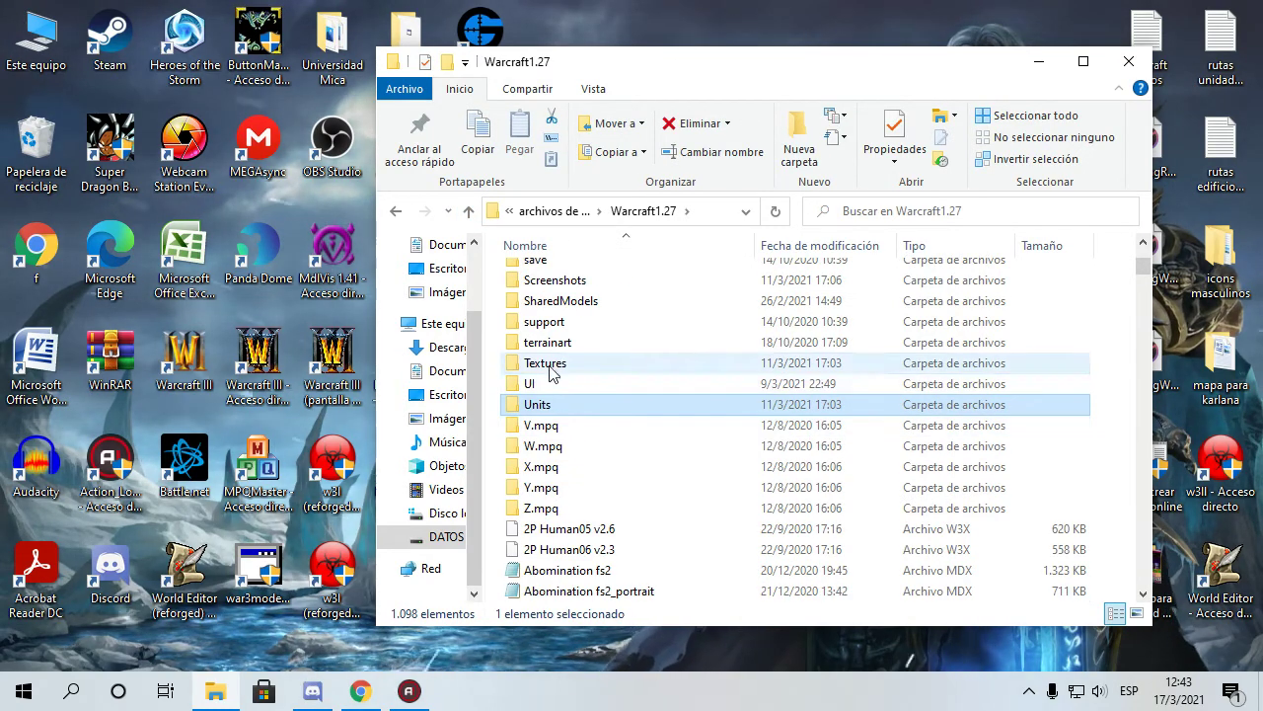
double_click(549, 364)
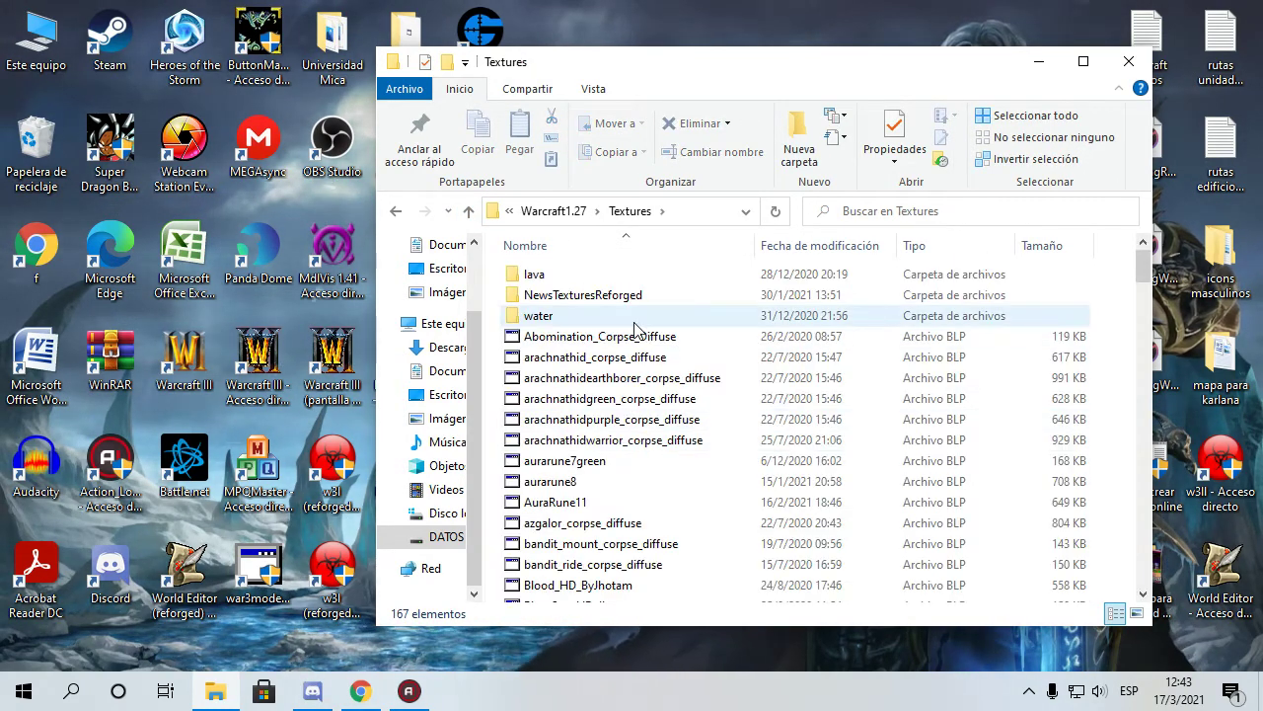
Look through the subfolders and the corpse, rune and effect BLP files in the Textures folder.
scroll(647, 329, down, 12)
scroll(583, 367, up, 6)
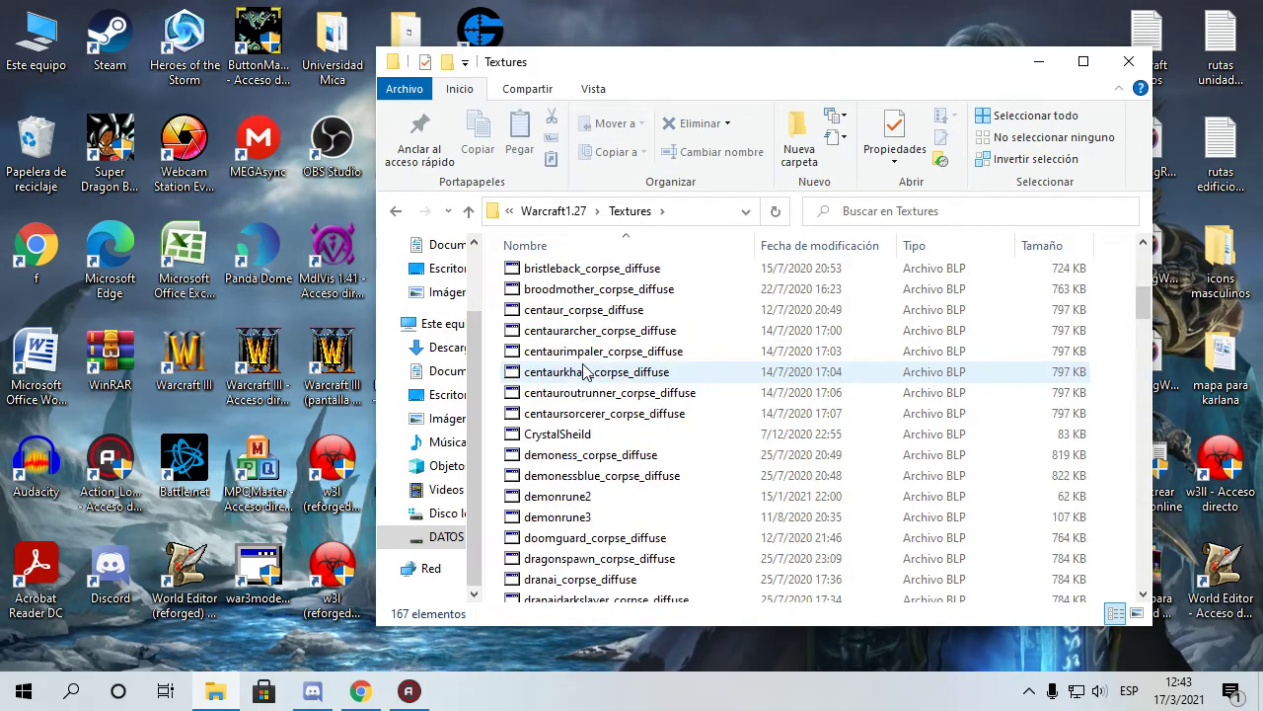
scroll(617, 393, up, 3)
scroll(617, 392, up, 3)
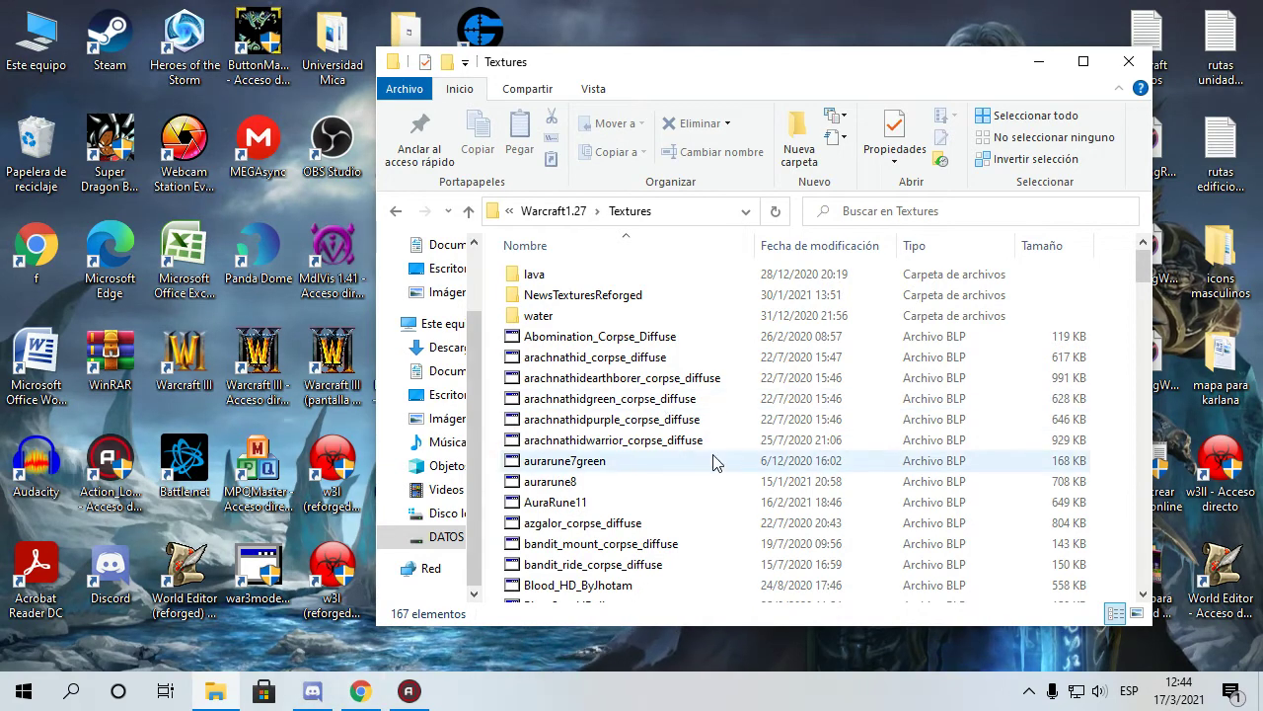
scroll(713, 457, down, 15)
scroll(592, 464, down, 4)
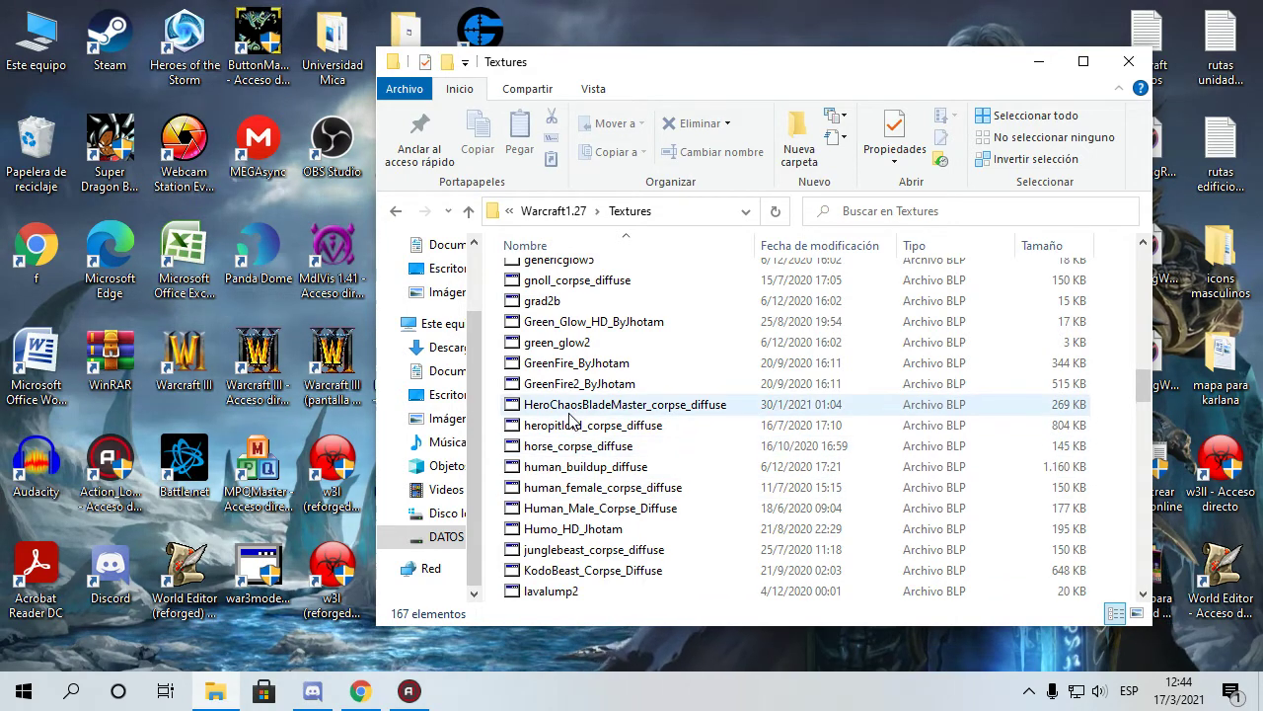
scroll(733, 494, down, 12)
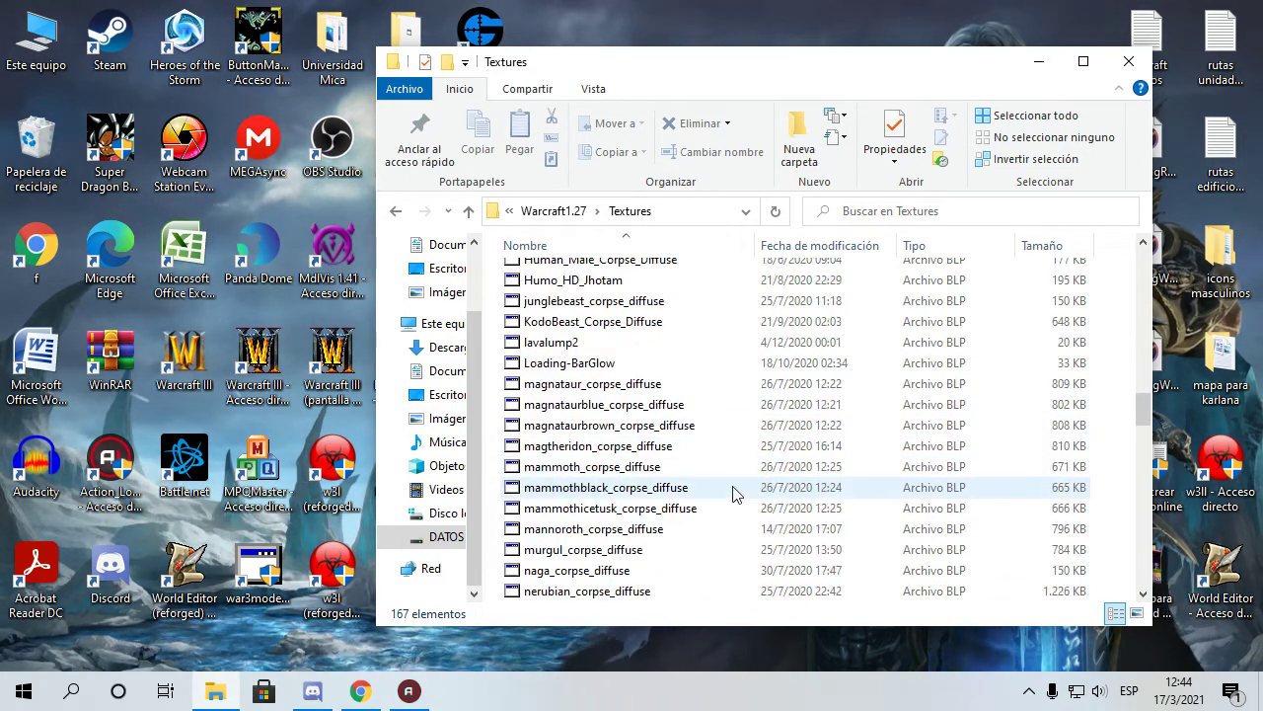
scroll(732, 493, down, 3)
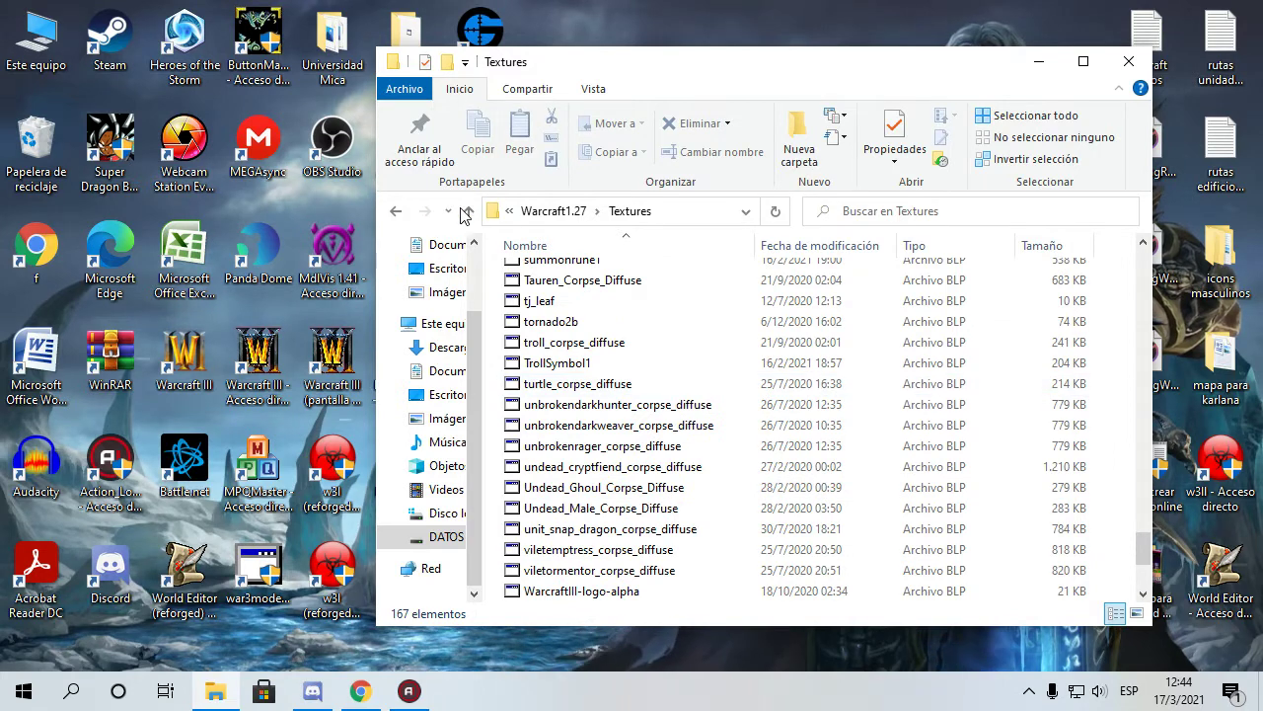
Go back to Warcraft1.27, look over its folders and open SharedModels to view its MDX models.
click(469, 210)
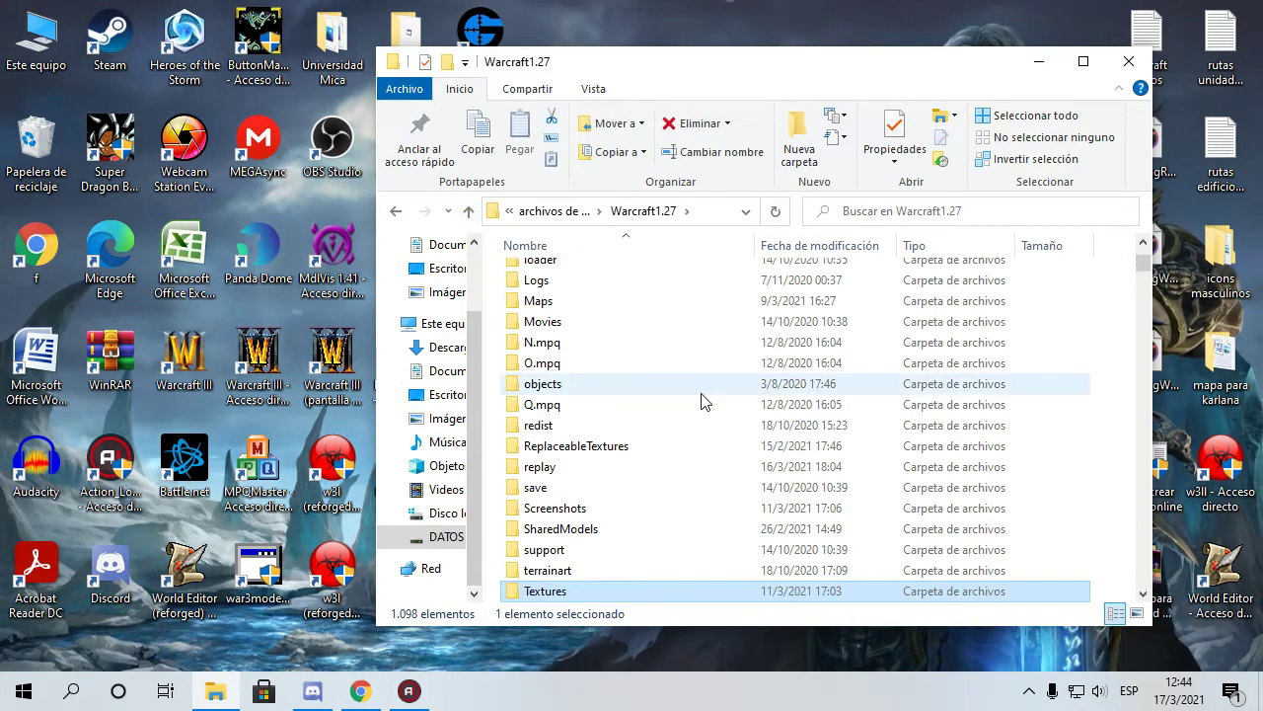
scroll(702, 400, down, 2)
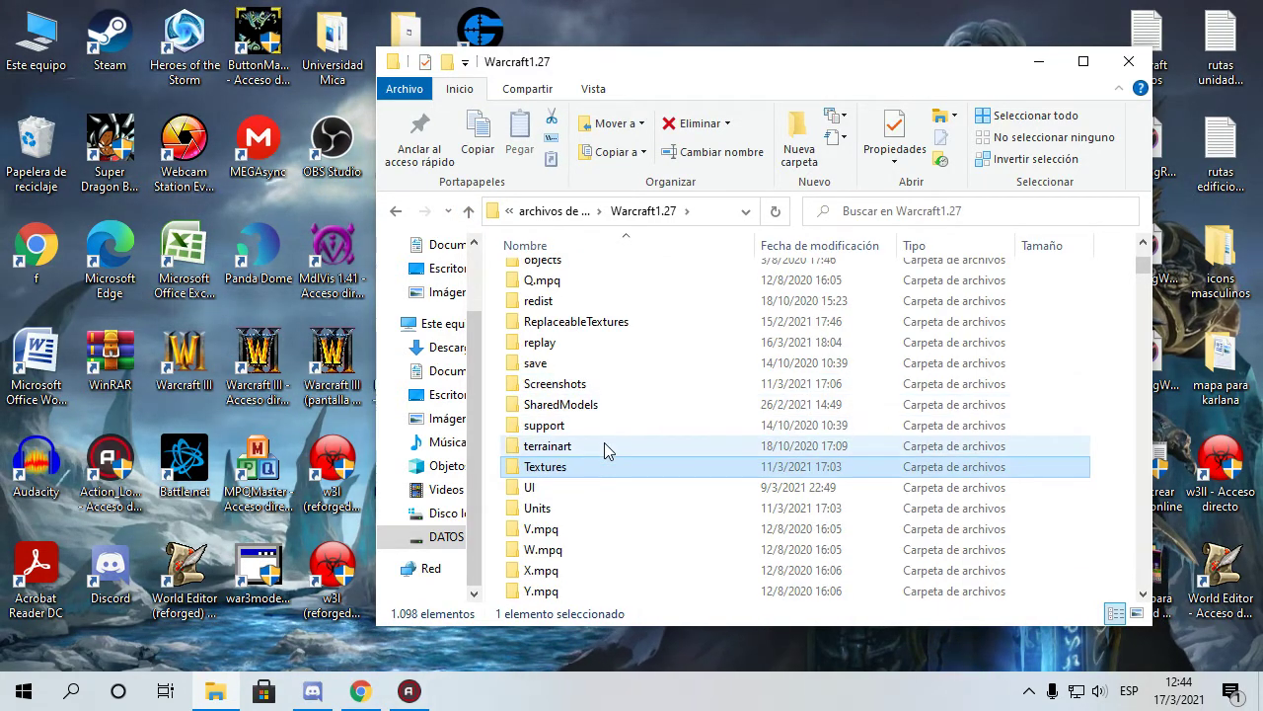
scroll(605, 446, up, 6)
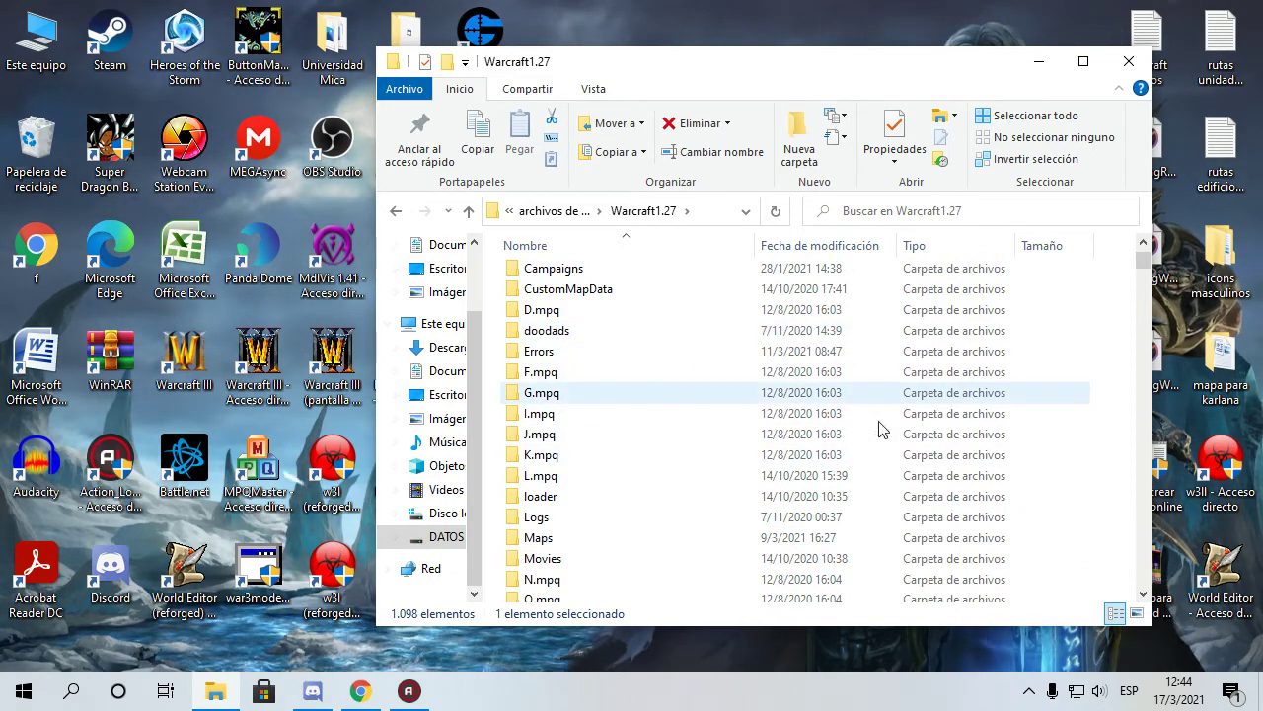
scroll(573, 375, up, 2)
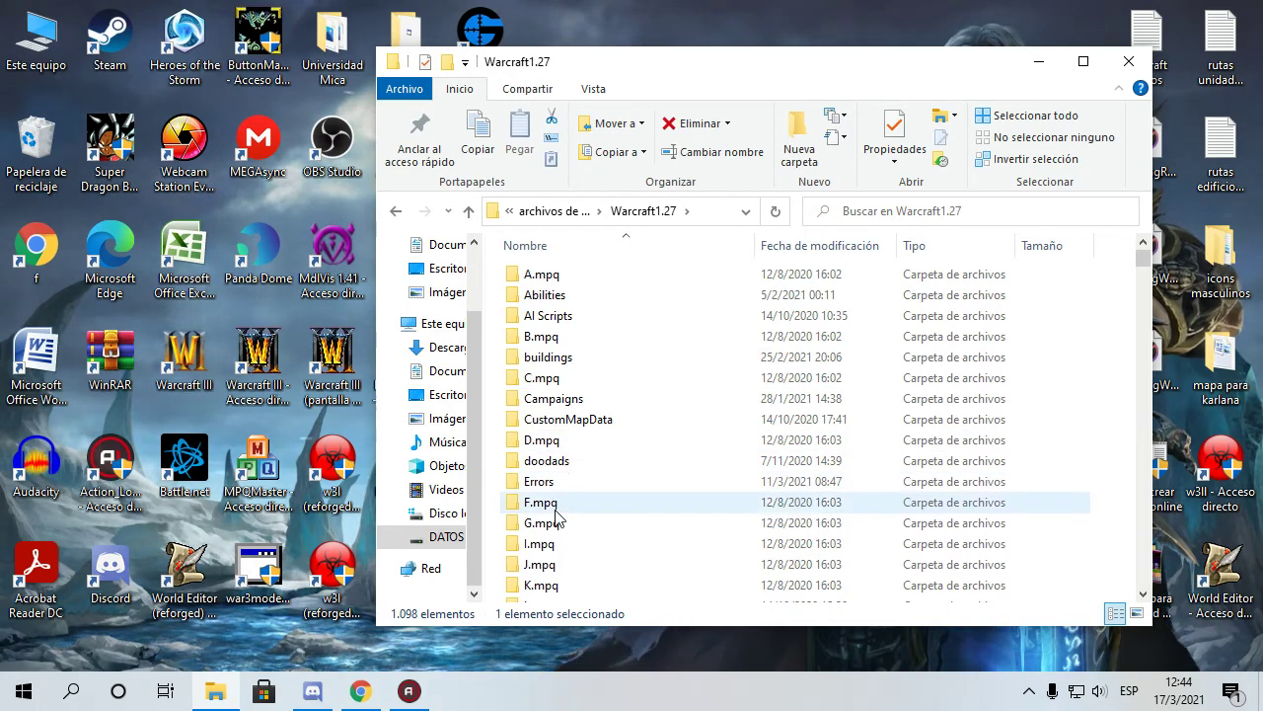
scroll(556, 510, down, 2)
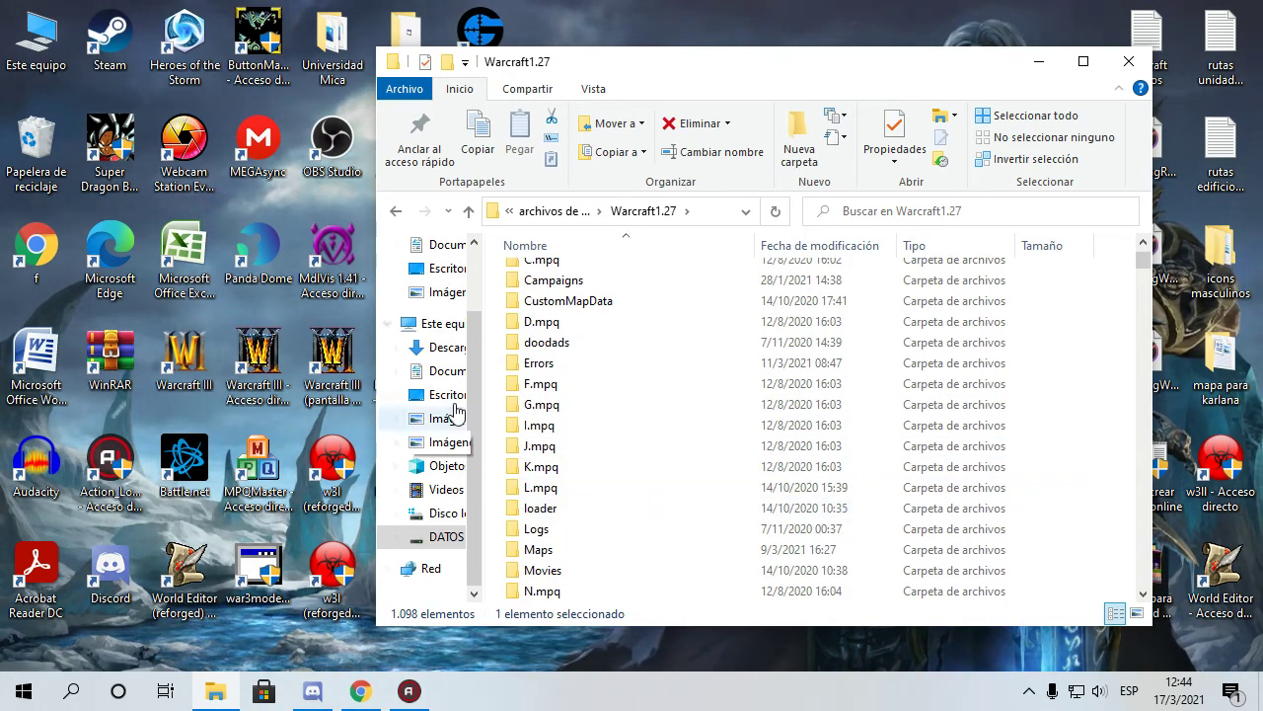
scroll(567, 406, down, 4)
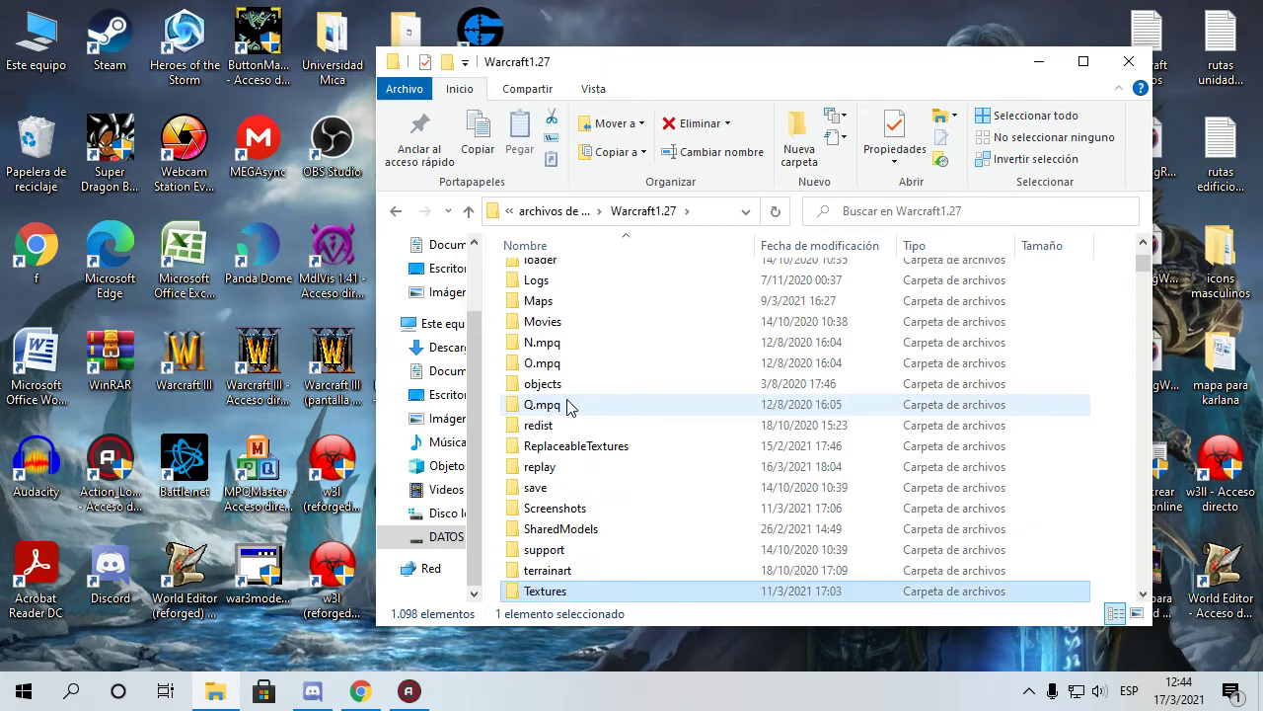
scroll(699, 411, down, 3)
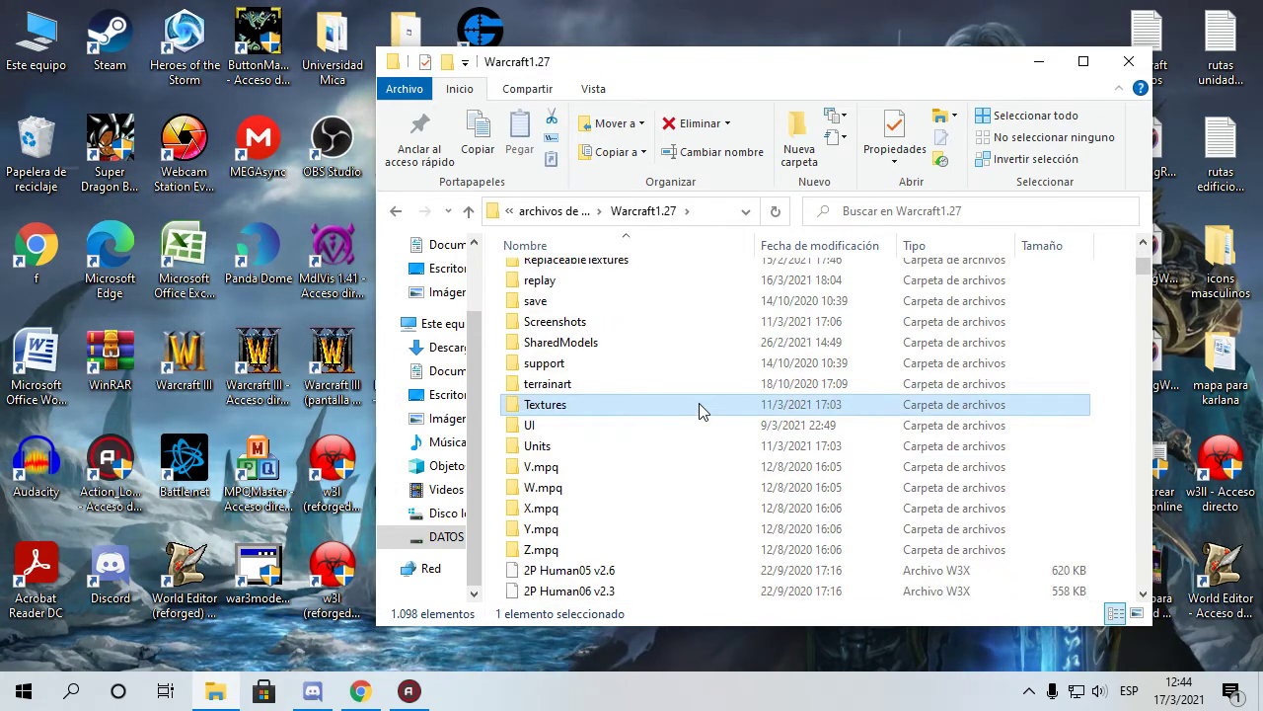
double_click(546, 347)
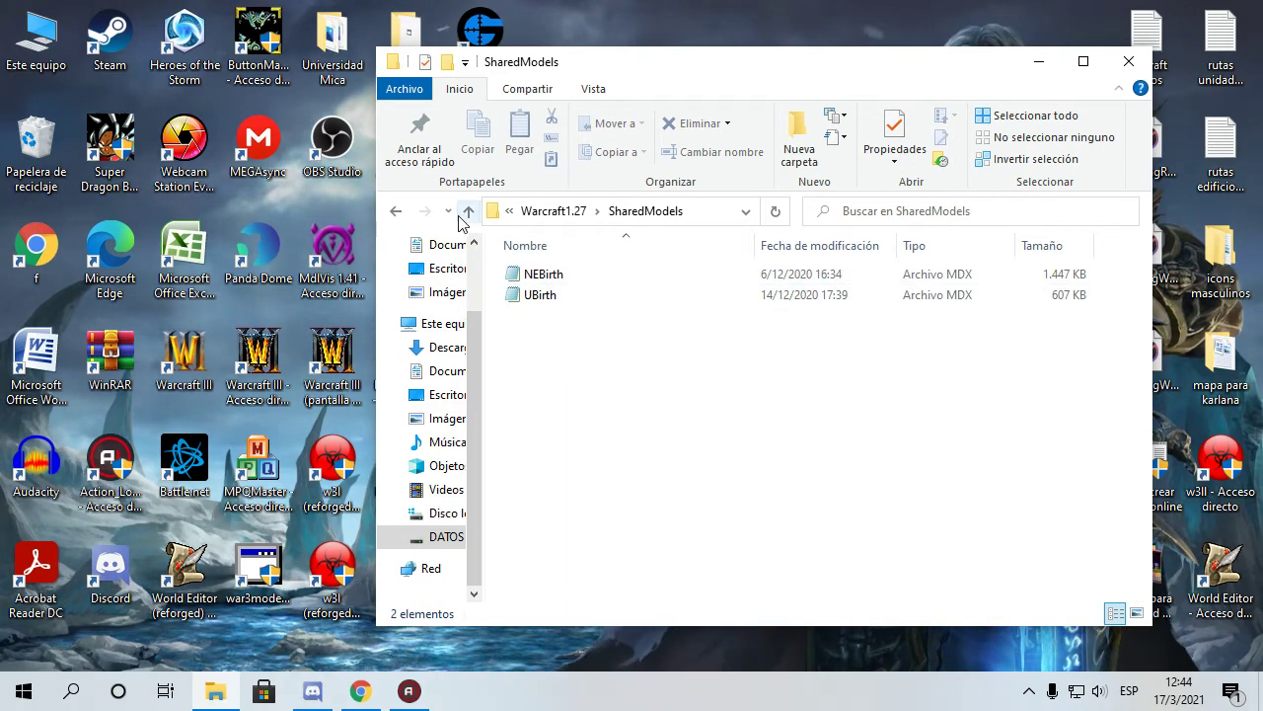
Return to Warcraft1.27 and open the altarofkings folder inside the human folder of buildings.
click(469, 210)
click(573, 357)
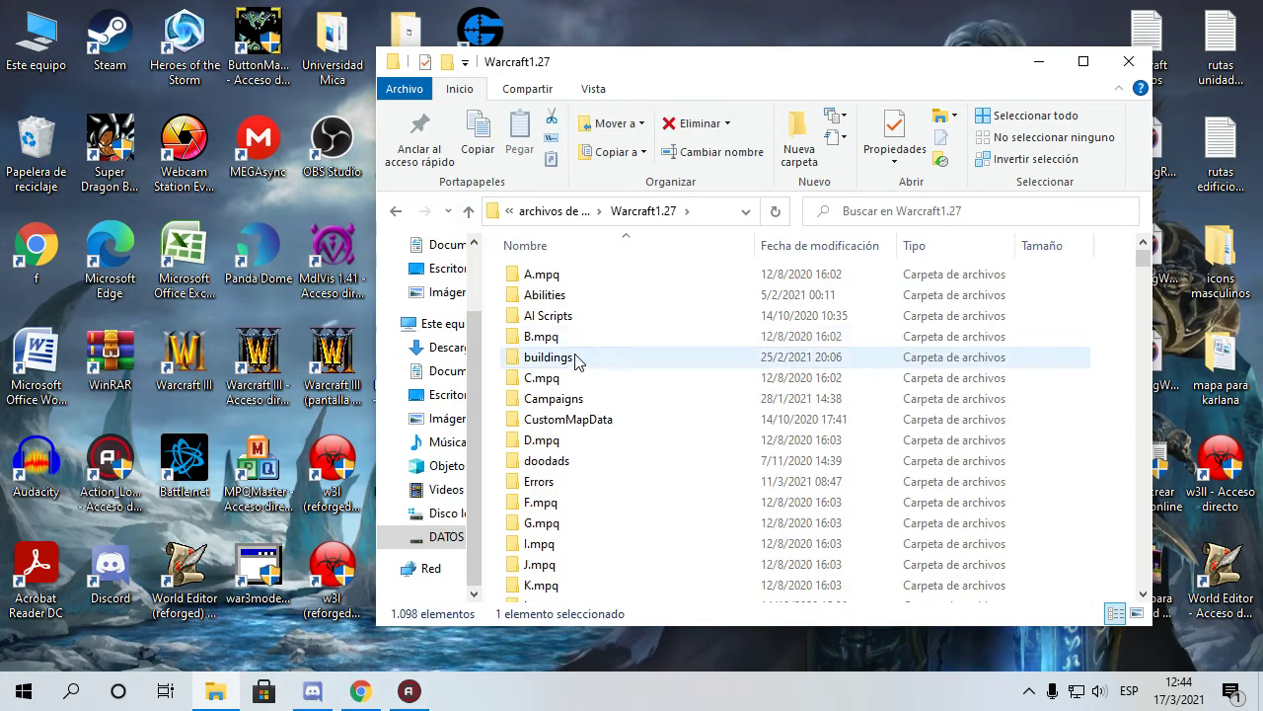
double_click(573, 358)
click(573, 280)
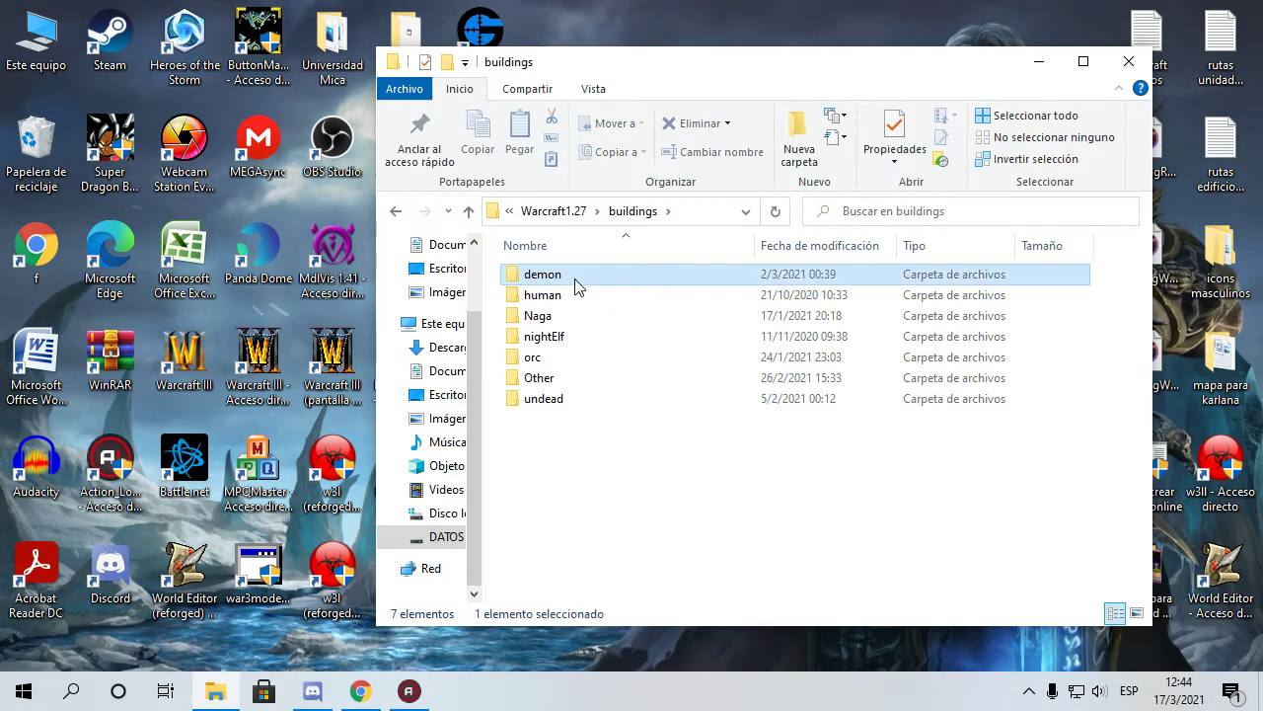
click(564, 295)
double_click(565, 295)
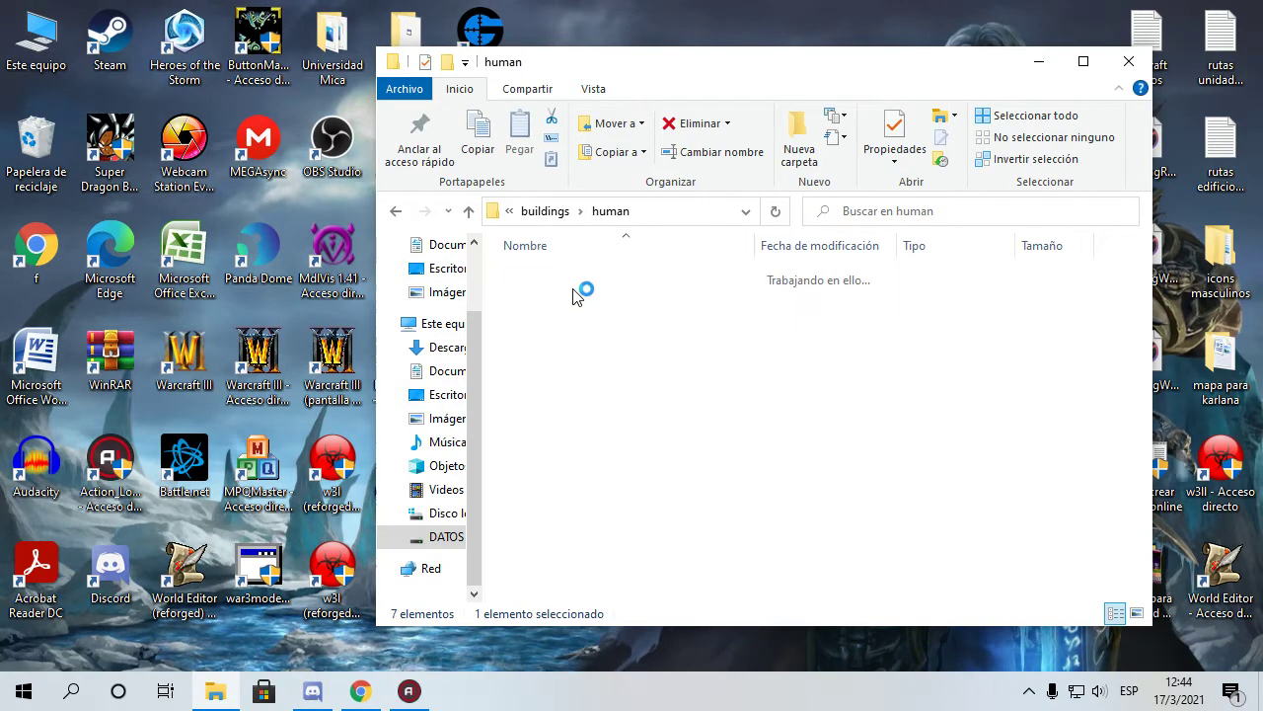
click(578, 278)
double_click(578, 279)
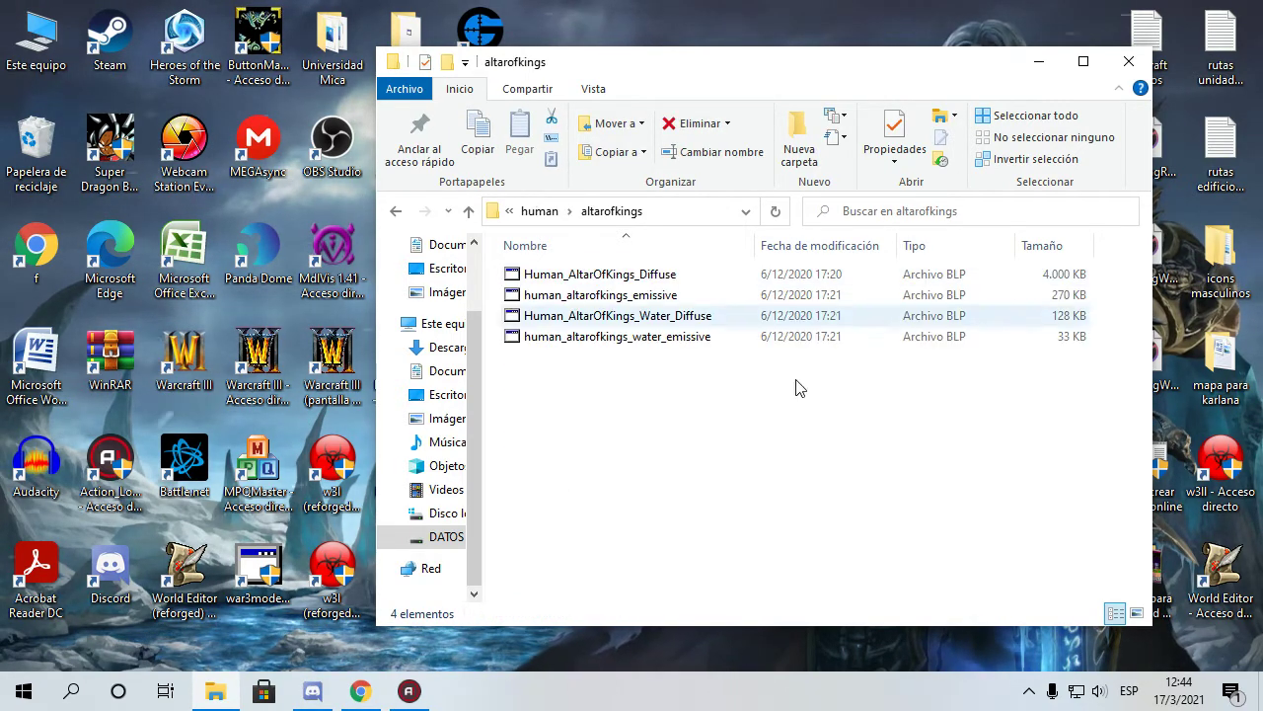
Go back up from altarofkings to Warcraft1.27 and open the ReplaceableTextures folder.
click(469, 211)
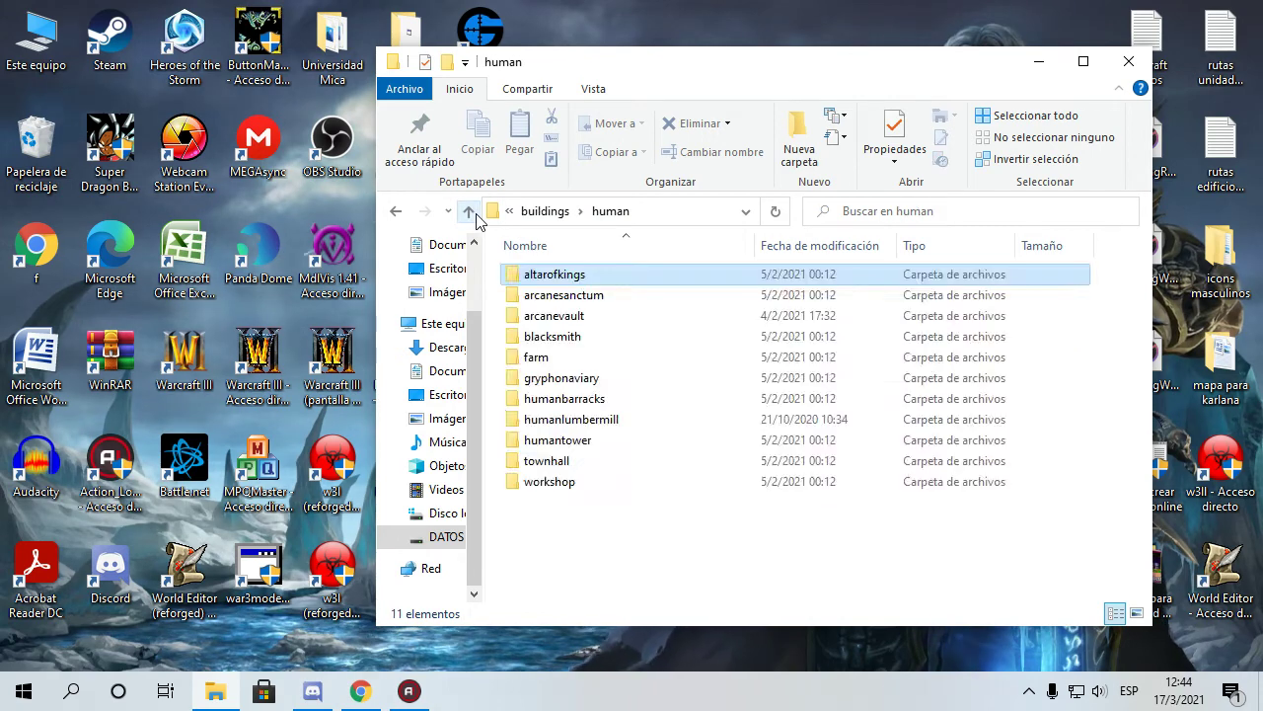
click(469, 211)
click(469, 211)
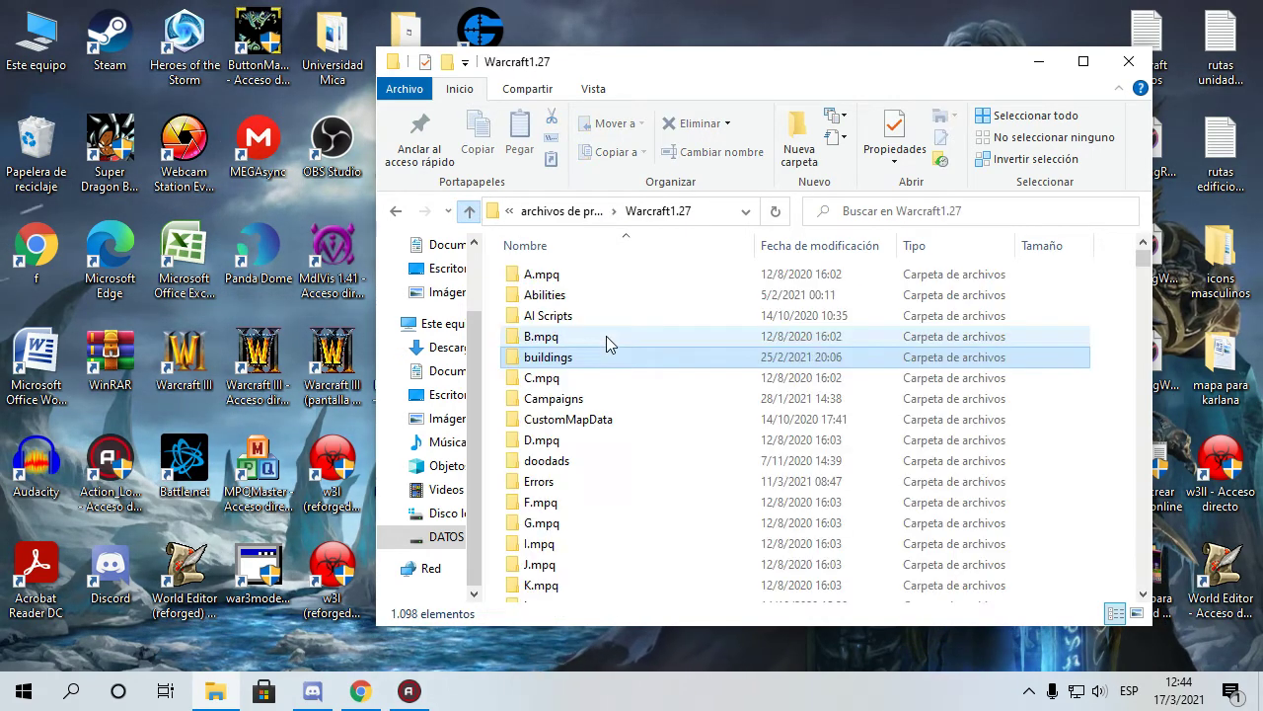
scroll(606, 339, down, 10)
scroll(592, 355, up, 2)
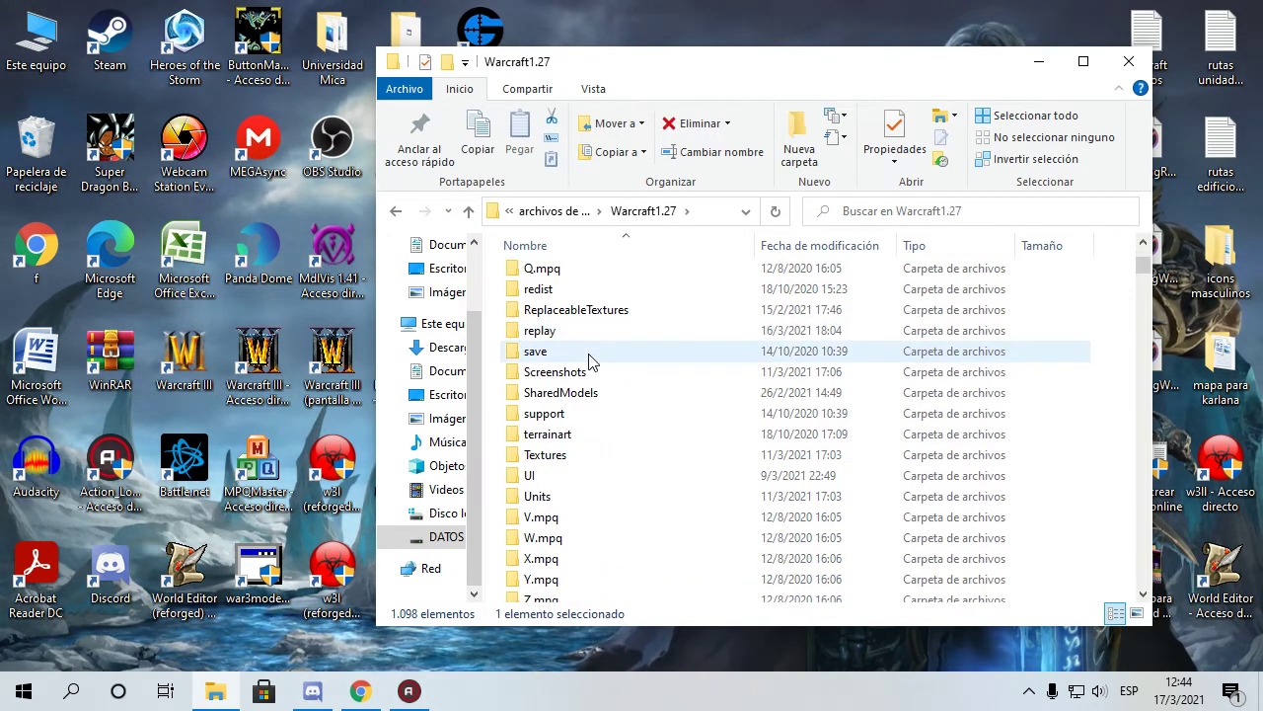
double_click(622, 314)
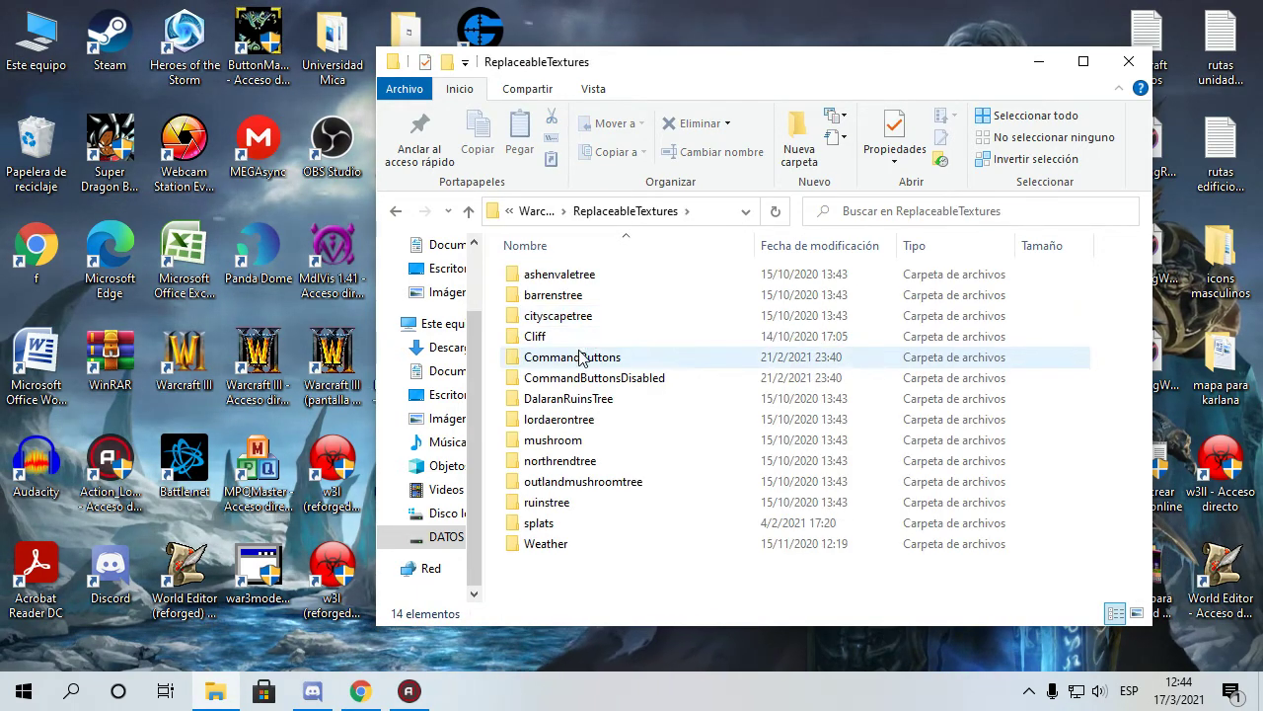
Open the CommandButtons folder and look through its BTN icon files down to the end of the list.
double_click(621, 361)
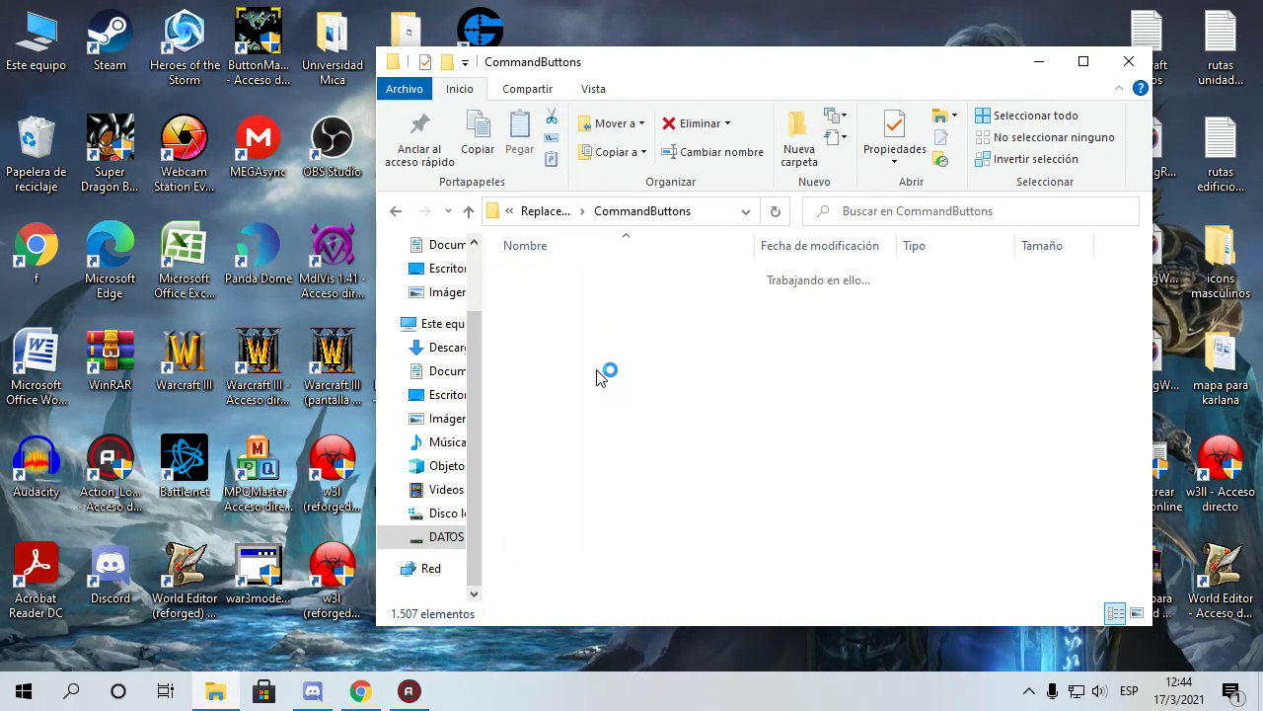
scroll(578, 421, down, 10)
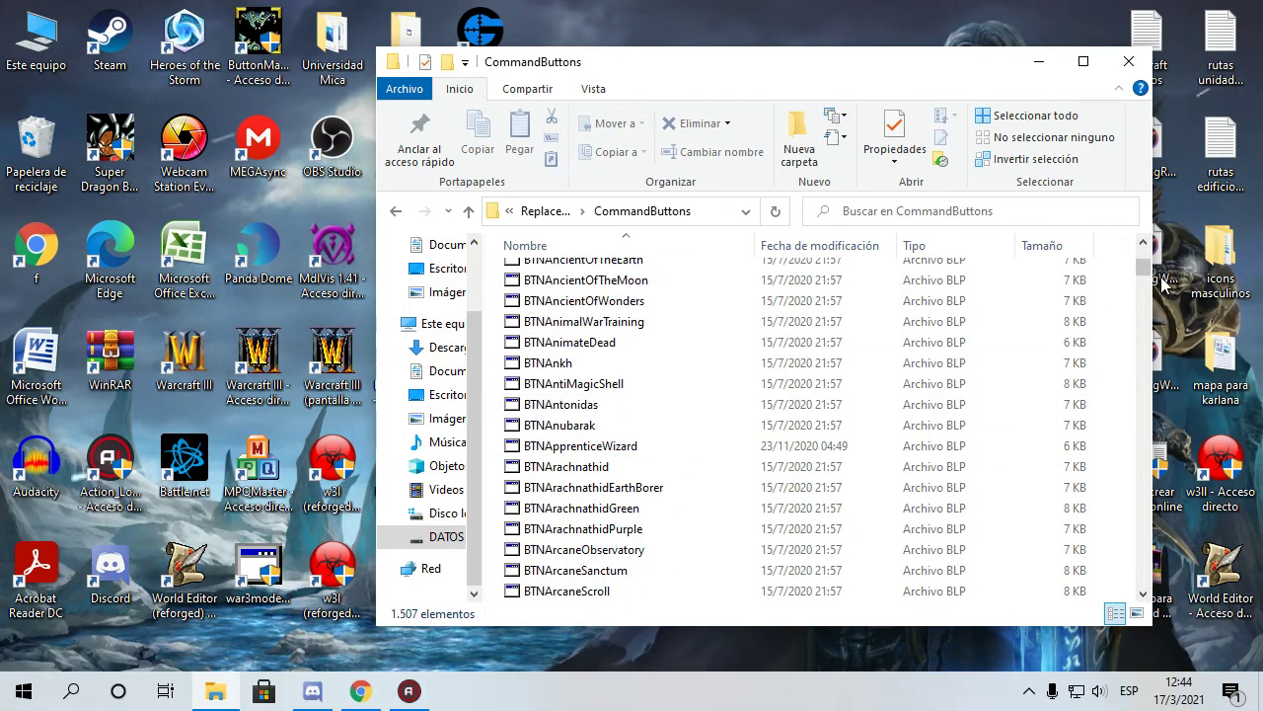
drag(1146, 270, 1108, 614)
Return to ReplaceableTextures, open CommandButtonsDisabled and look through its DISBTN and DISPASBTN icon files.
click(468, 211)
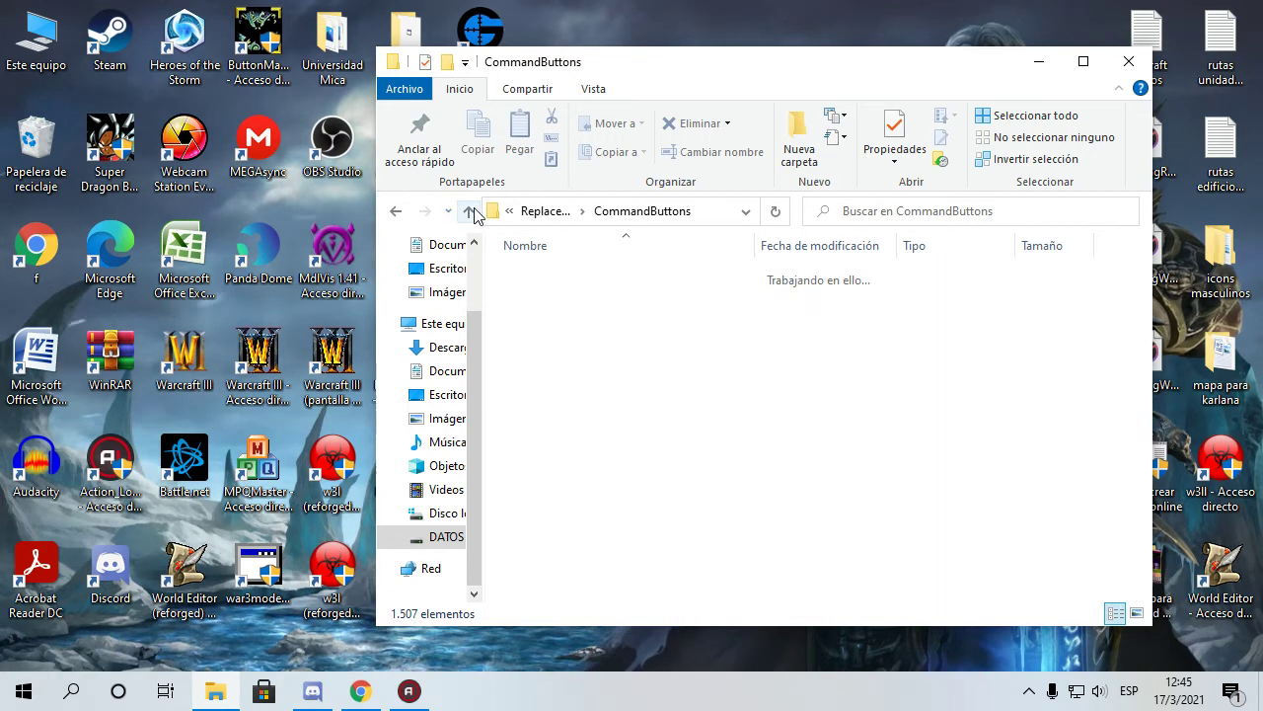
double_click(606, 386)
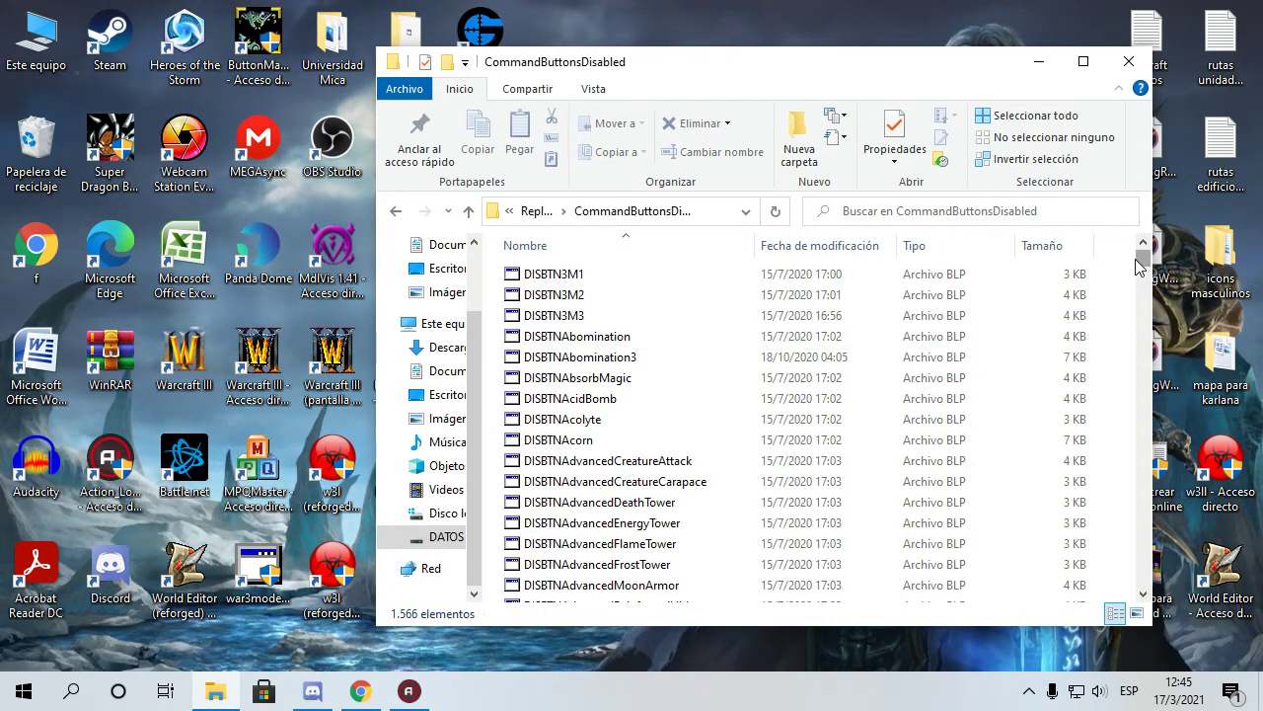
drag(1143, 269, 1076, 619)
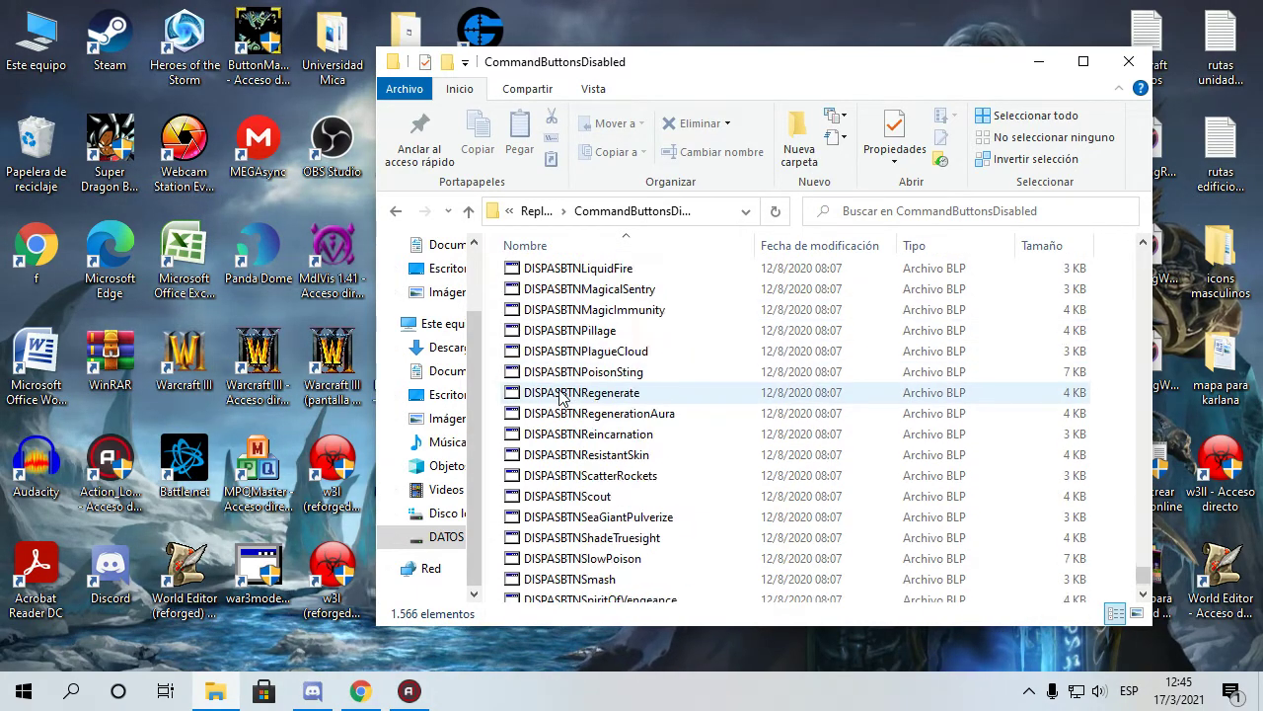
scroll(559, 394, up, 15)
scroll(559, 395, up, 15)
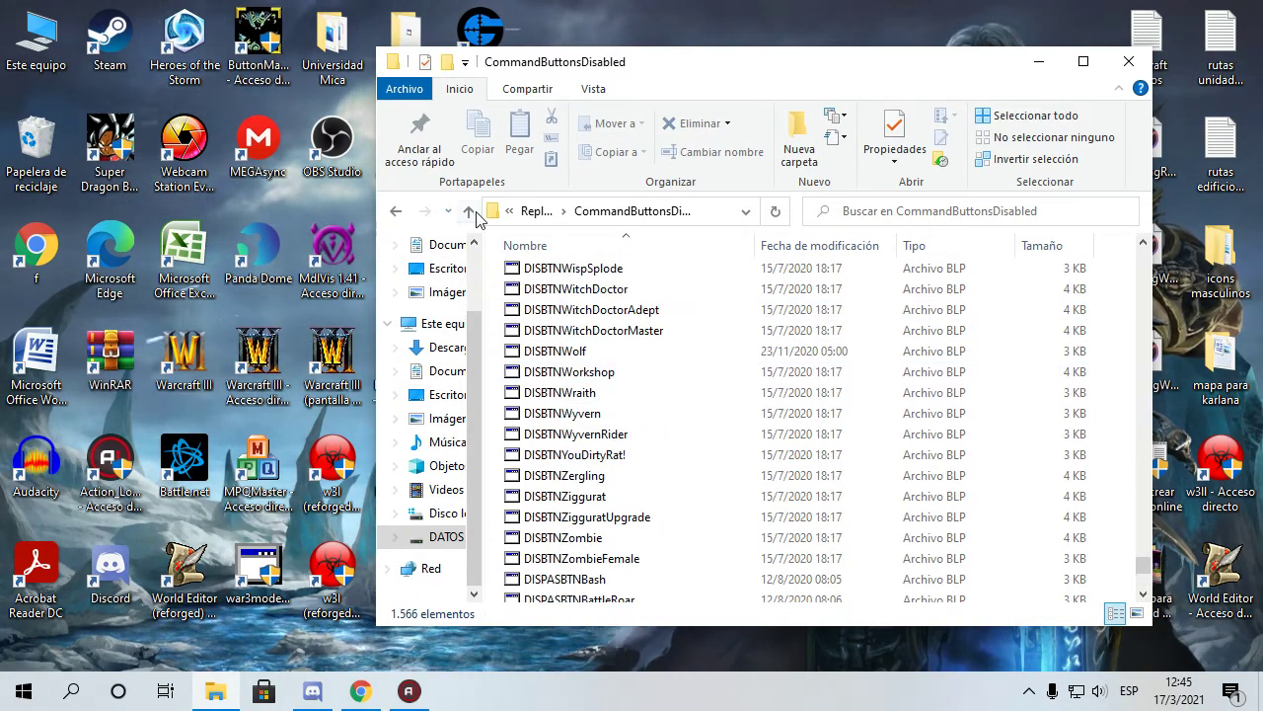
Switch back to the CommandButtons folder and view the last BTN icons in the list.
click(470, 213)
double_click(533, 366)
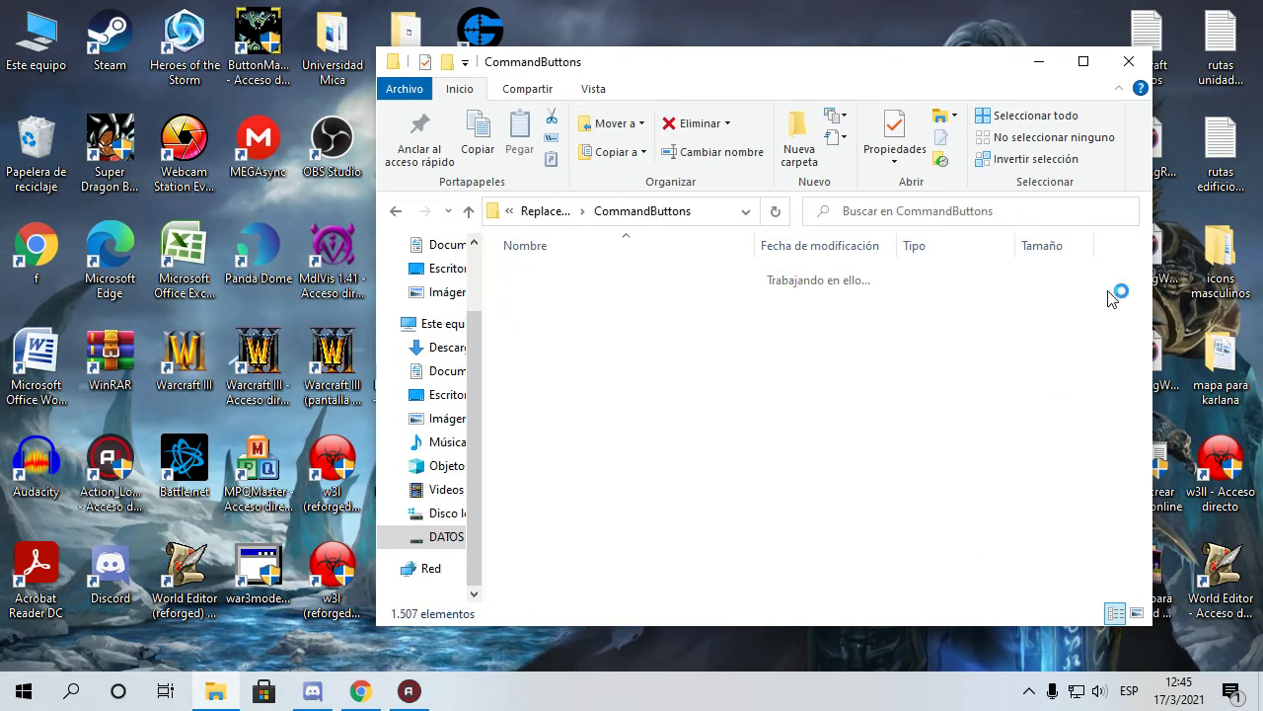
drag(1142, 258, 1082, 627)
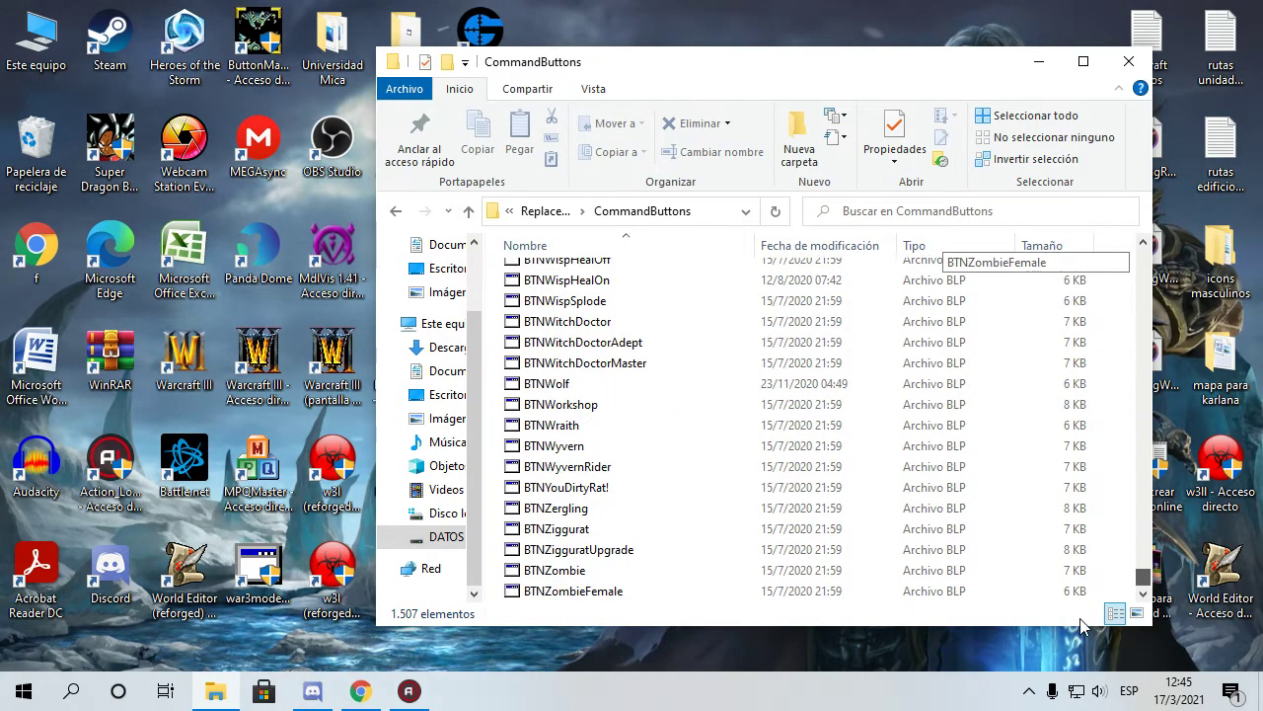
View the tree textures in the barrenstree folder of ReplaceableTextures and return to the Warcraft1.27 folder.
click(470, 211)
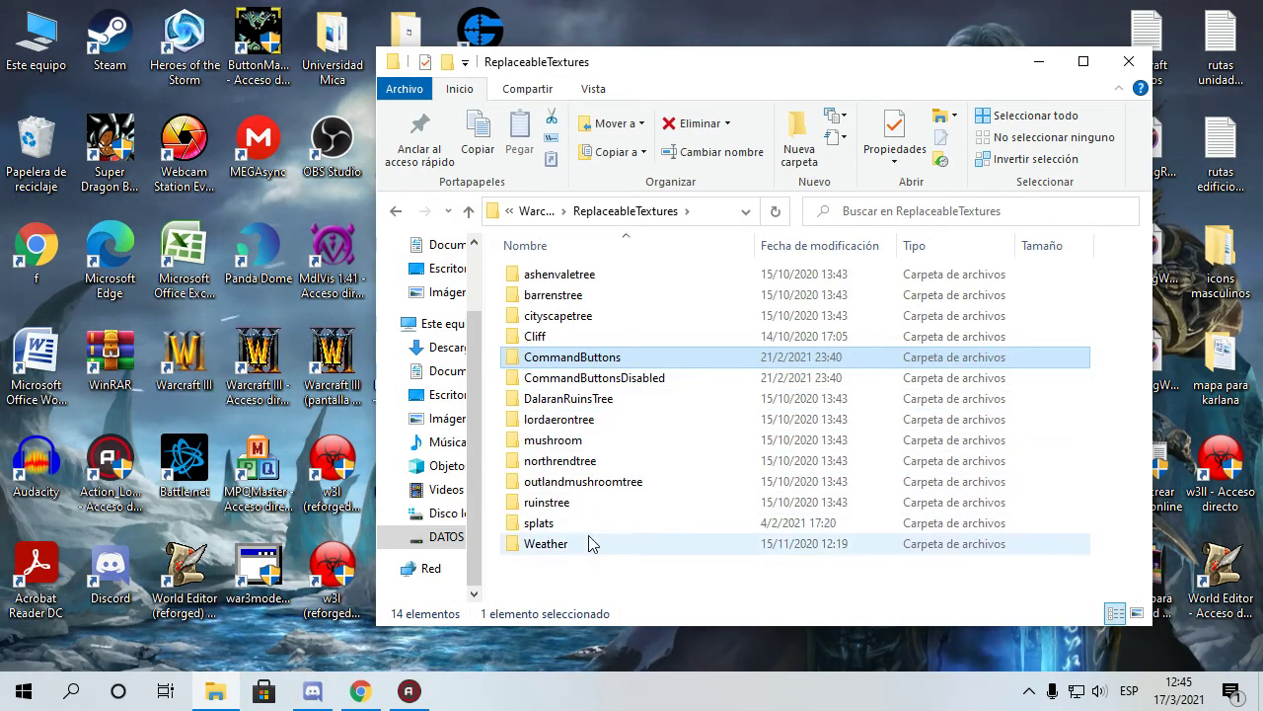
double_click(564, 294)
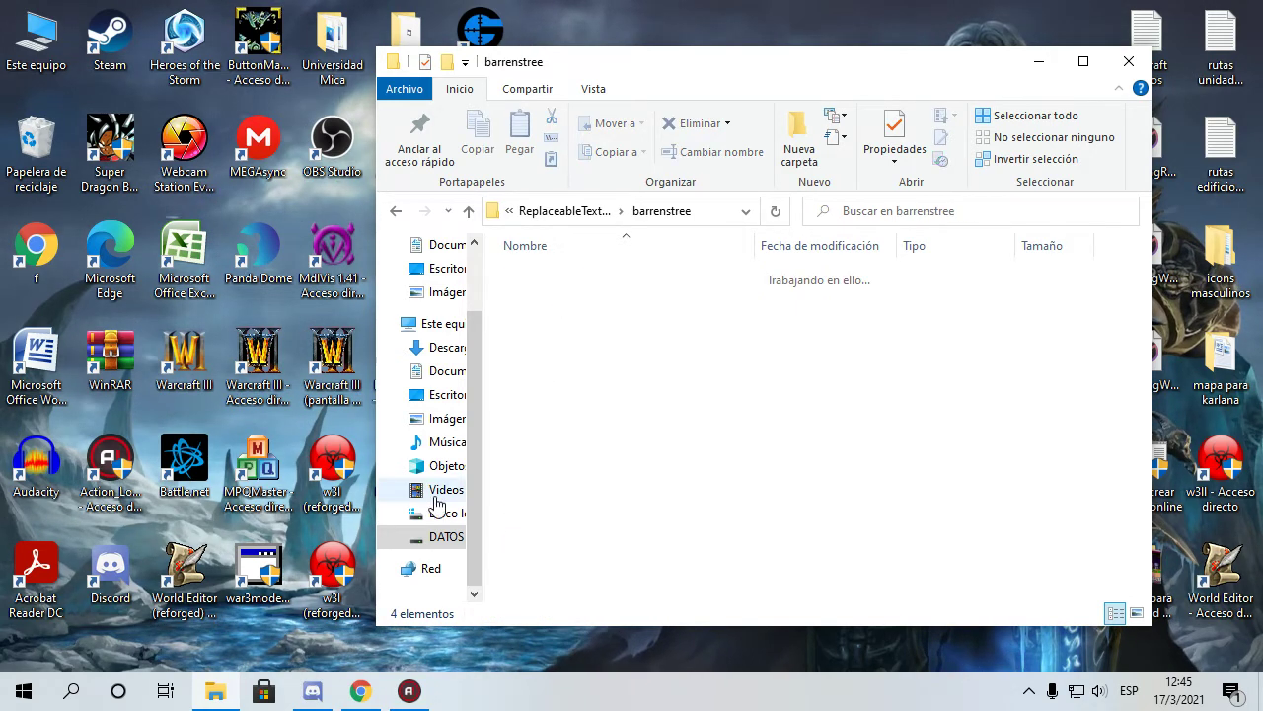
click(493, 223)
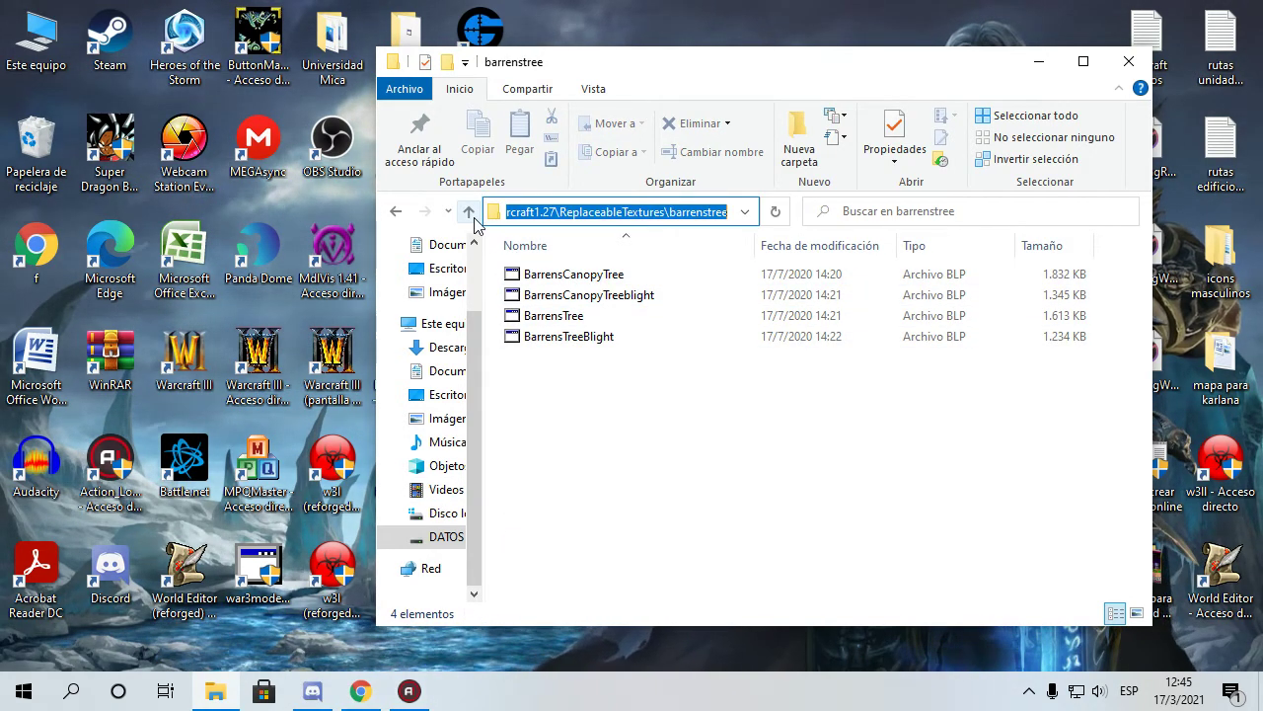
click(472, 215)
click(471, 215)
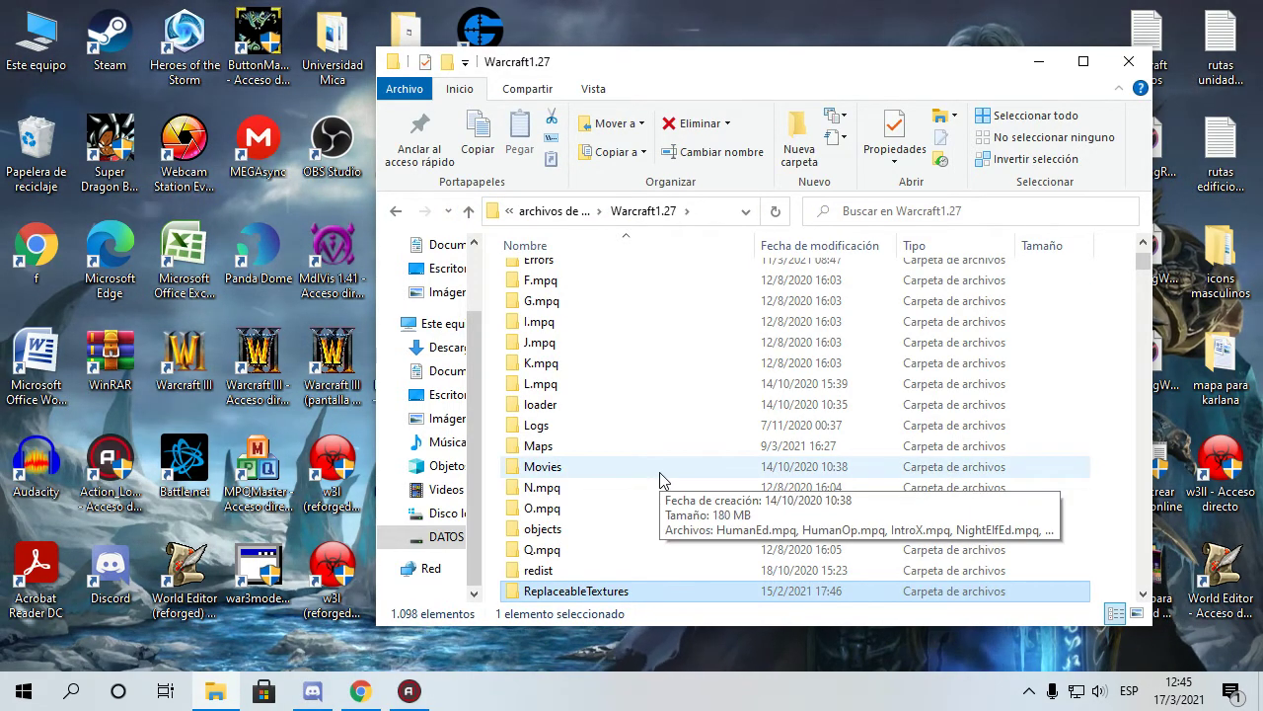
Check the Movies entry, open the Maps folder, view its Campaign subfolder and return to Maps.
double_click(569, 464)
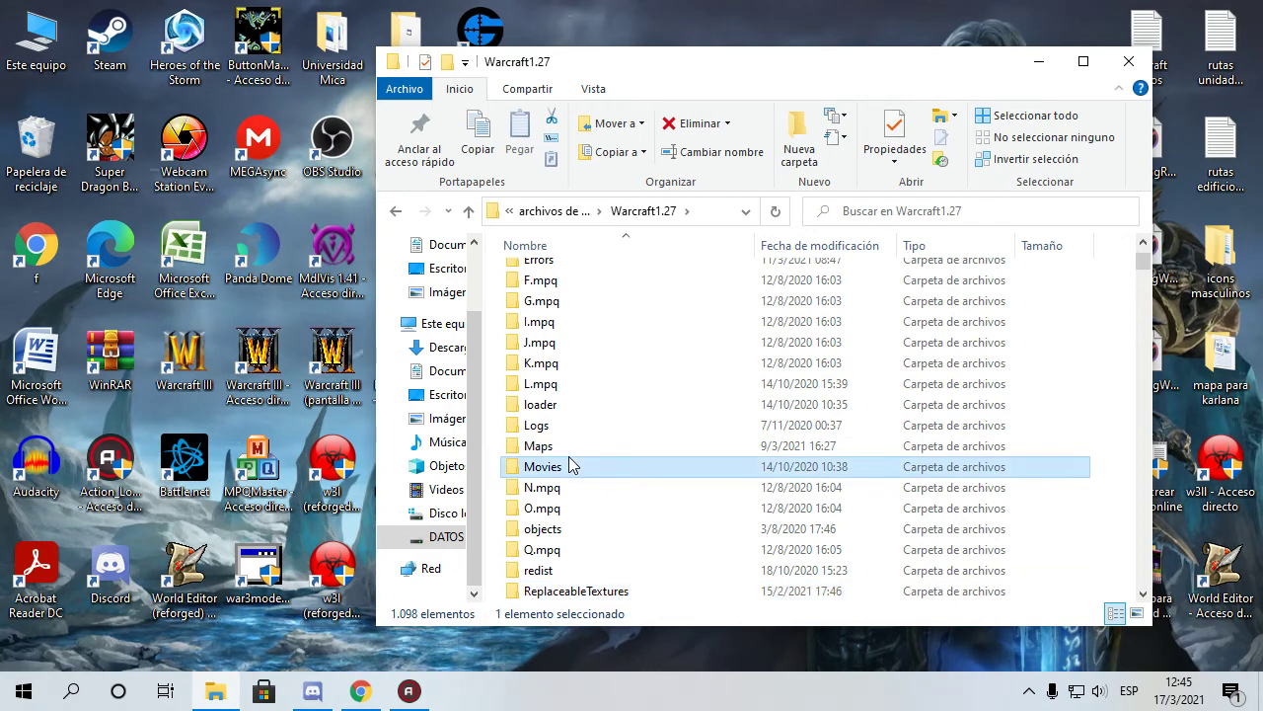
click(469, 211)
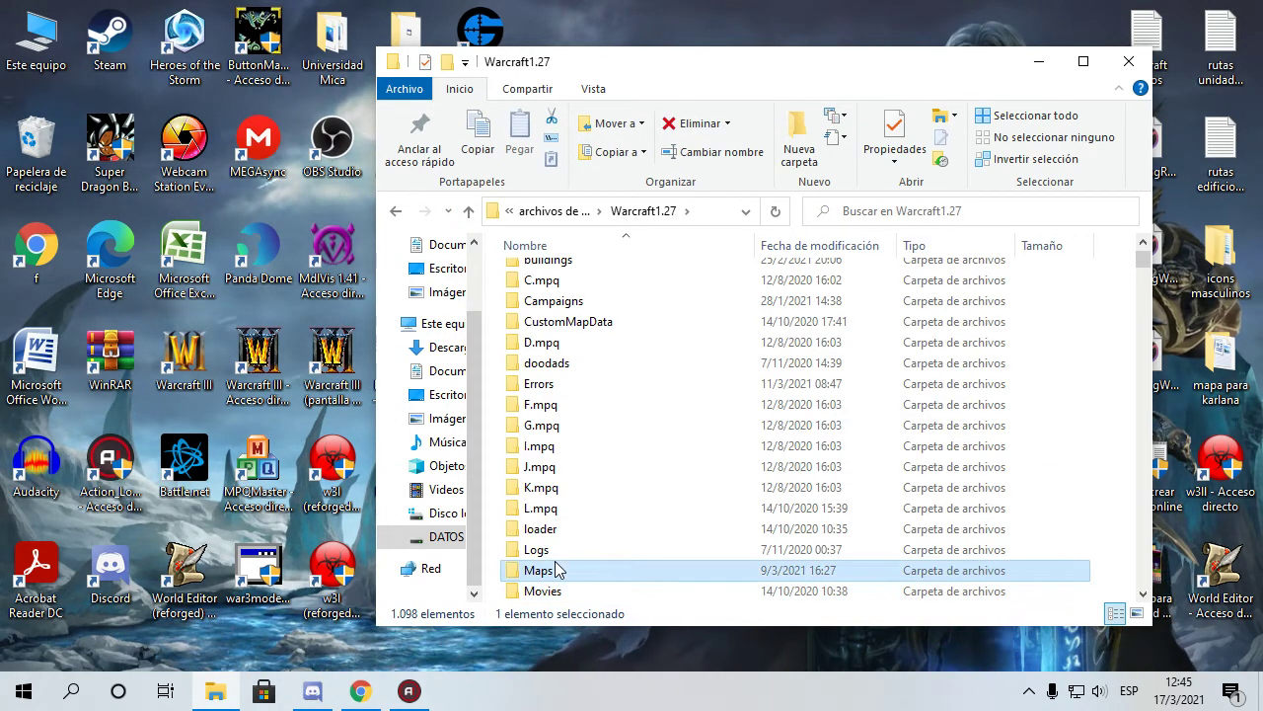
double_click(557, 569)
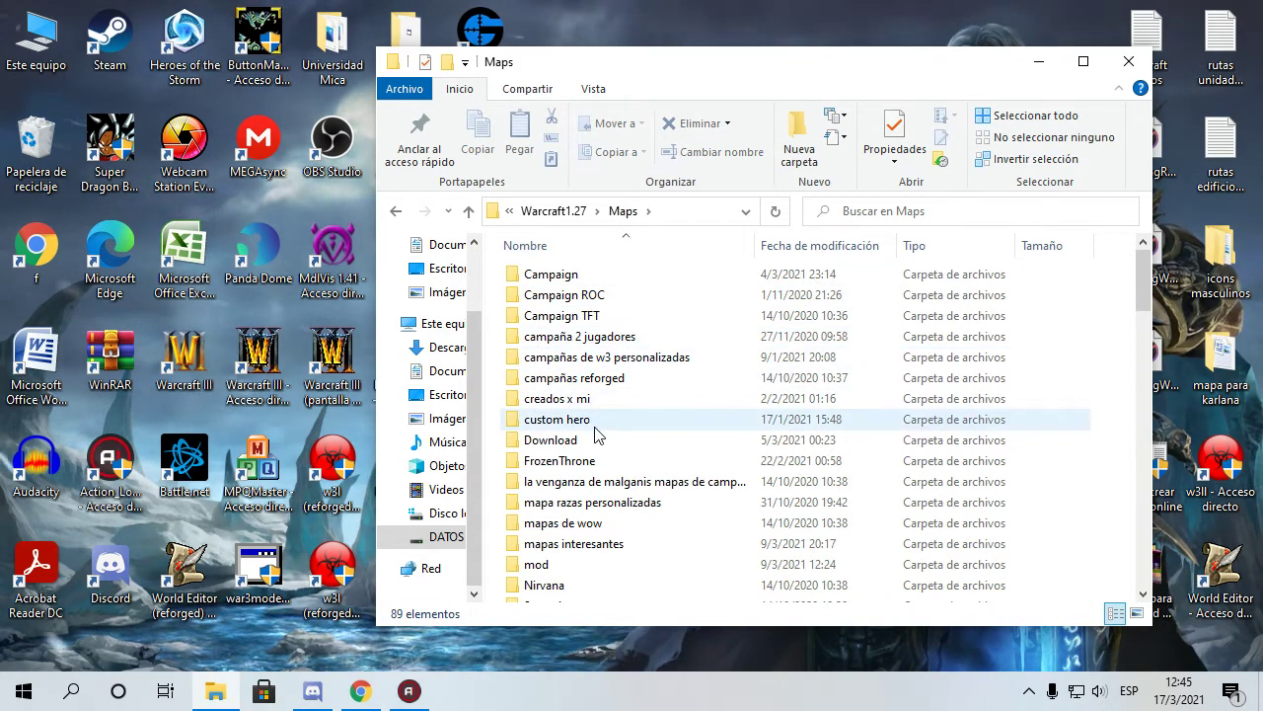
click(573, 277)
double_click(572, 278)
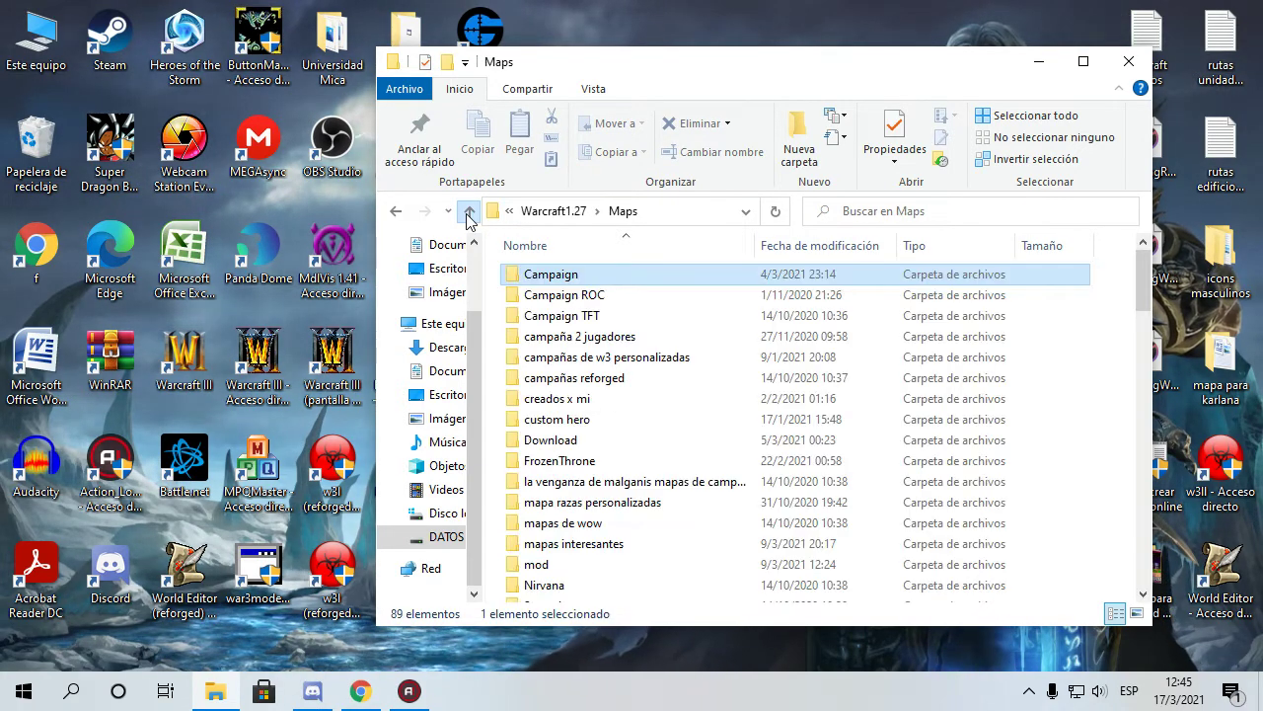
View the campaign map files in the Campaign subfolder of FrozenThrone and return to Maps.
double_click(593, 461)
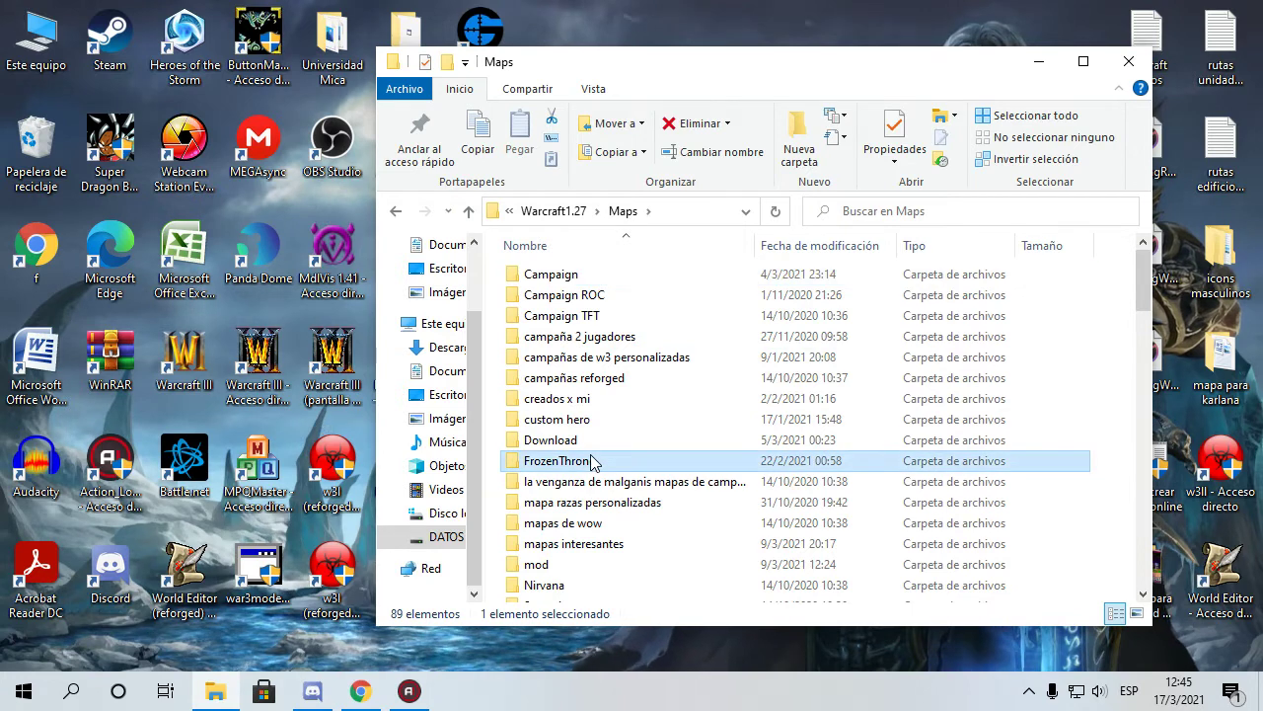
double_click(545, 276)
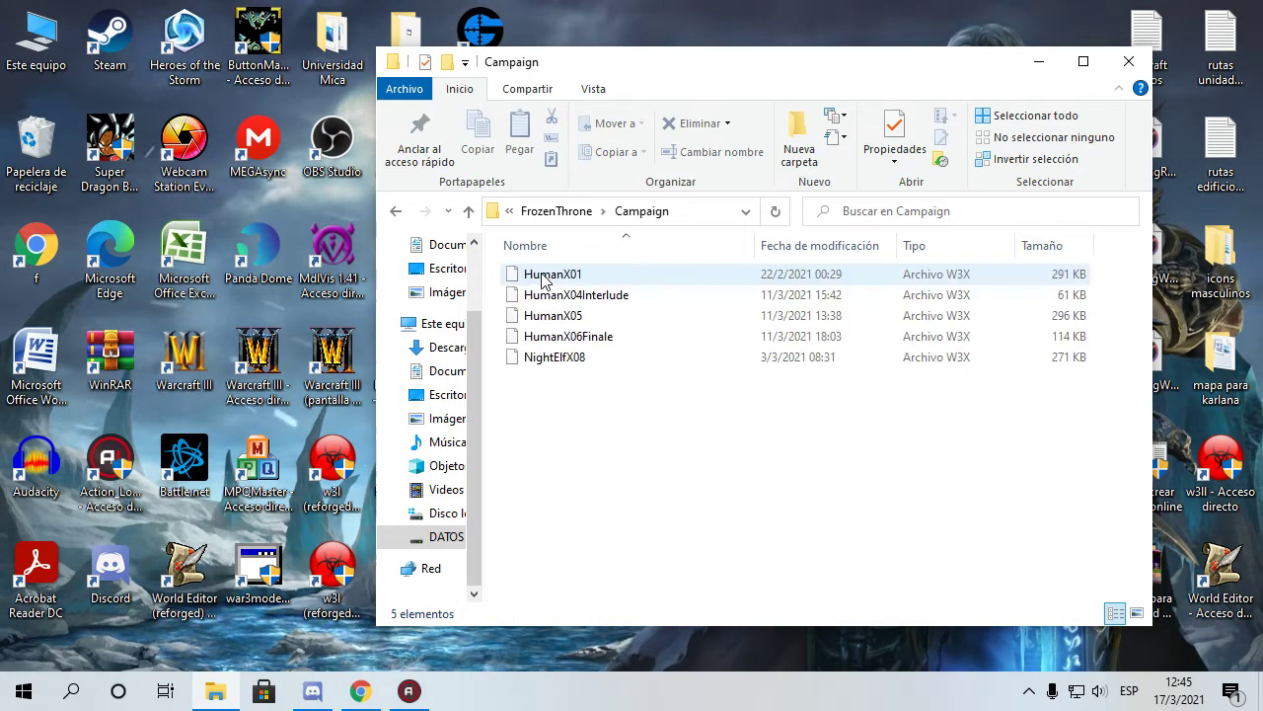
click(469, 211)
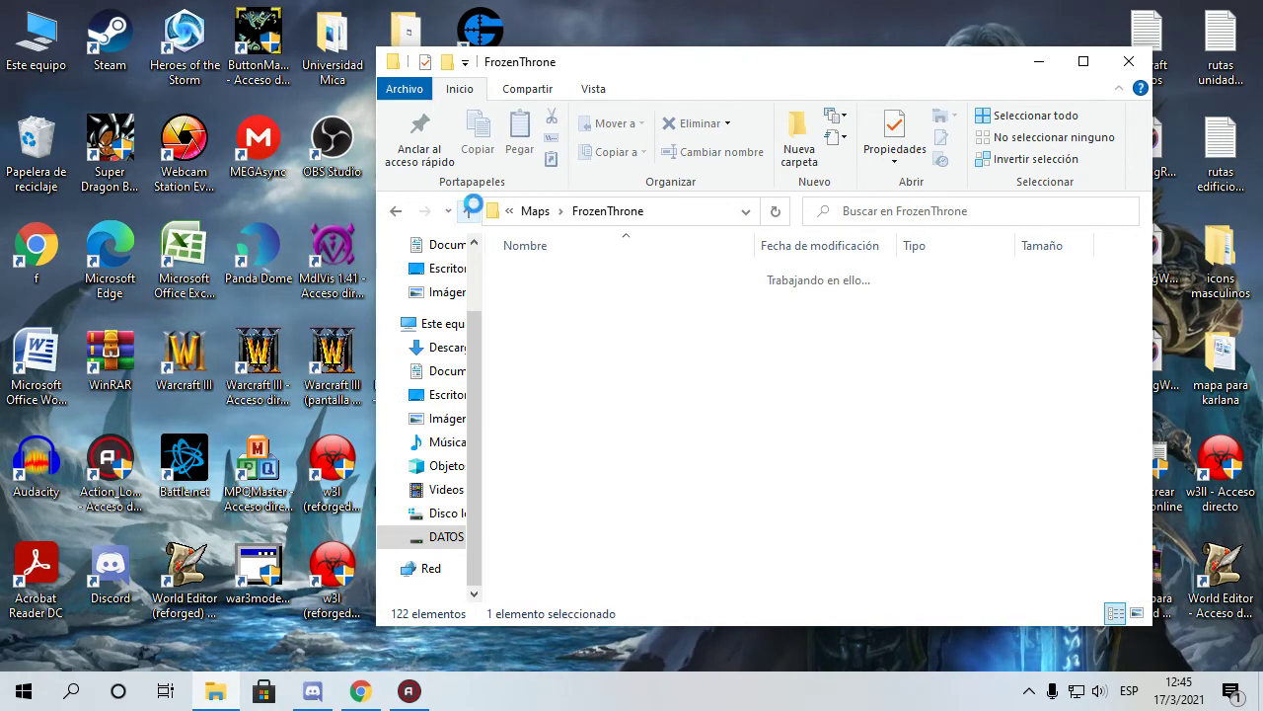
click(470, 211)
View the map files in the Nirvana folder and return to Maps.
scroll(688, 375, down, 5)
scroll(688, 375, up, 2)
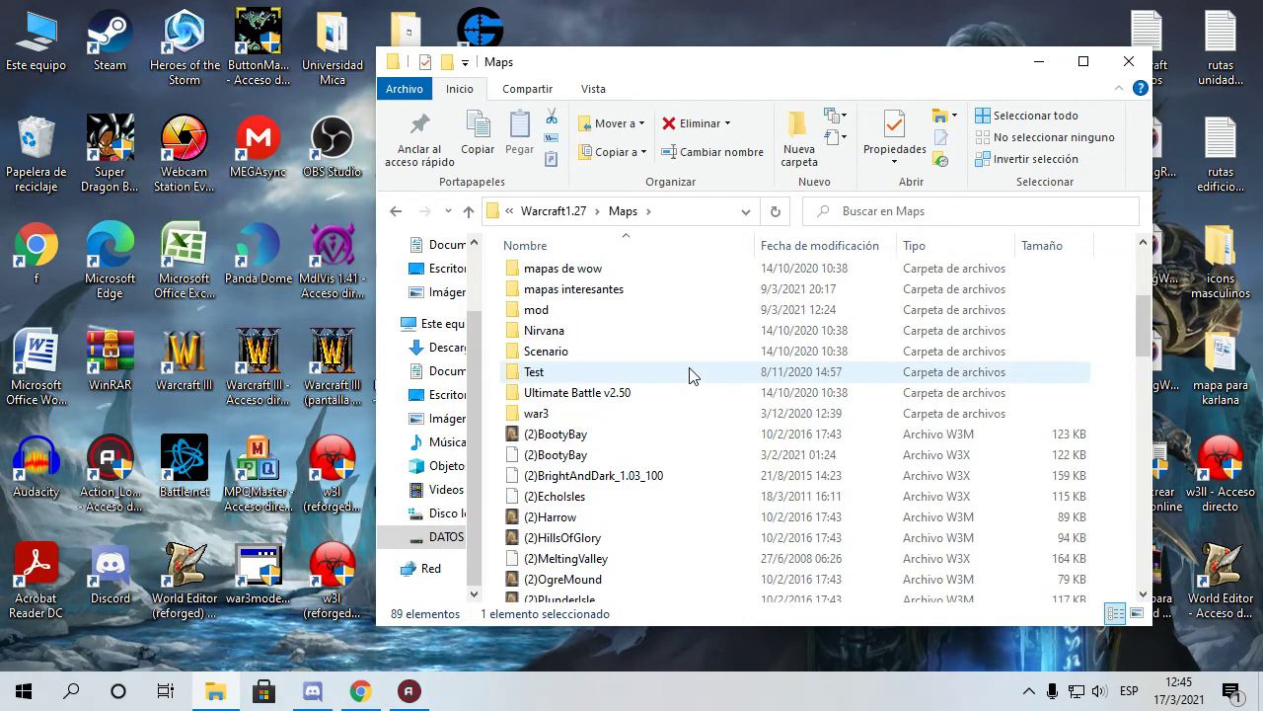
scroll(688, 375, up, 1)
click(634, 394)
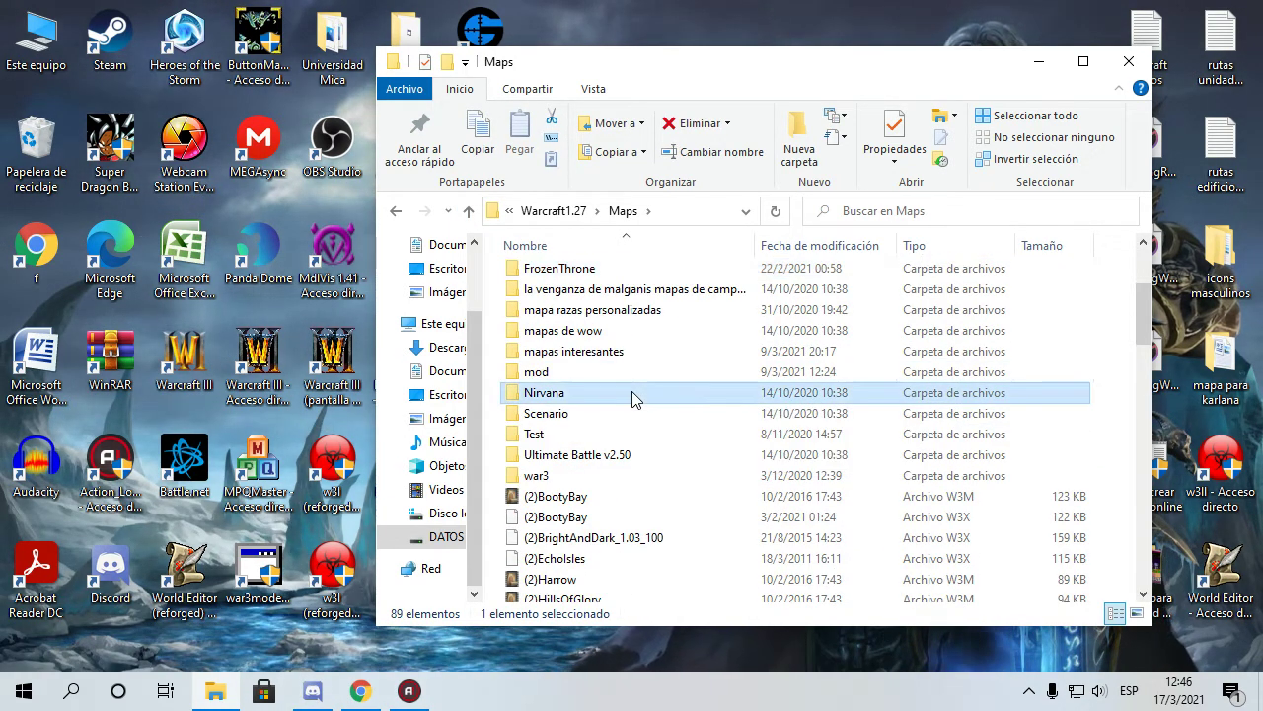
double_click(614, 393)
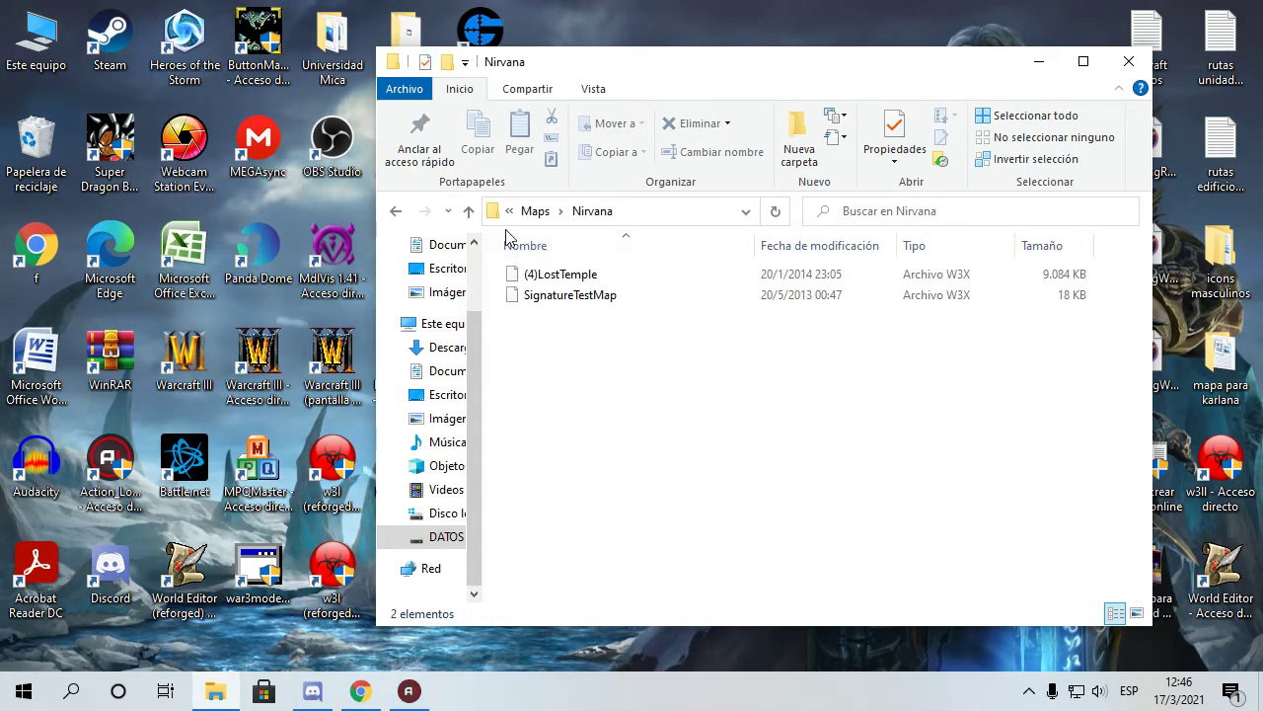
click(470, 213)
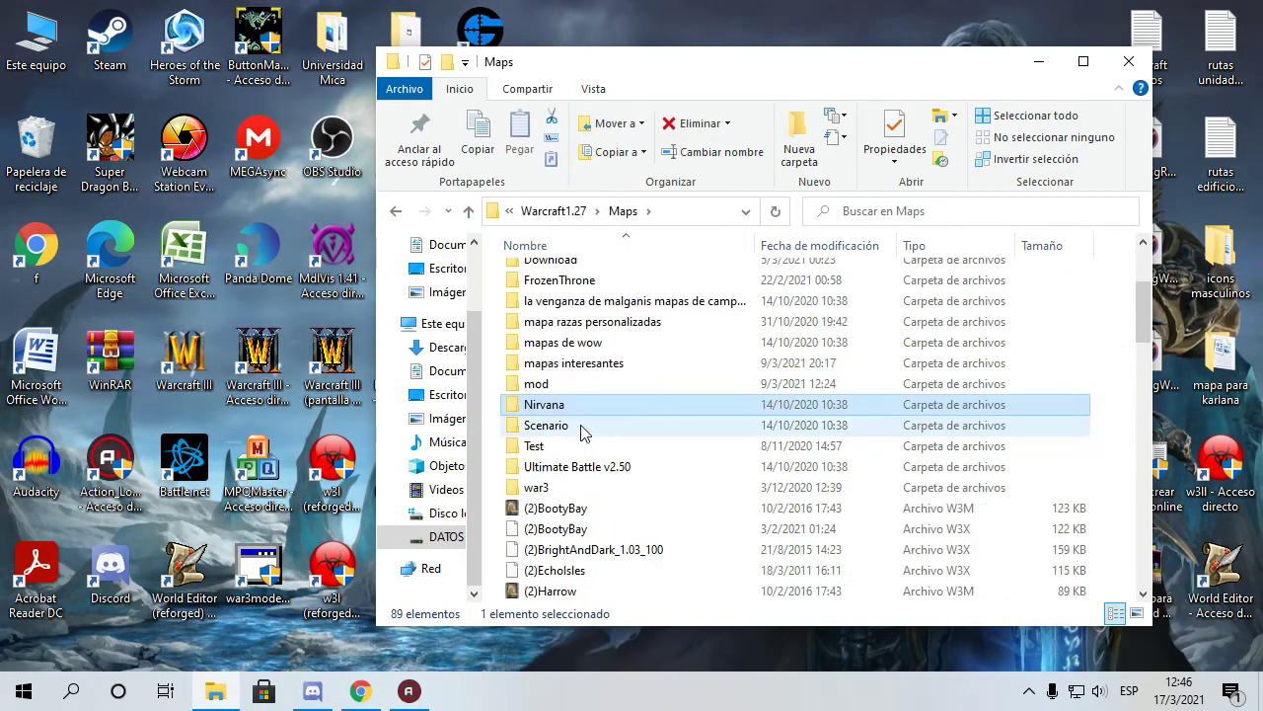
Look through the subfolders and the W3M and W3X map files in the Maps folder down to the end.
scroll(583, 433, down, 2)
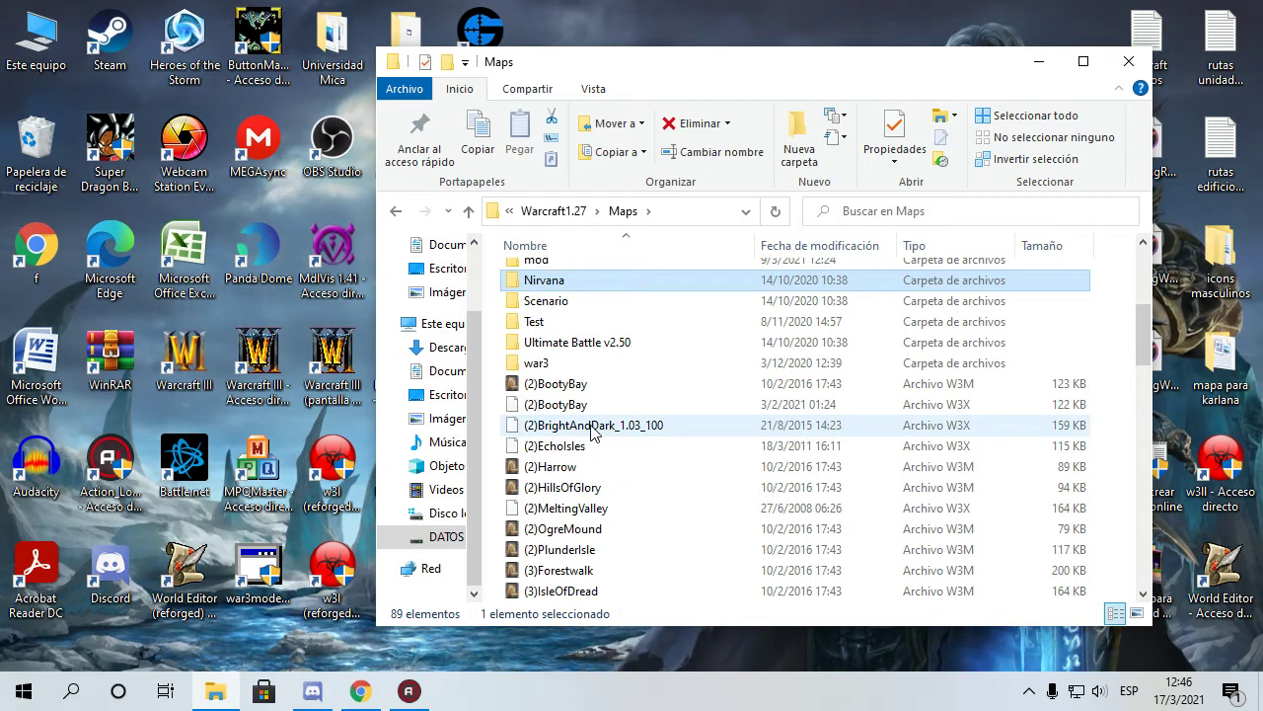
scroll(594, 433, down, 1)
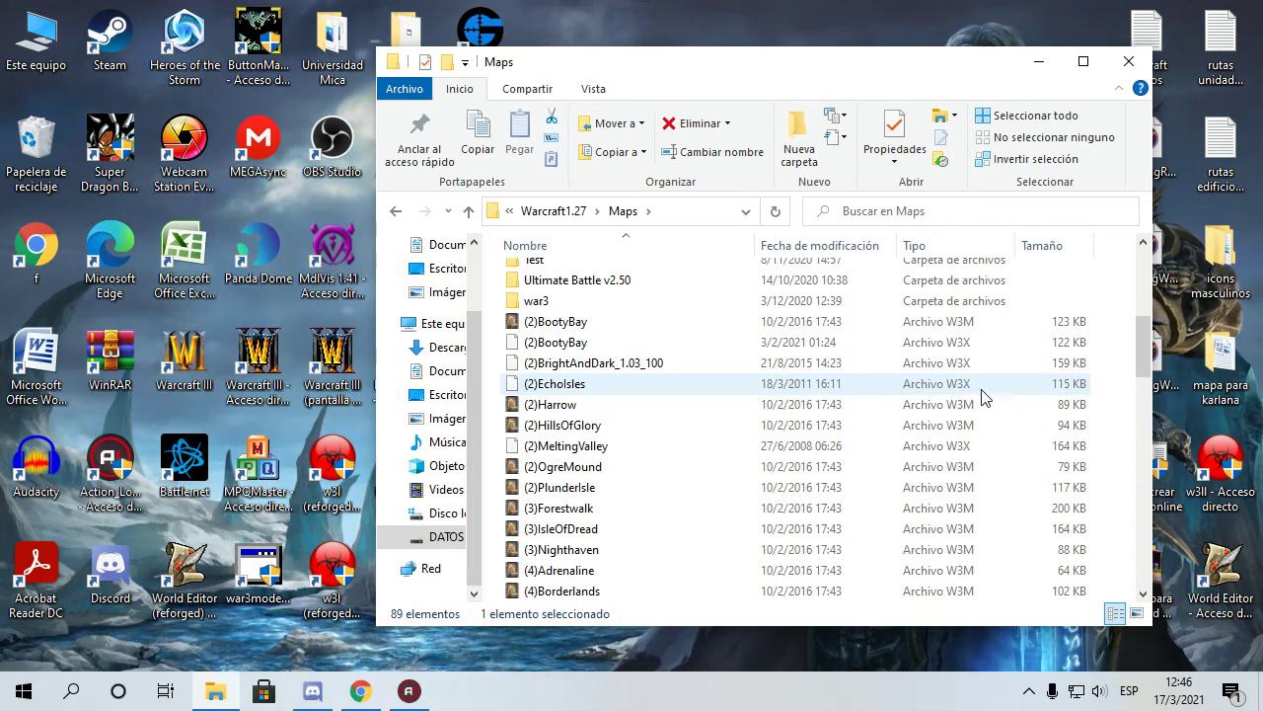
scroll(632, 393, up, 5)
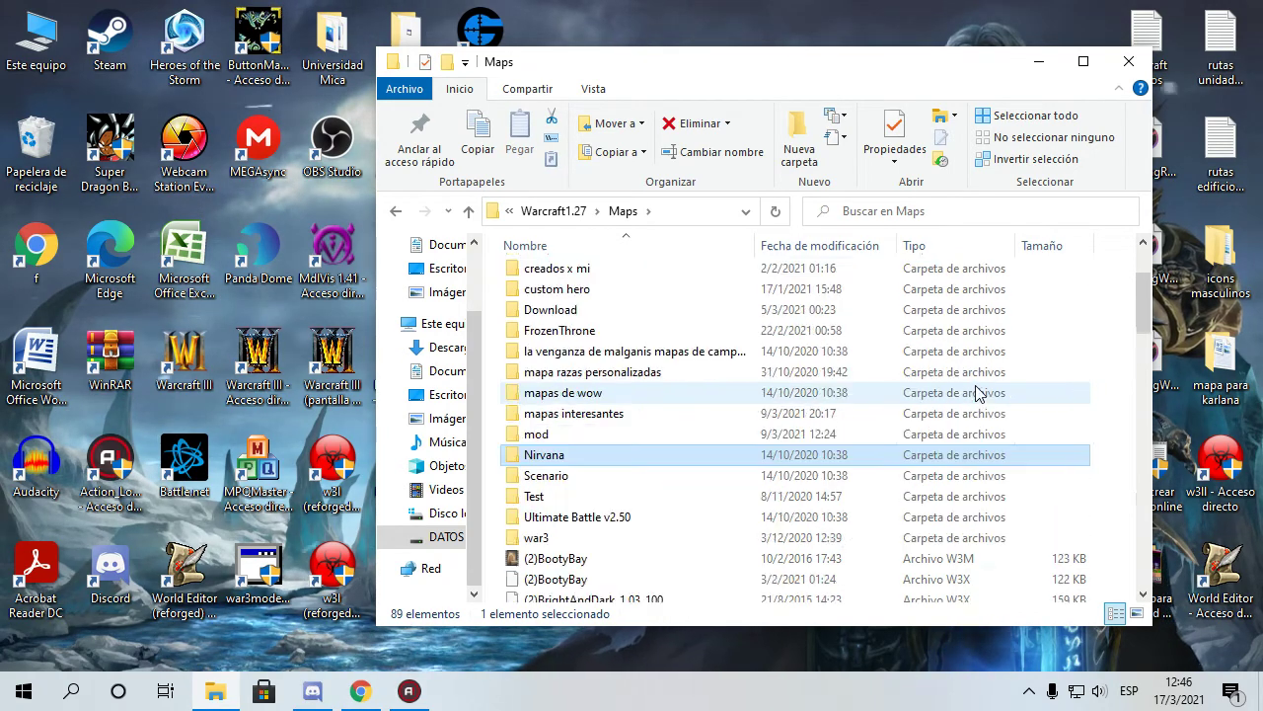
scroll(620, 395, down, 3)
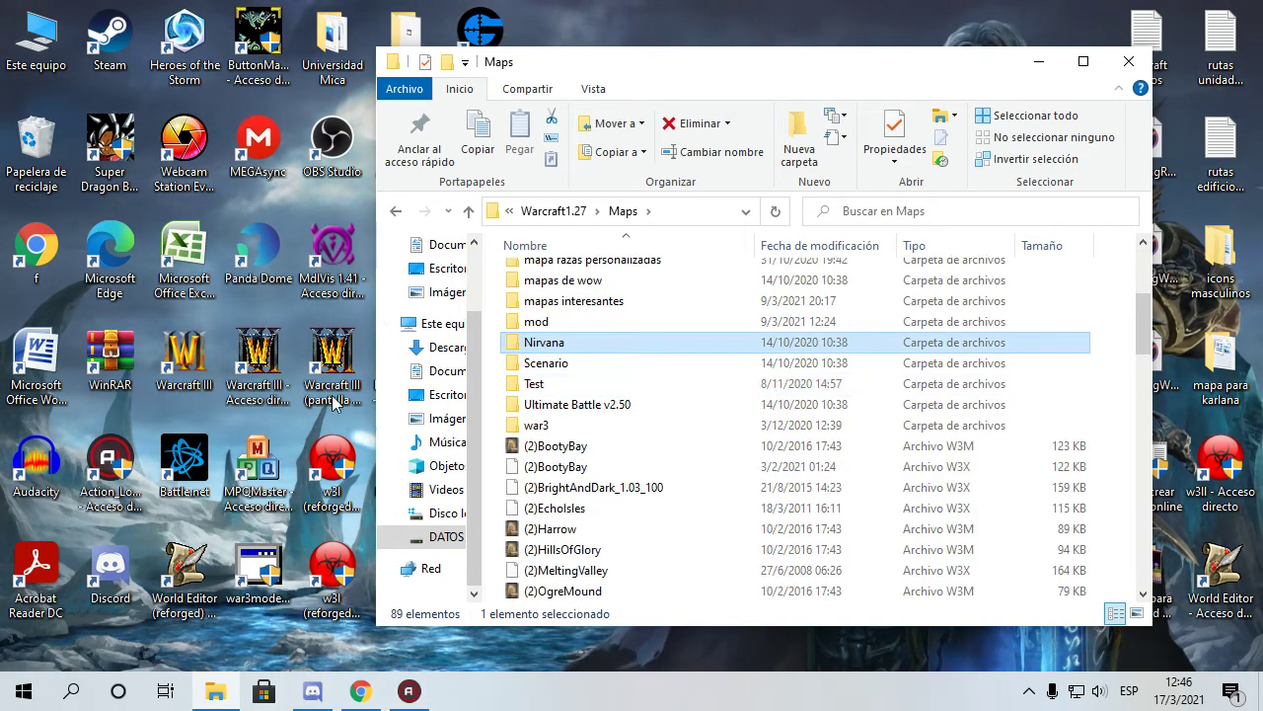
scroll(696, 453, down, 5)
scroll(697, 452, down, 12)
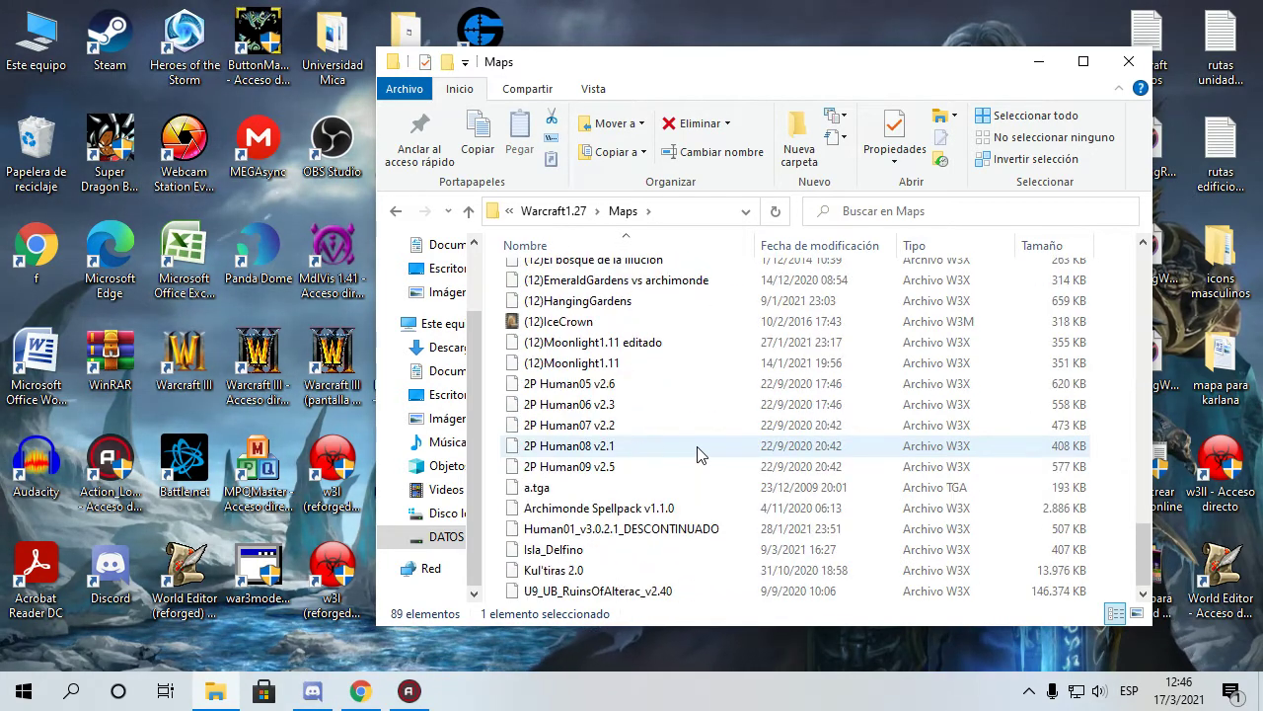
scroll(697, 452, up, 6)
Return to the Warcraft1.27 folder and look through its folder list down to the first model files.
click(472, 212)
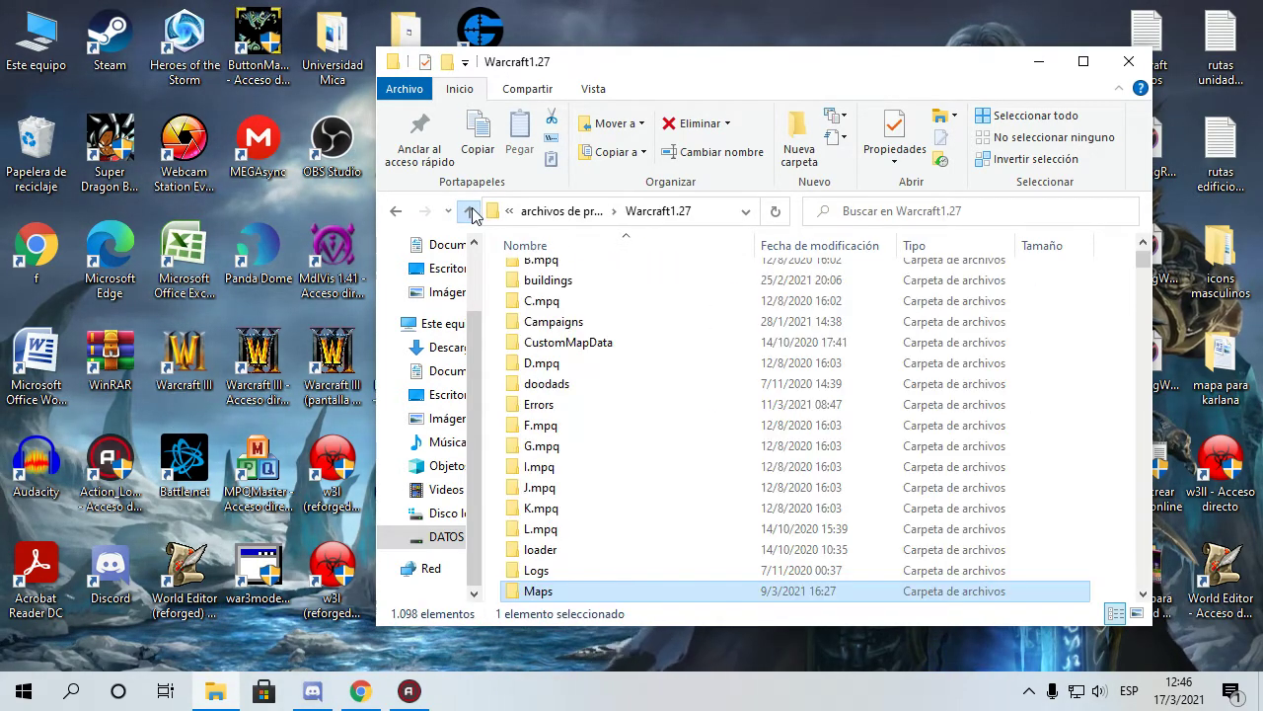
scroll(813, 475, up, 2)
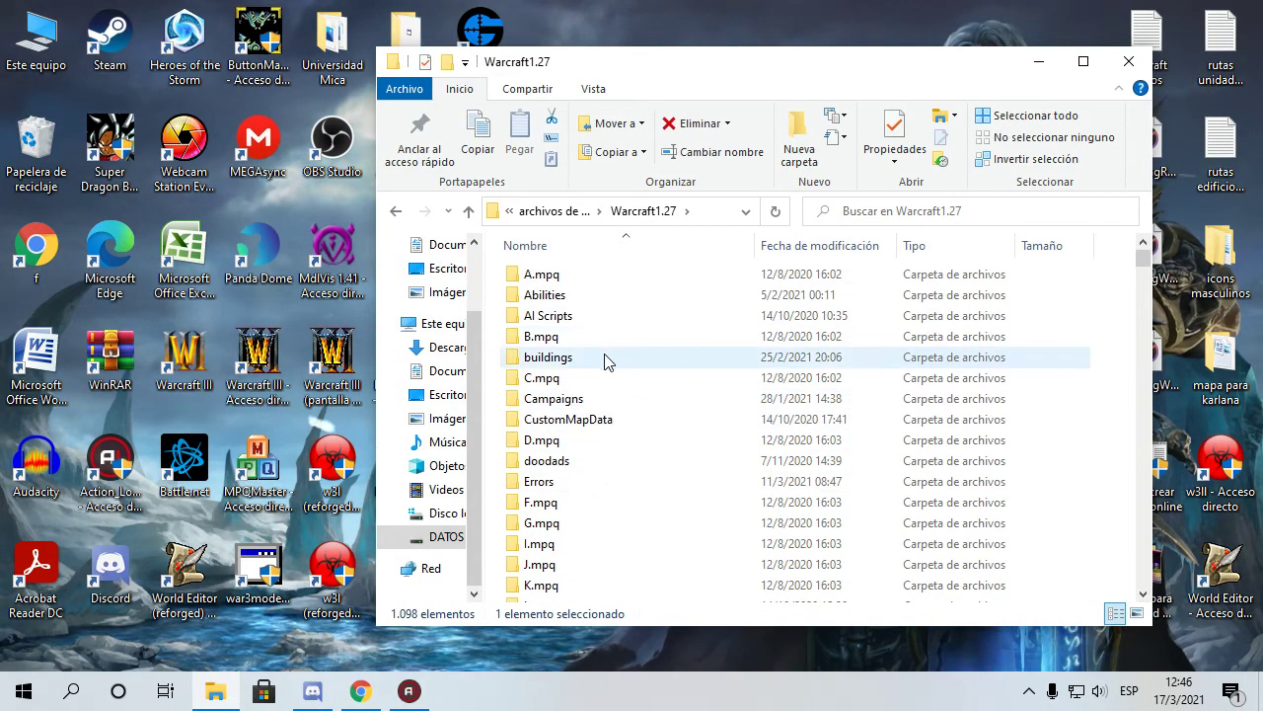
scroll(730, 411, down, 1)
scroll(730, 412, down, 6)
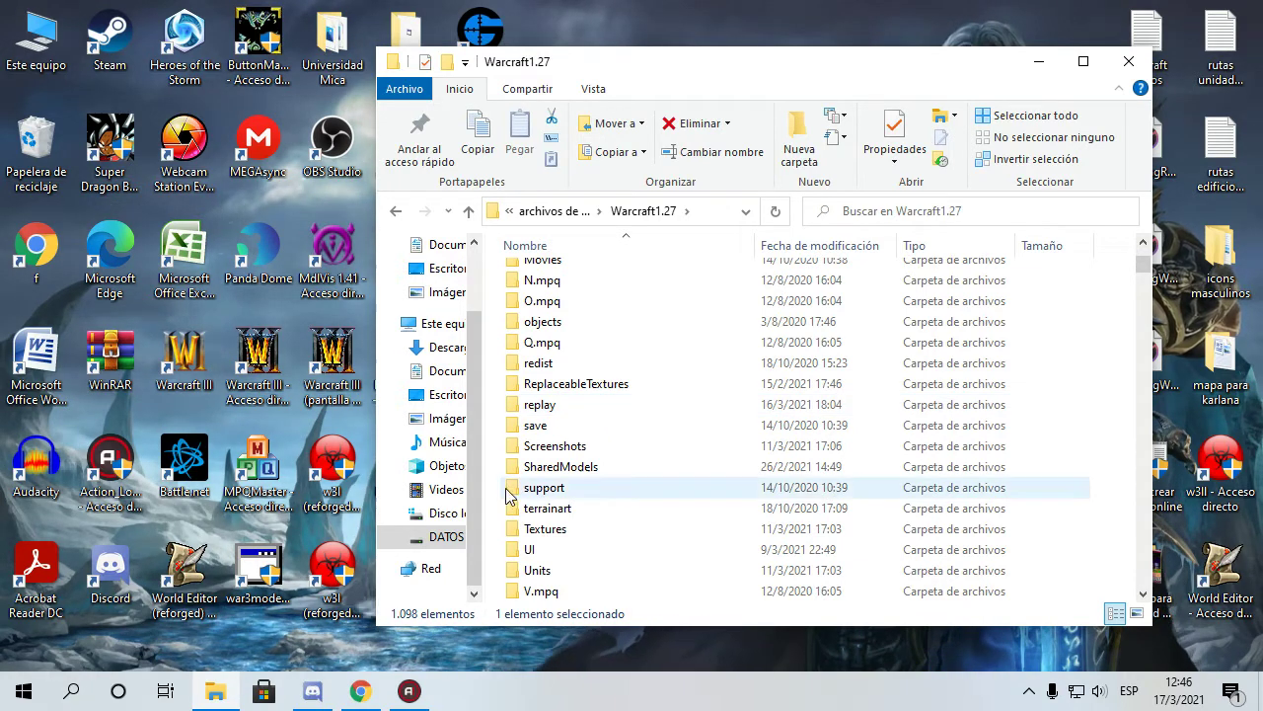
scroll(538, 483, down, 3)
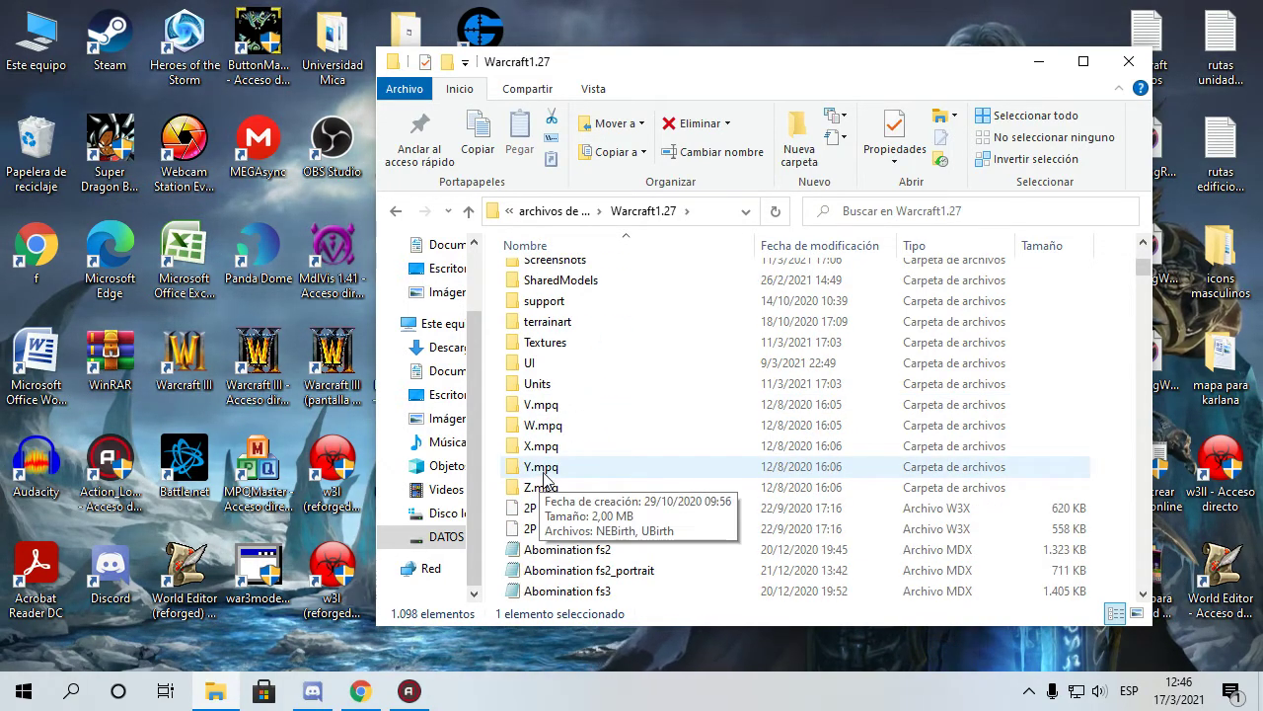
Launch World Editor (reforged) from the desktop, place a Jugador 1 (Rojo) Campesino on the untitled map and inspect its model up close.
click(1039, 65)
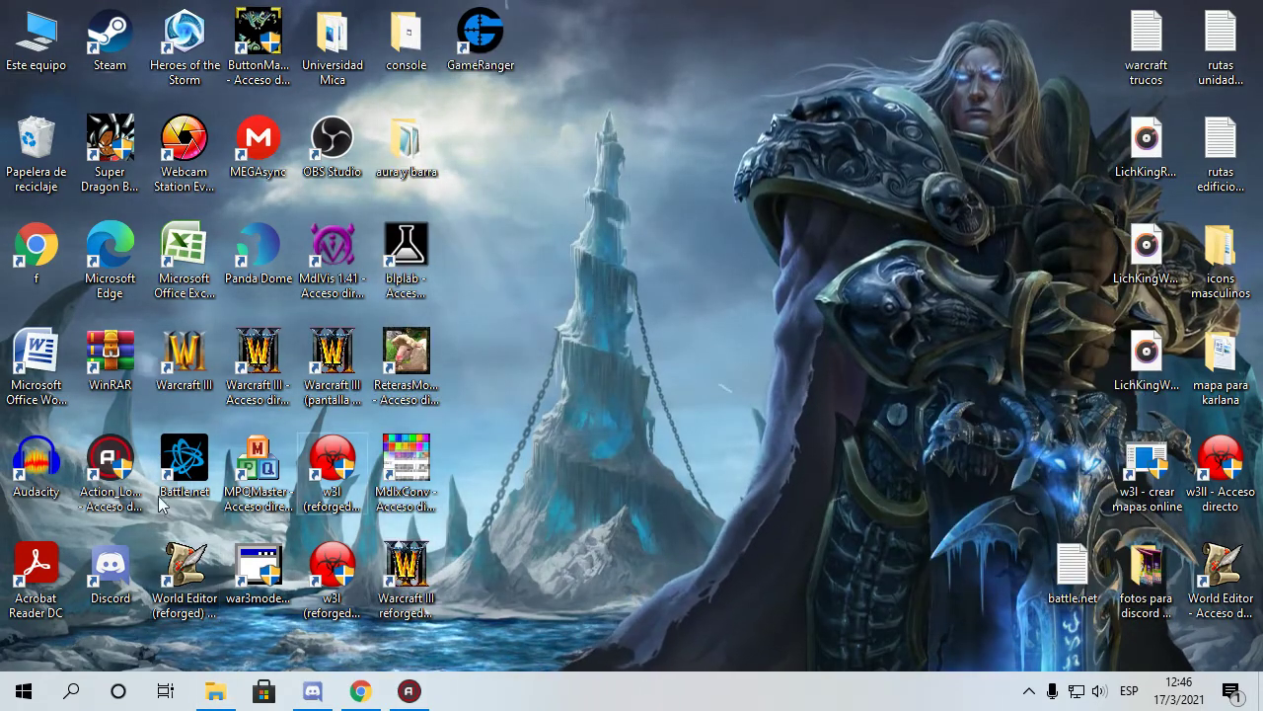
double_click(178, 590)
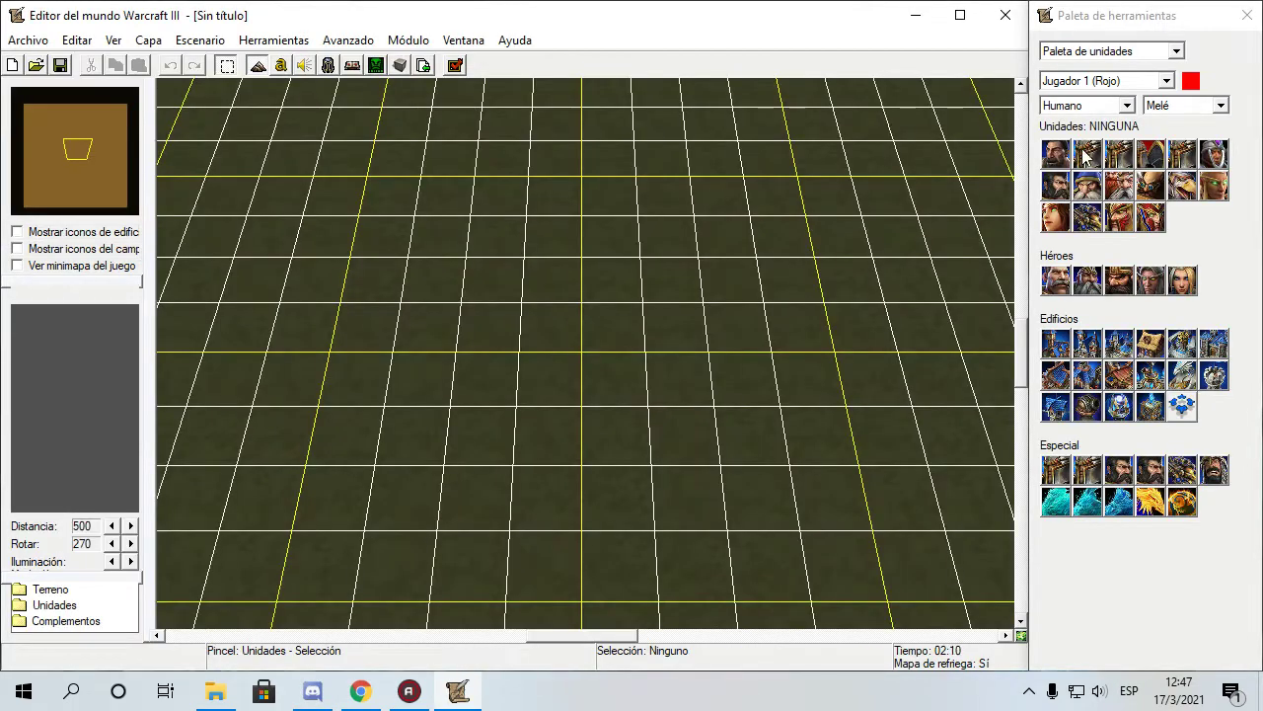
click(1056, 155)
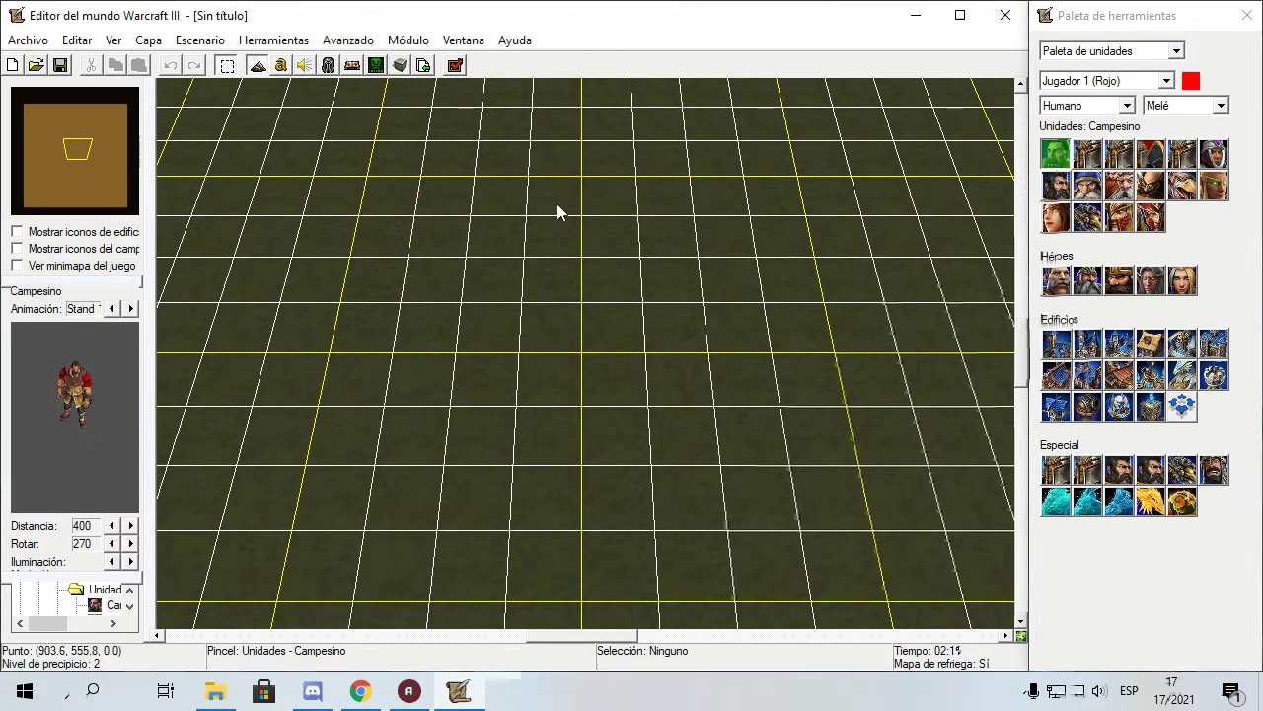
click(511, 422)
scroll(494, 355, up, 5)
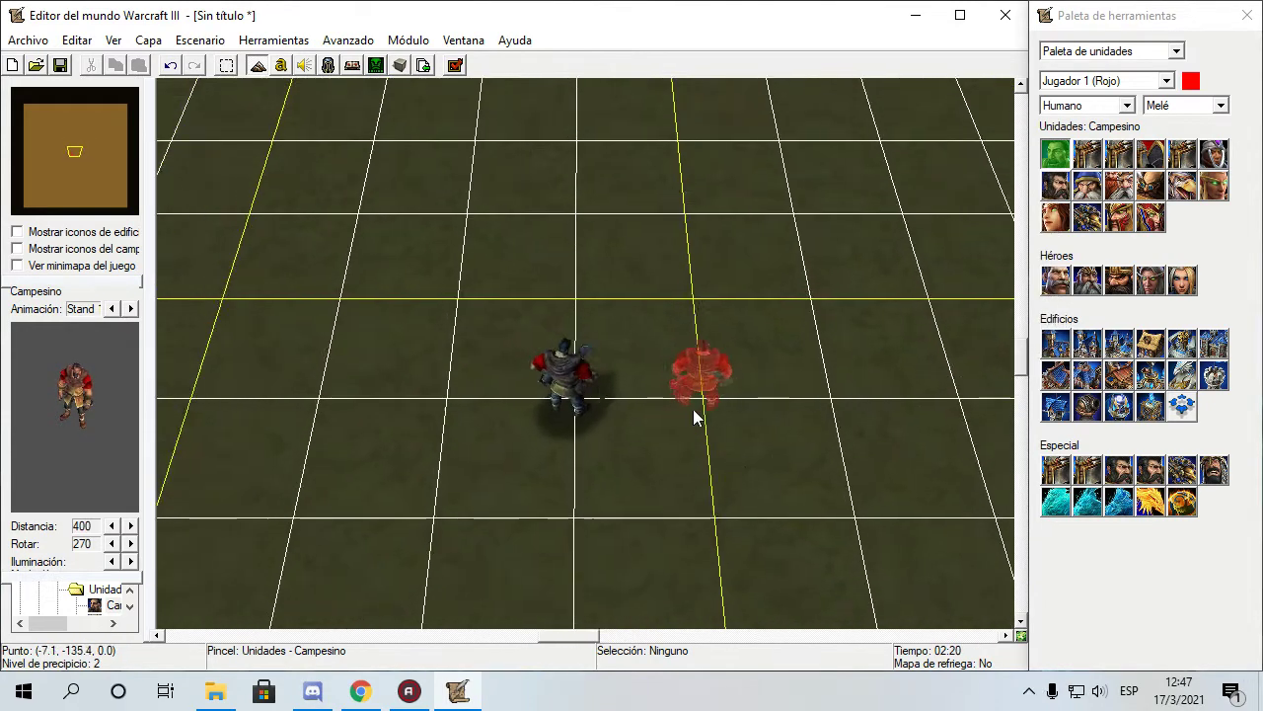
click(568, 462)
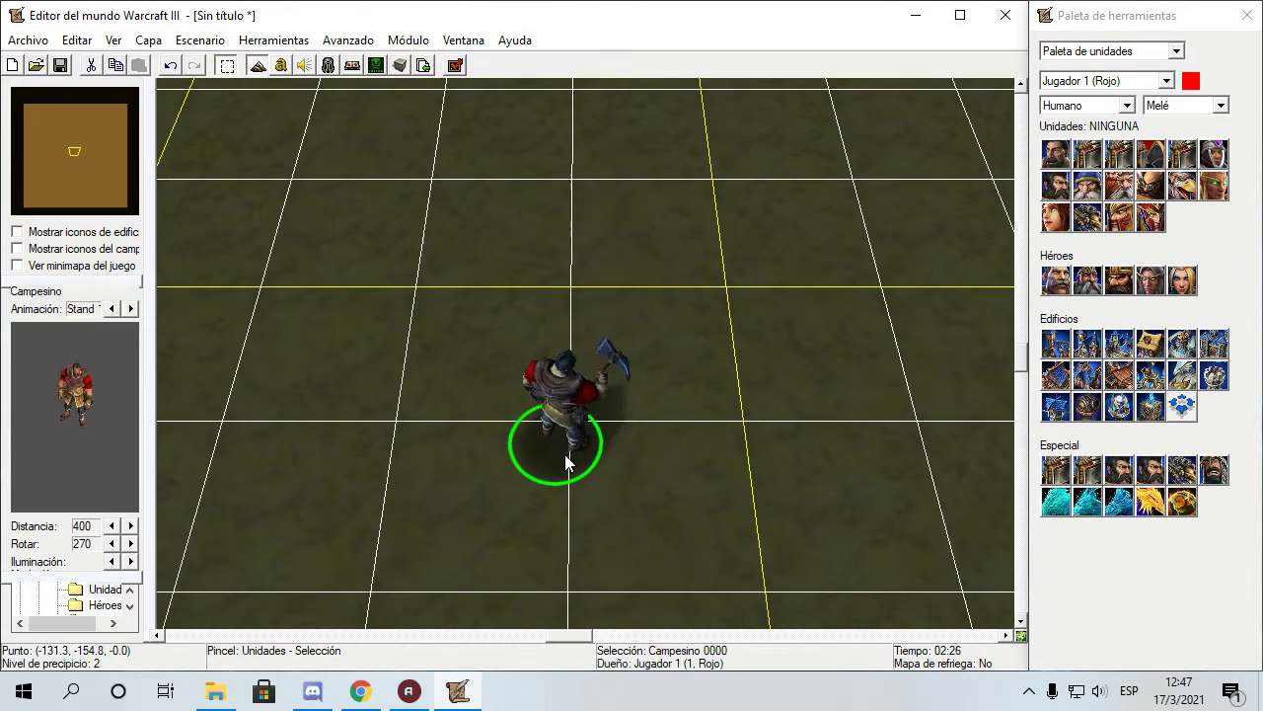
scroll(568, 530, up, 4)
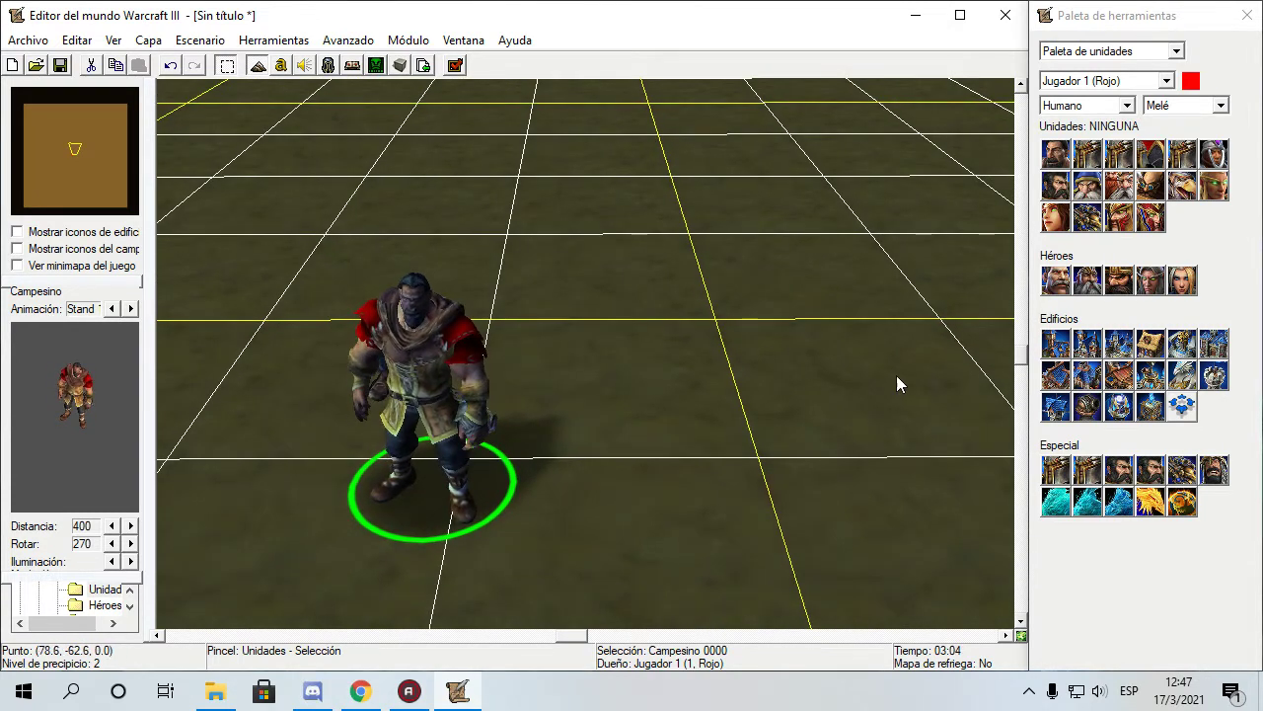
Place a Paladín hero beside the Campesino, inspect its model up close and return to selection mode.
click(1063, 278)
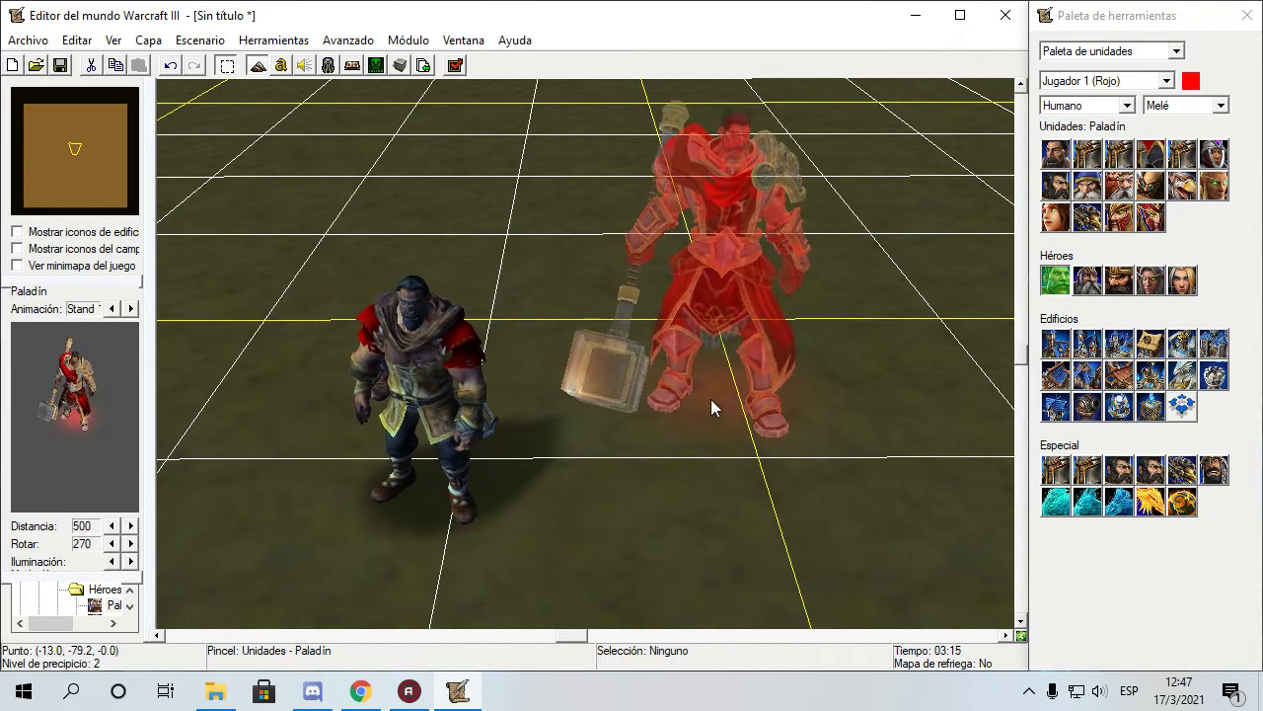
click(710, 409)
scroll(710, 409, up, 2)
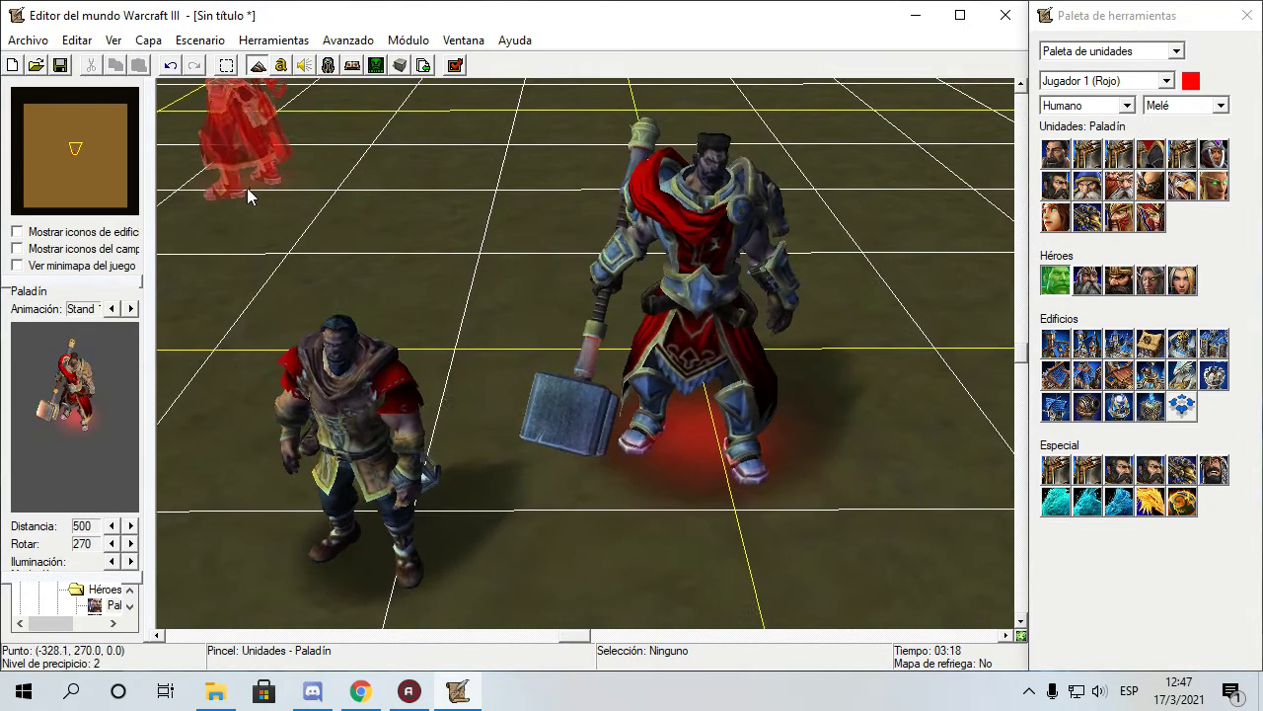
key(Right)
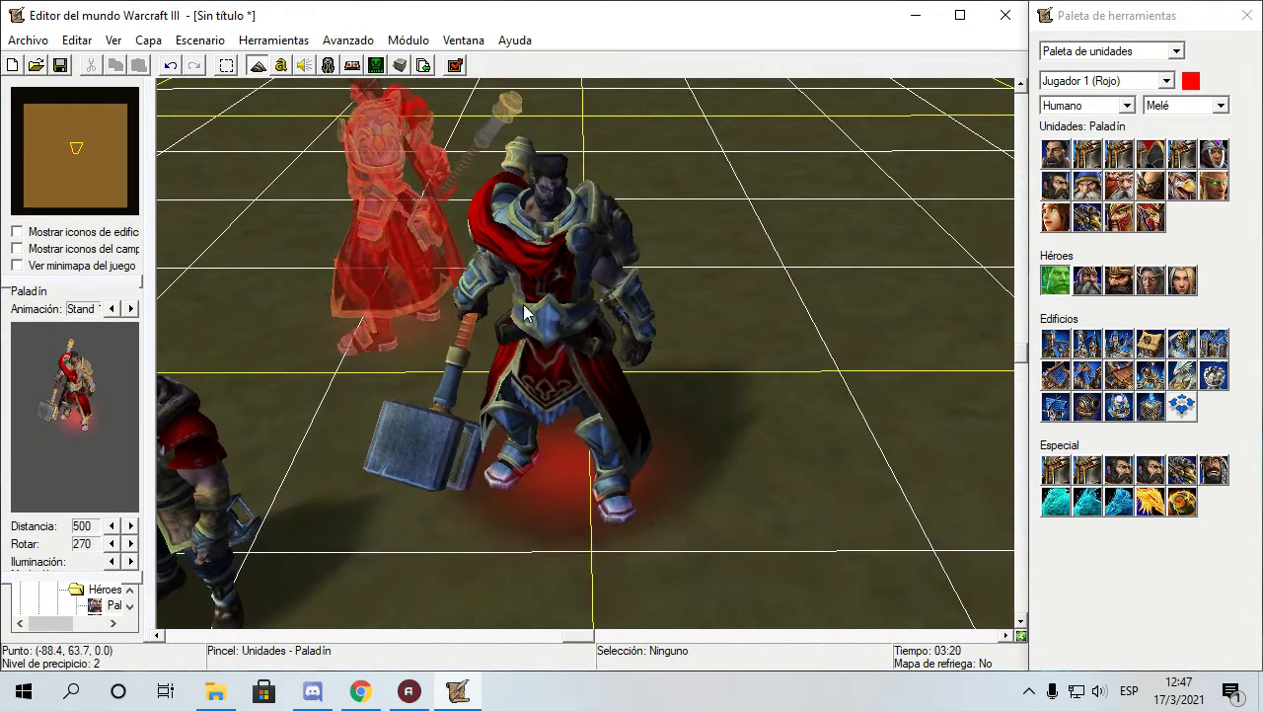
scroll(727, 314, down, 2)
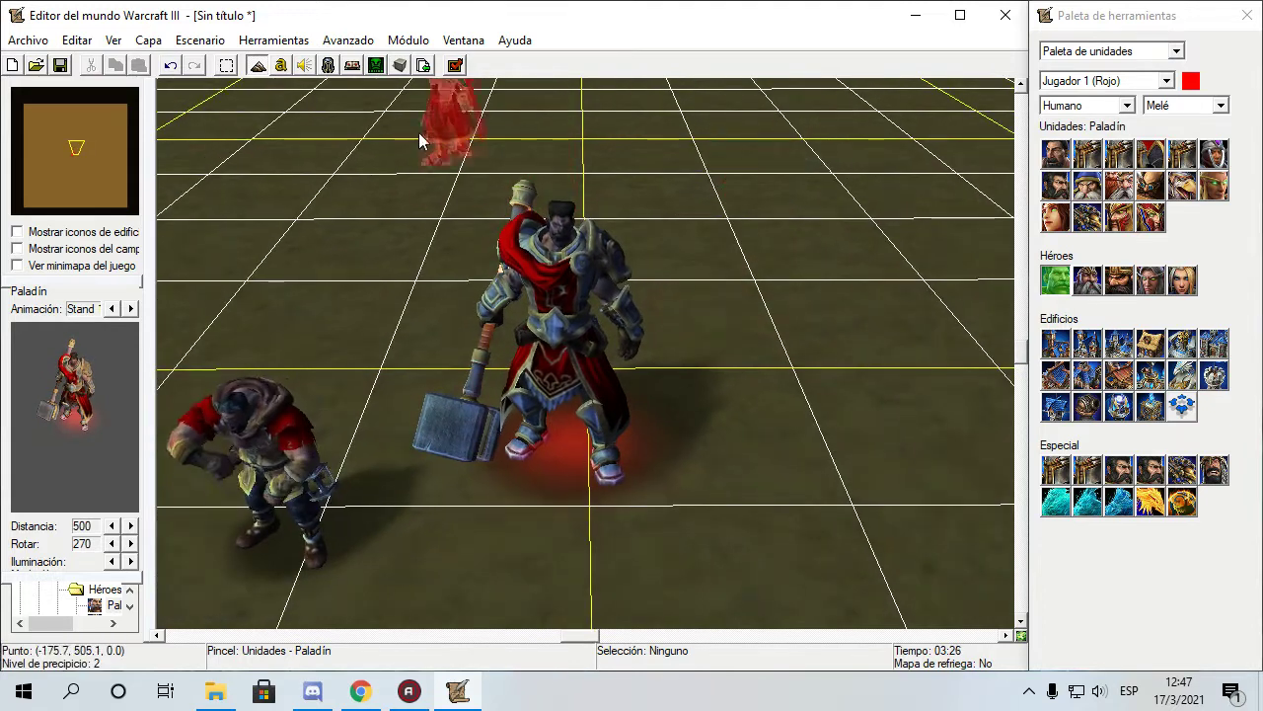
click(226, 65)
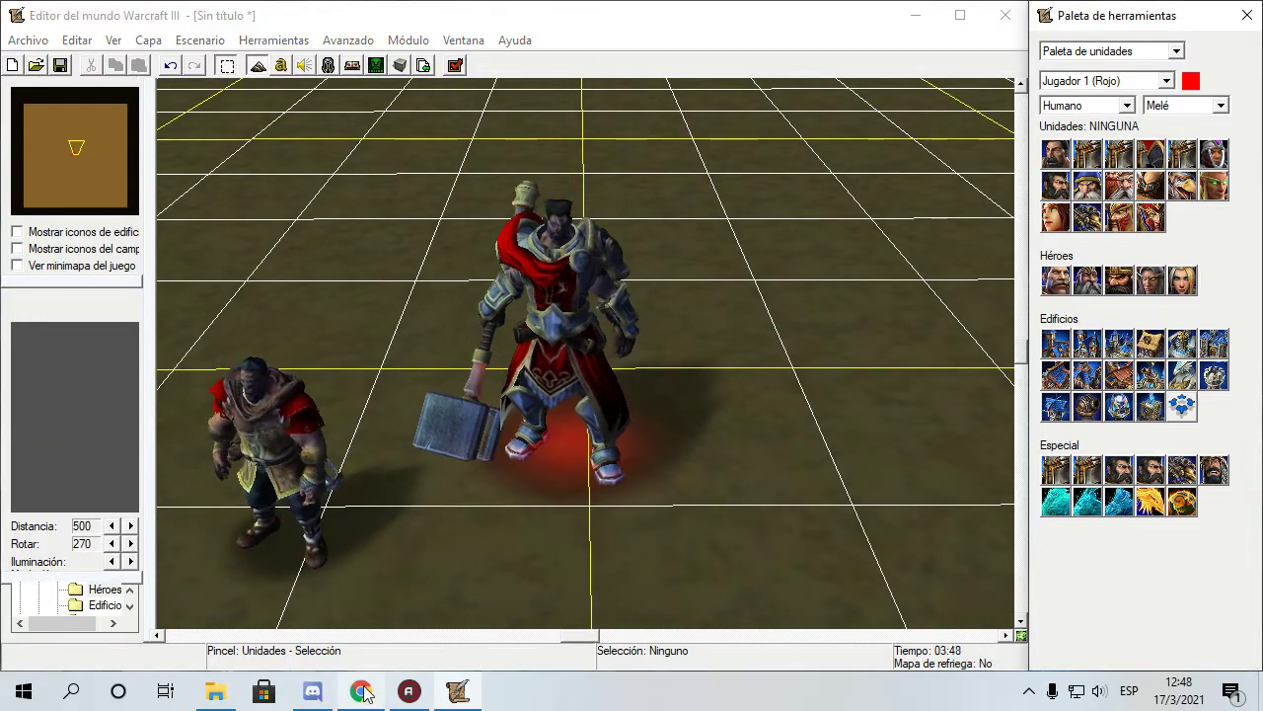
Place a Mago sanguinario hero beside the Paladín and inspect its model up close.
click(1150, 281)
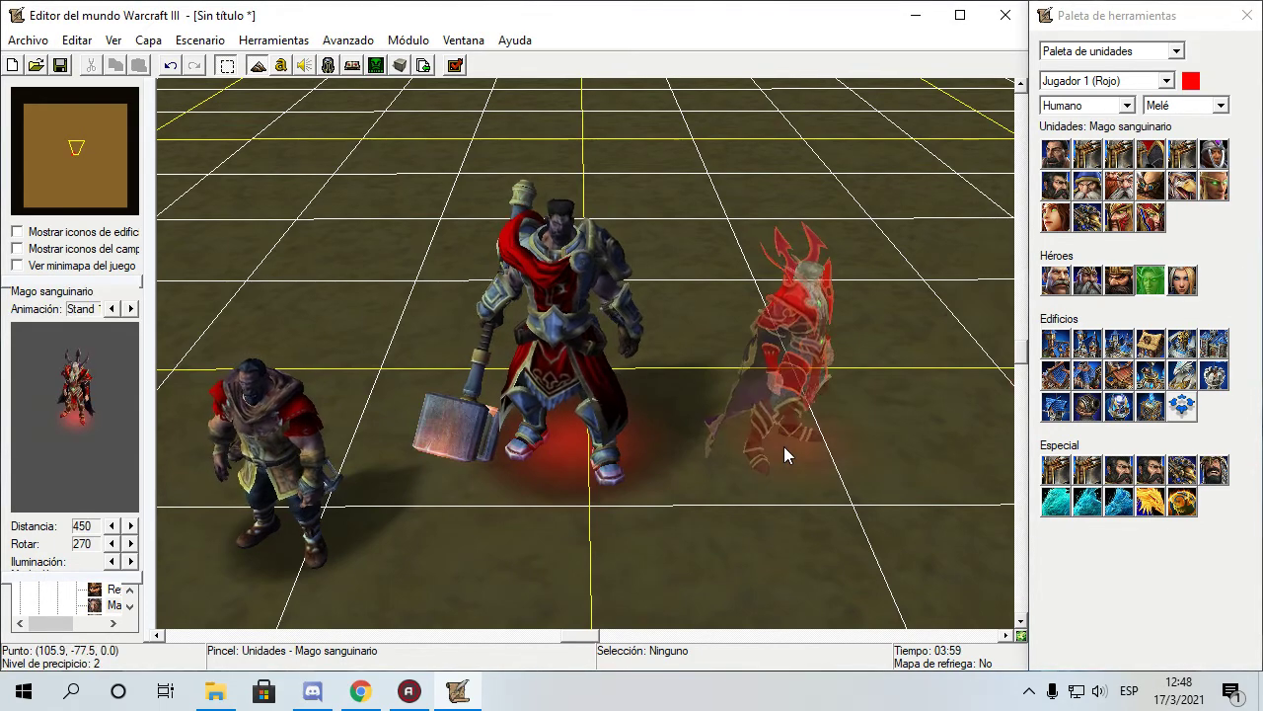
click(784, 447)
scroll(876, 335, up, 1)
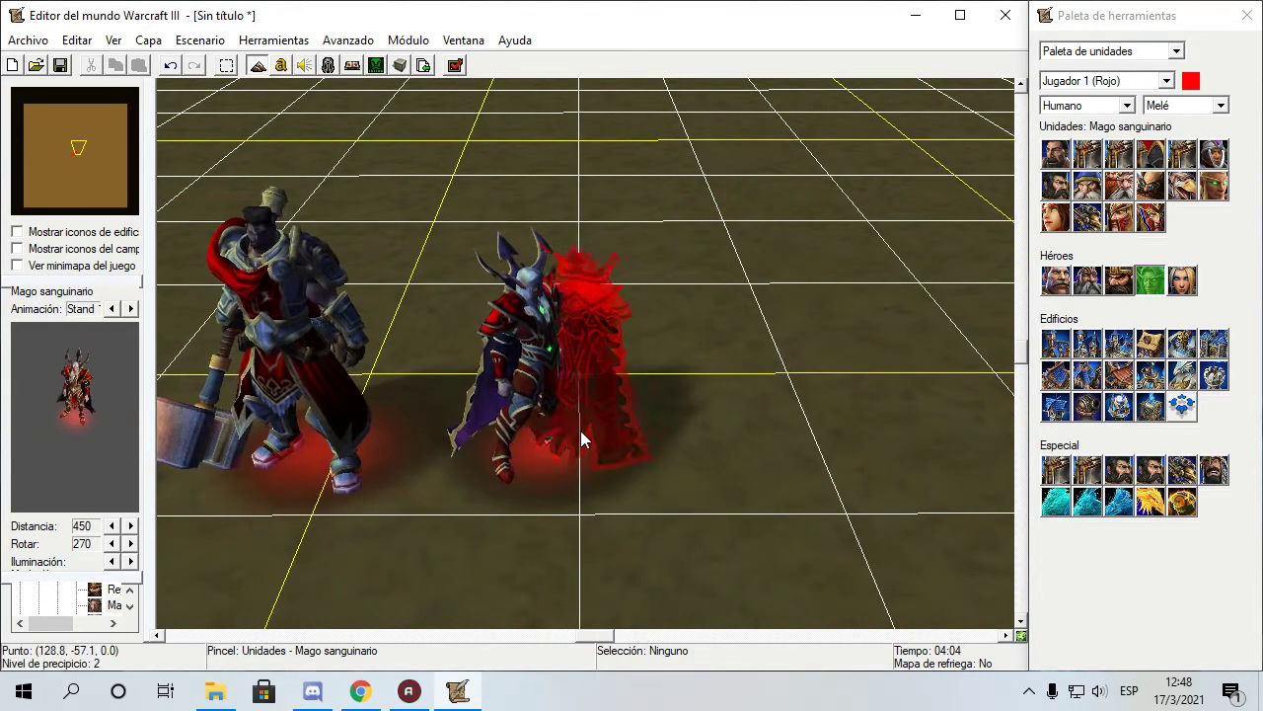
scroll(580, 430, up, 3)
scroll(750, 345, down, 3)
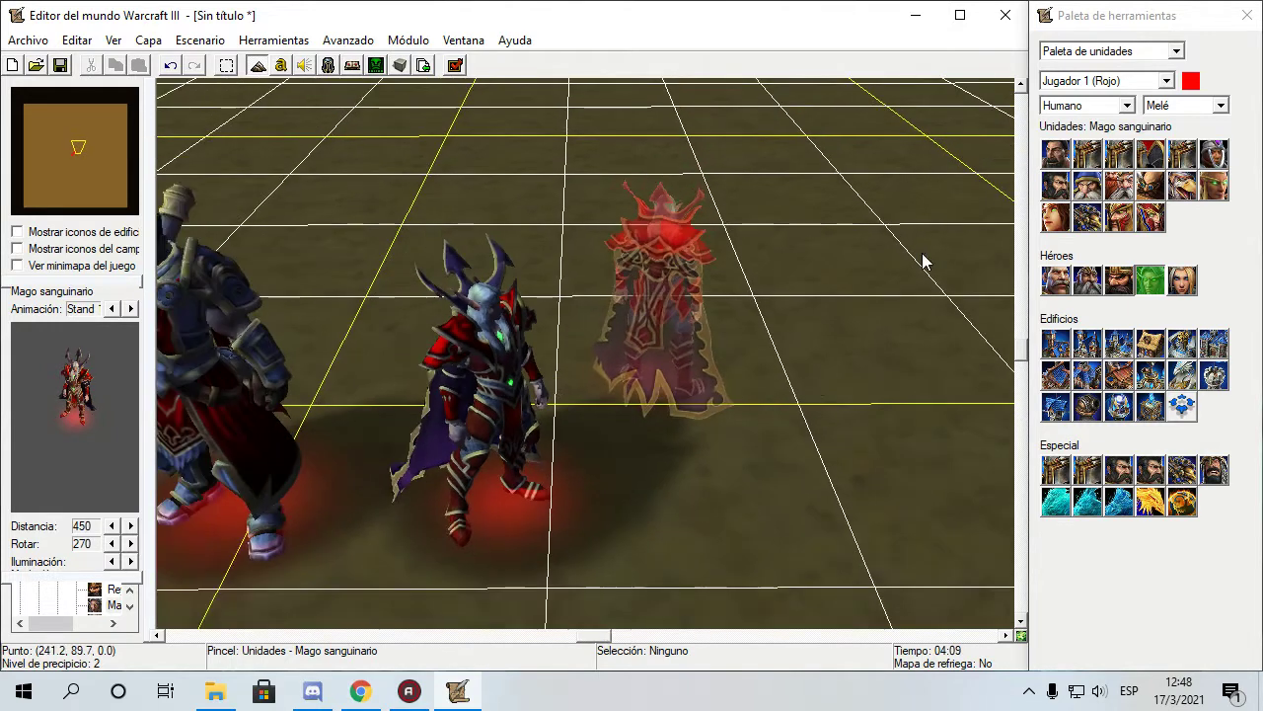
Switch the Humano units to Campaña, place the Arthas (empuñar Frostmourne) hero beside the Mago sanguinario and inspect its model and sword up close.
click(1199, 106)
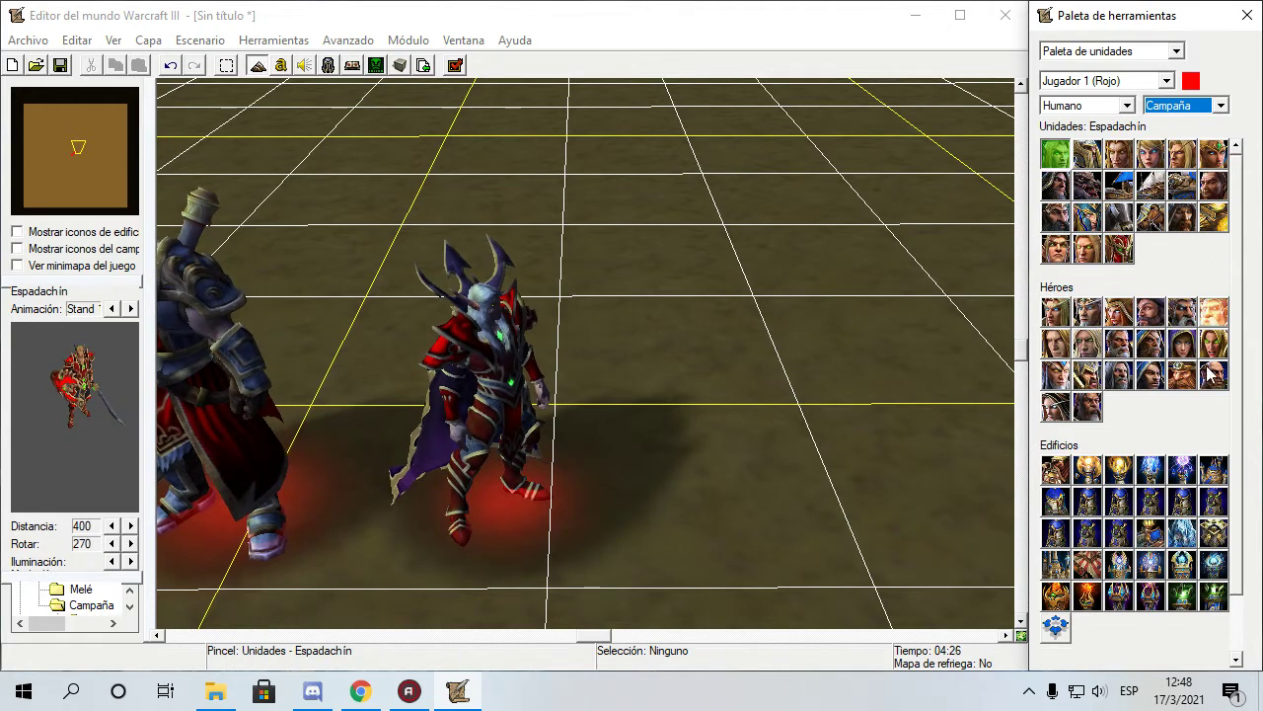
click(1118, 343)
click(1087, 342)
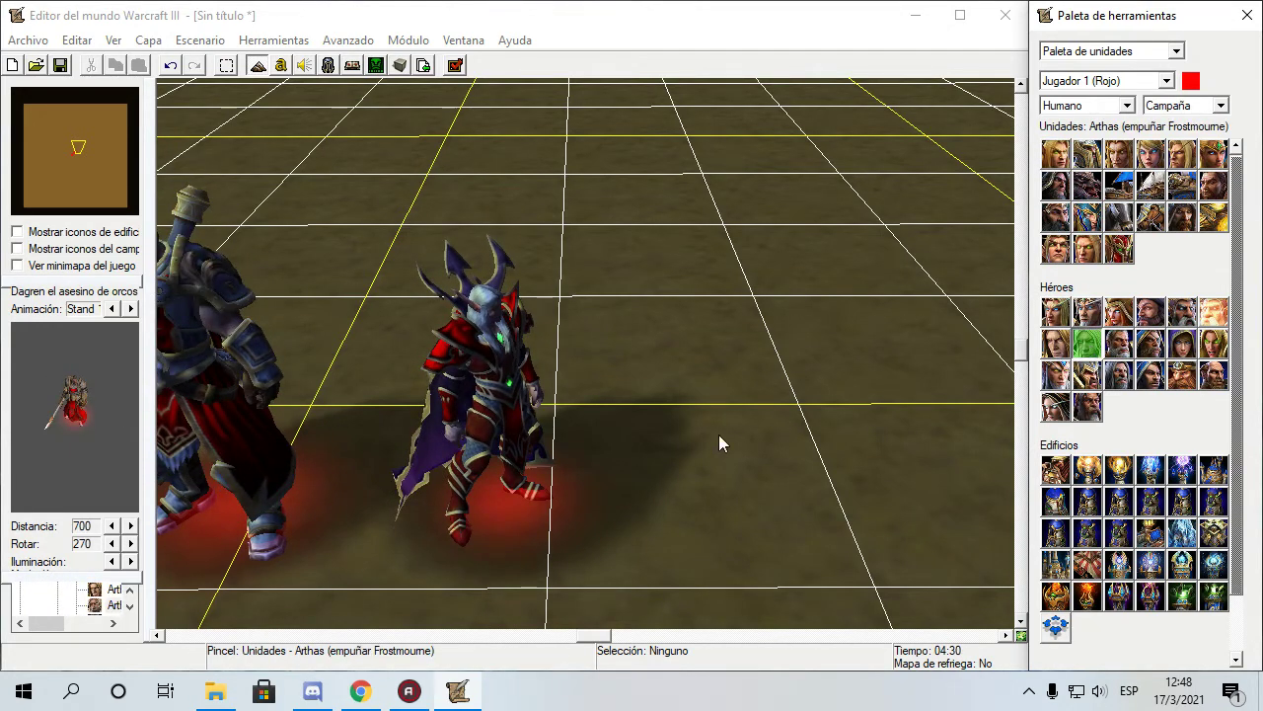
click(758, 458)
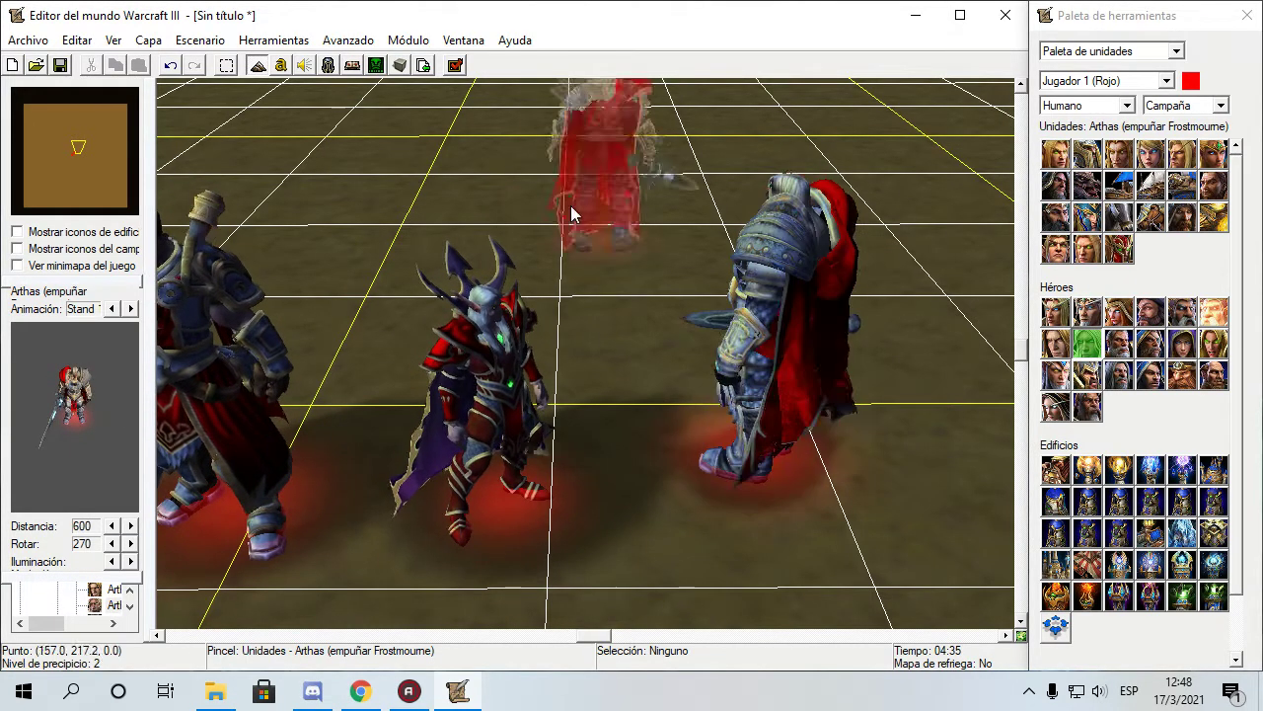
click(226, 65)
click(790, 395)
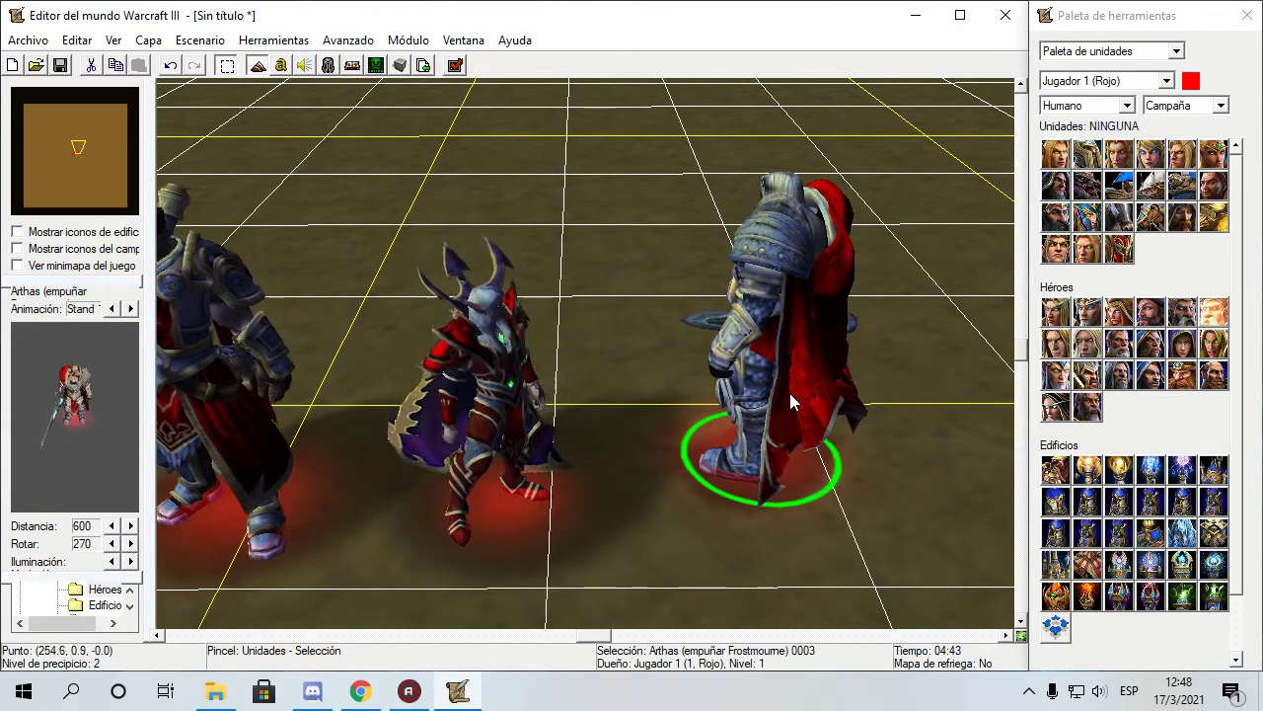
scroll(662, 444, up, 5)
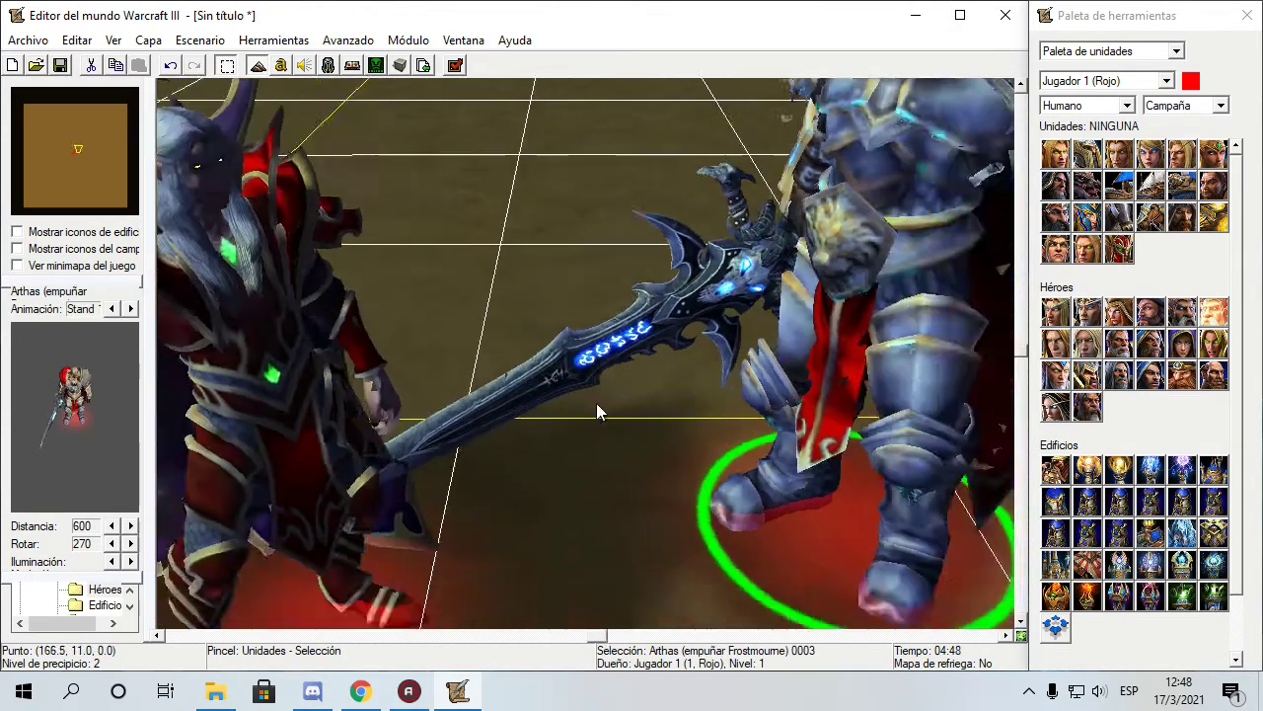
scroll(596, 402, up, 4)
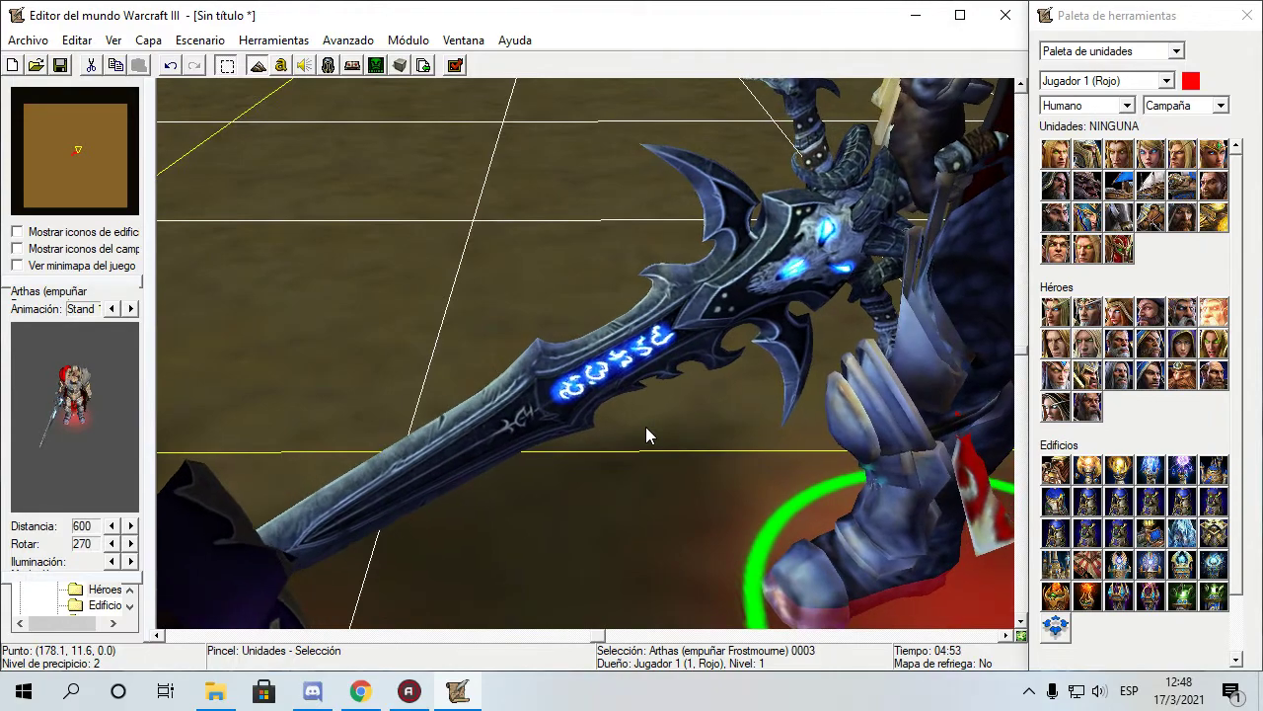
scroll(645, 426, down, 5)
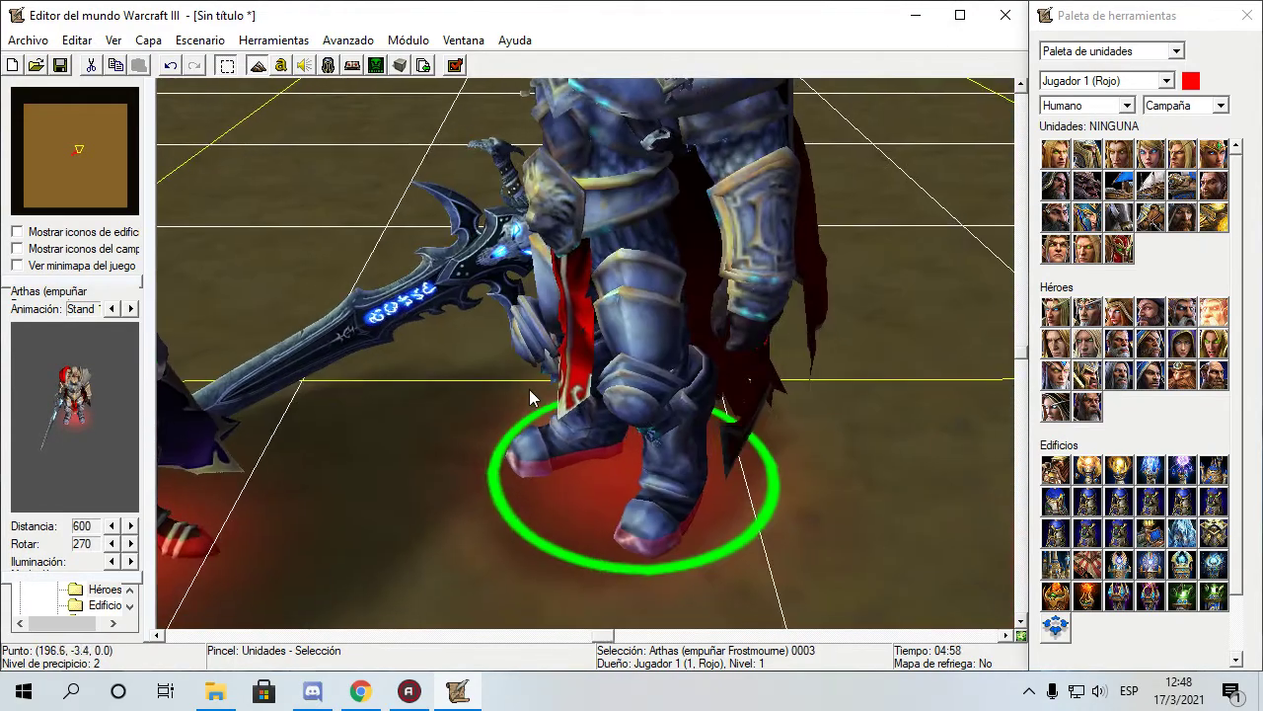
ctrl+right_drag(529, 389, 667, 395)
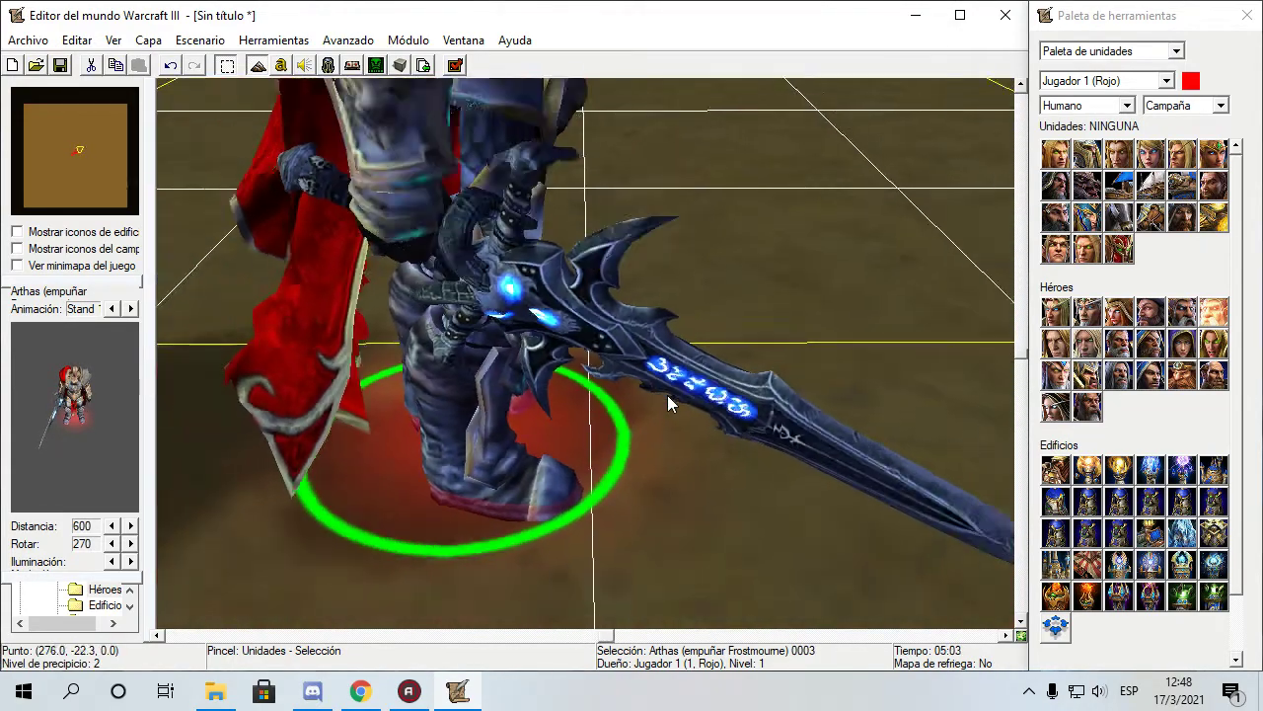
scroll(668, 395, down, 3)
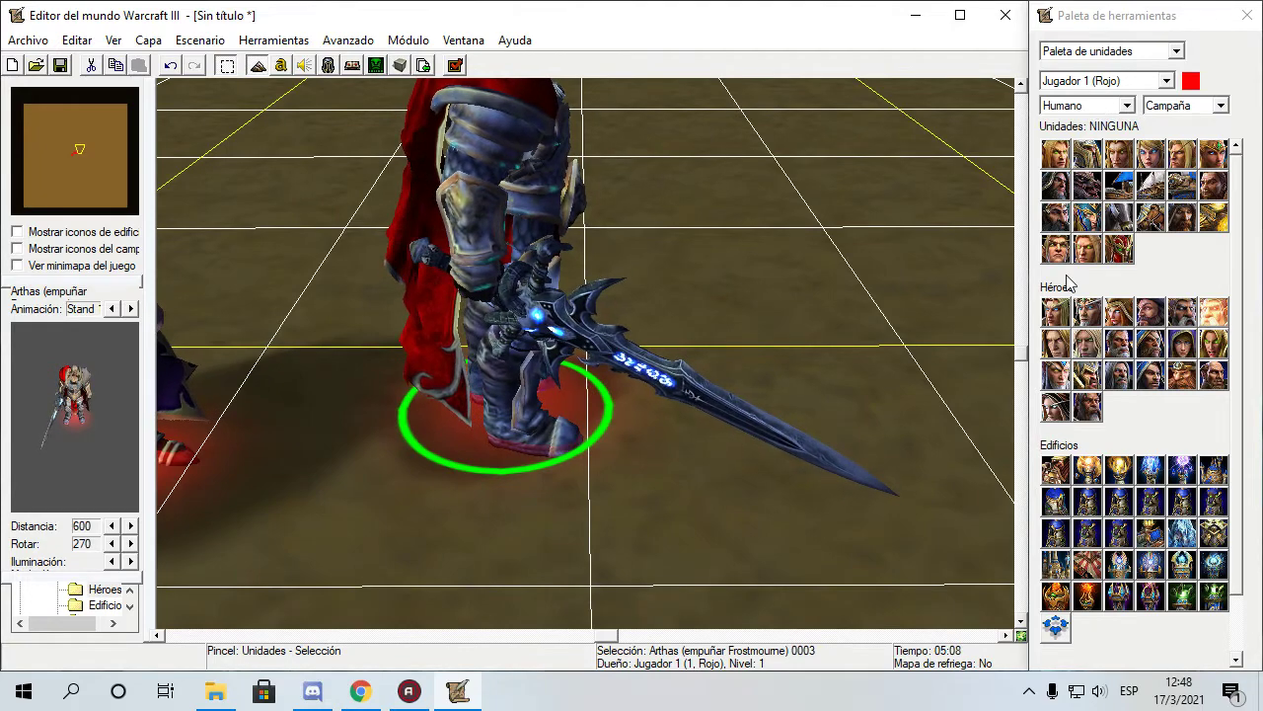
Place the Thalorien dawnseeker and Anasterian Sunstrider heroes beyond Arthas and inspect each model up close.
click(1056, 302)
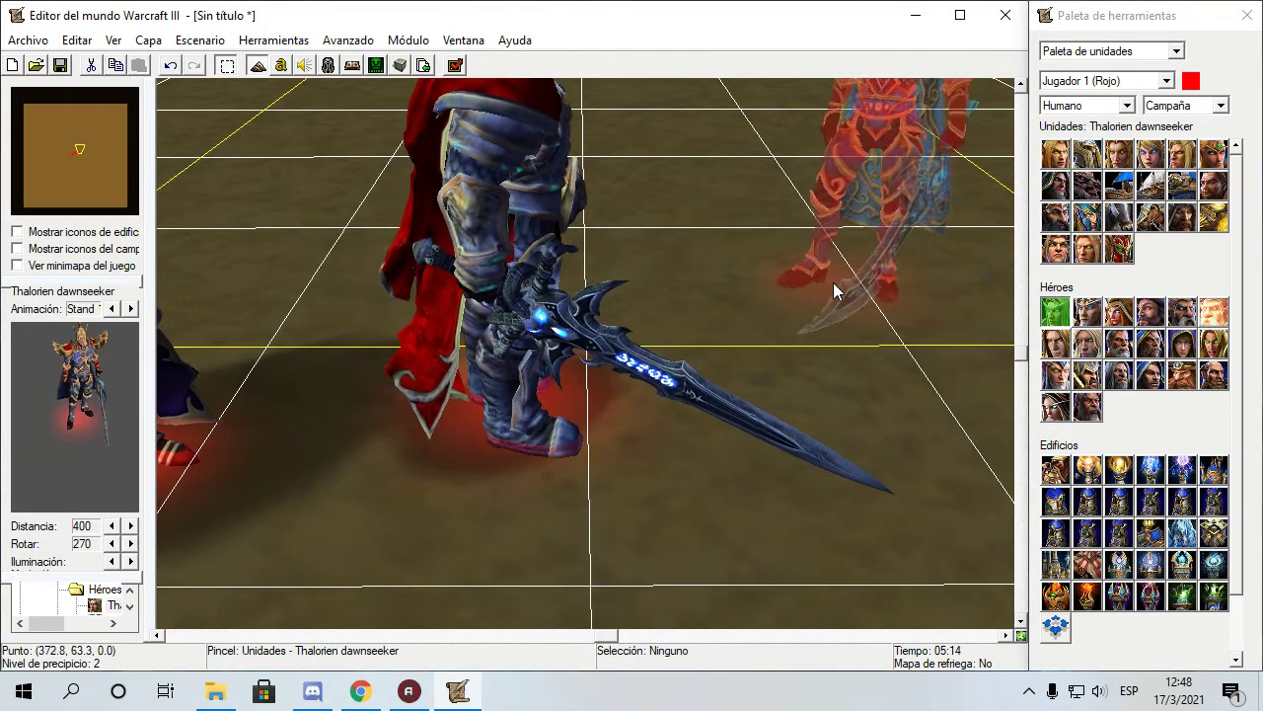
click(833, 282)
scroll(615, 397, up, 5)
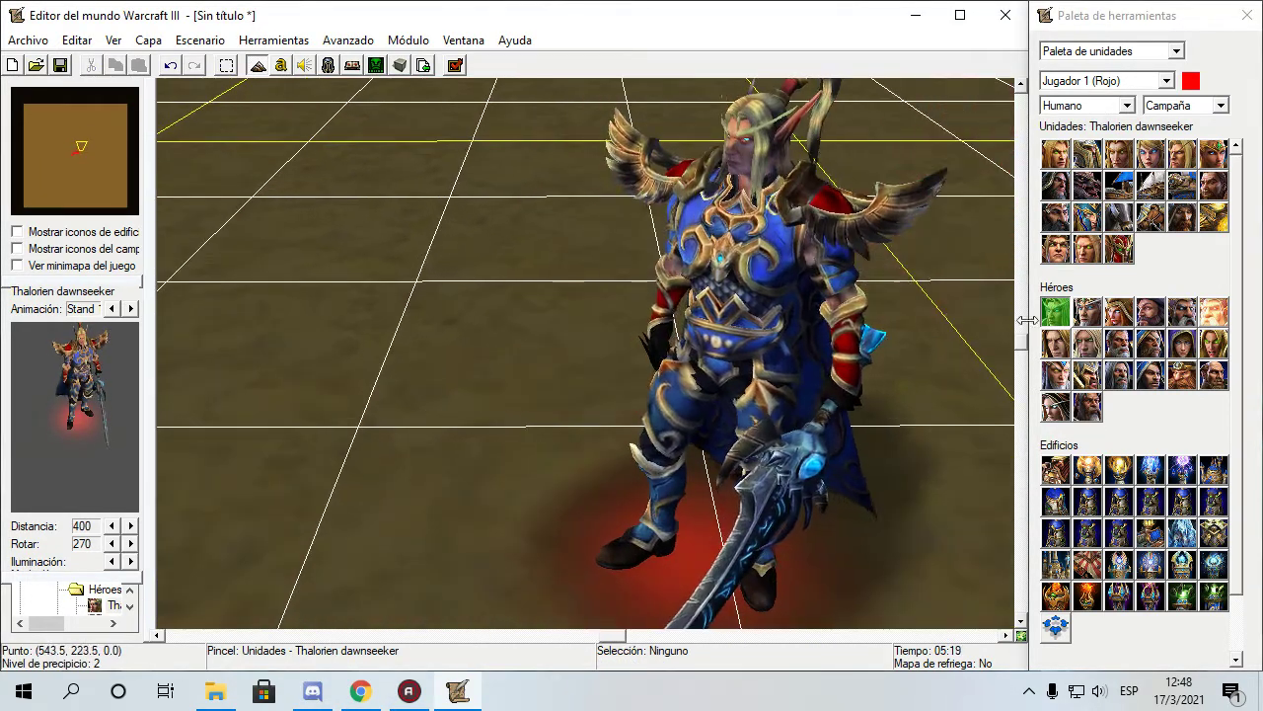
click(1087, 312)
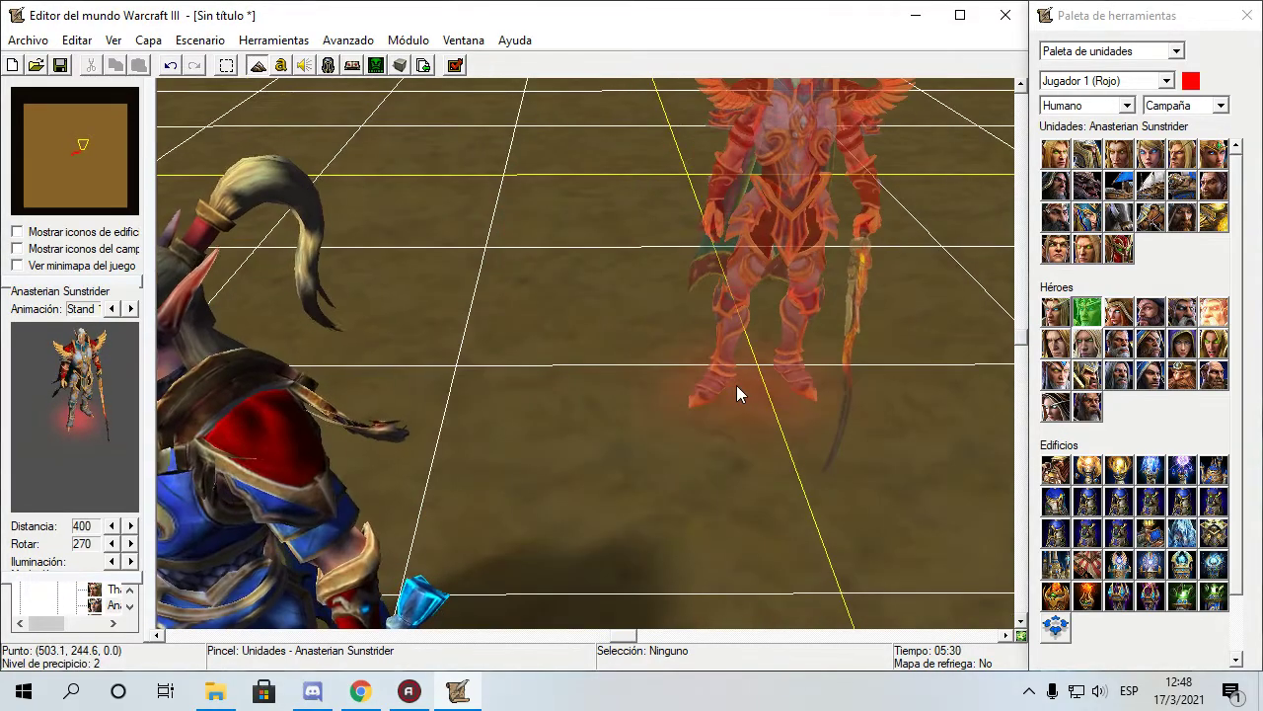
click(739, 389)
scroll(500, 267, up, 3)
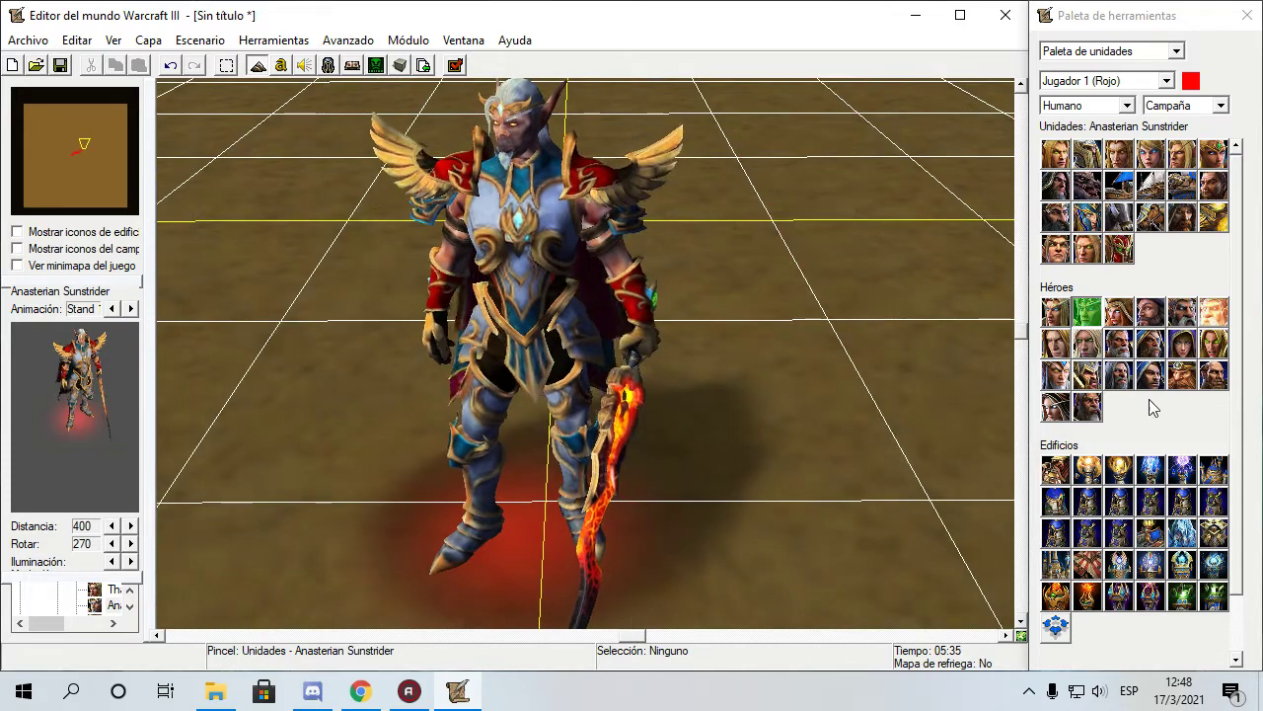
Place the Uther and Kelen el buscador heroes on open ground near Anasterian Sunstrider and view their models.
click(1087, 407)
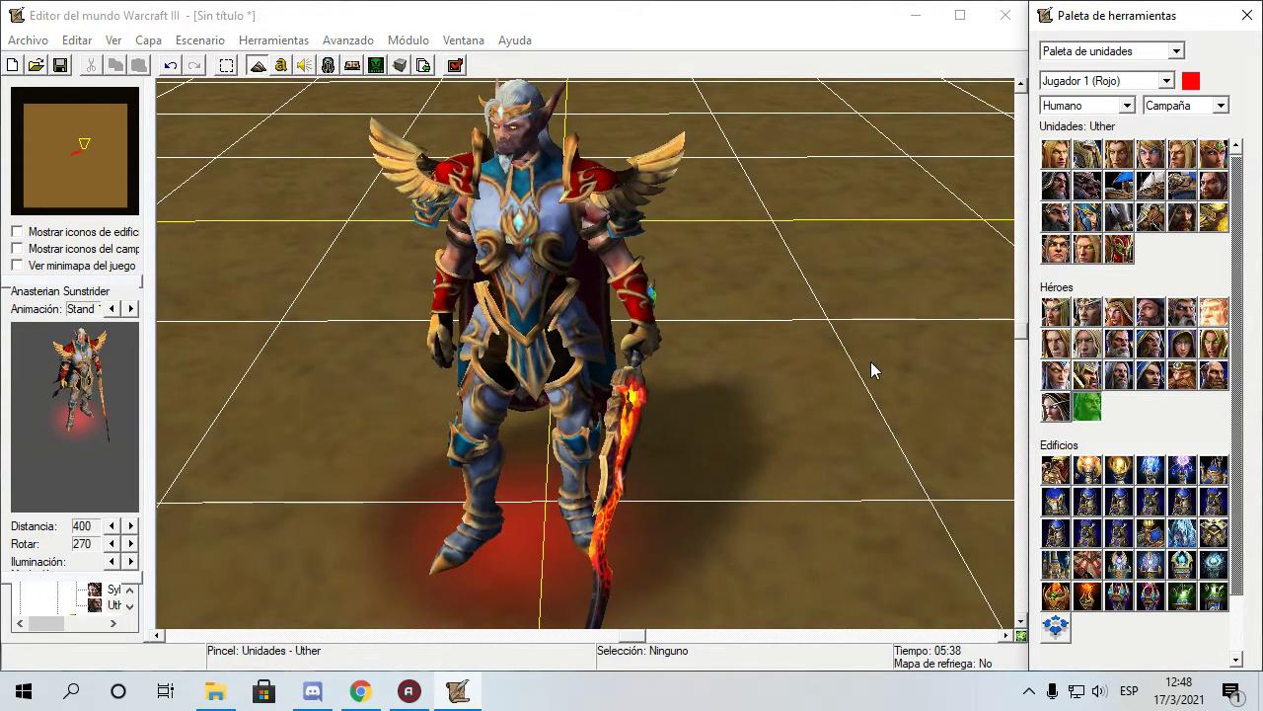
click(871, 366)
scroll(577, 380, up, 3)
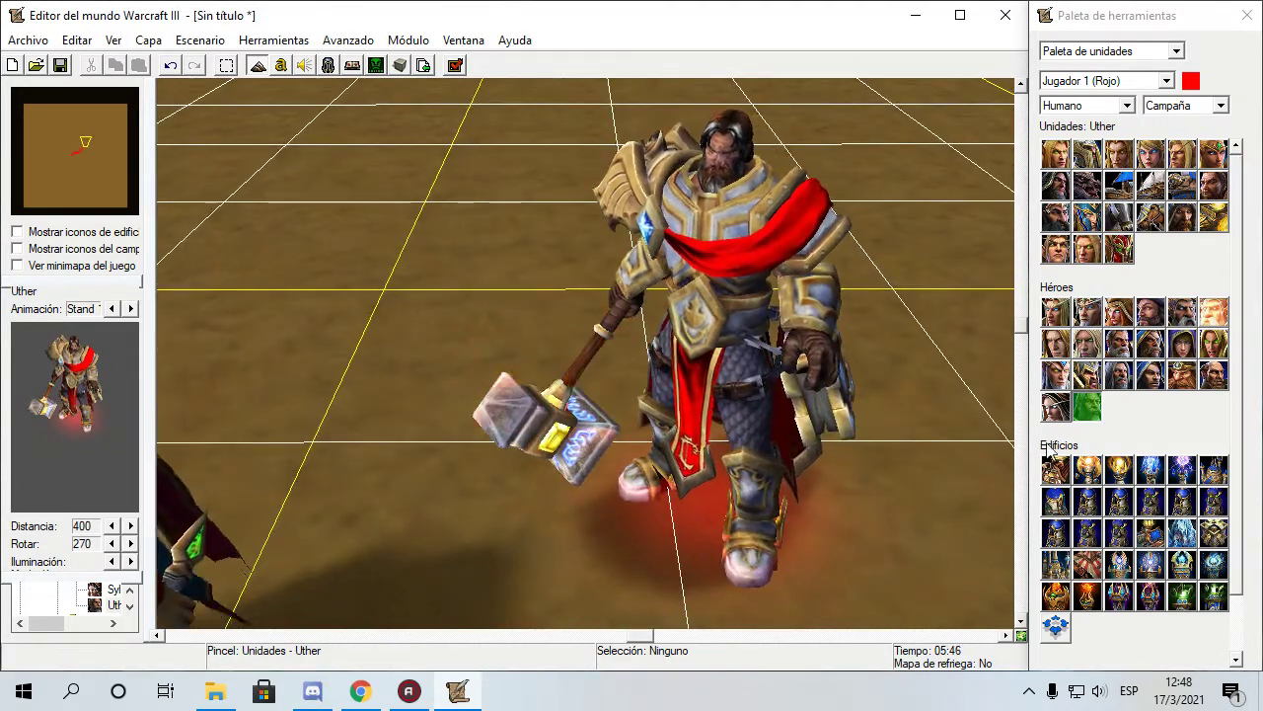
click(1064, 395)
scroll(652, 432, down, 3)
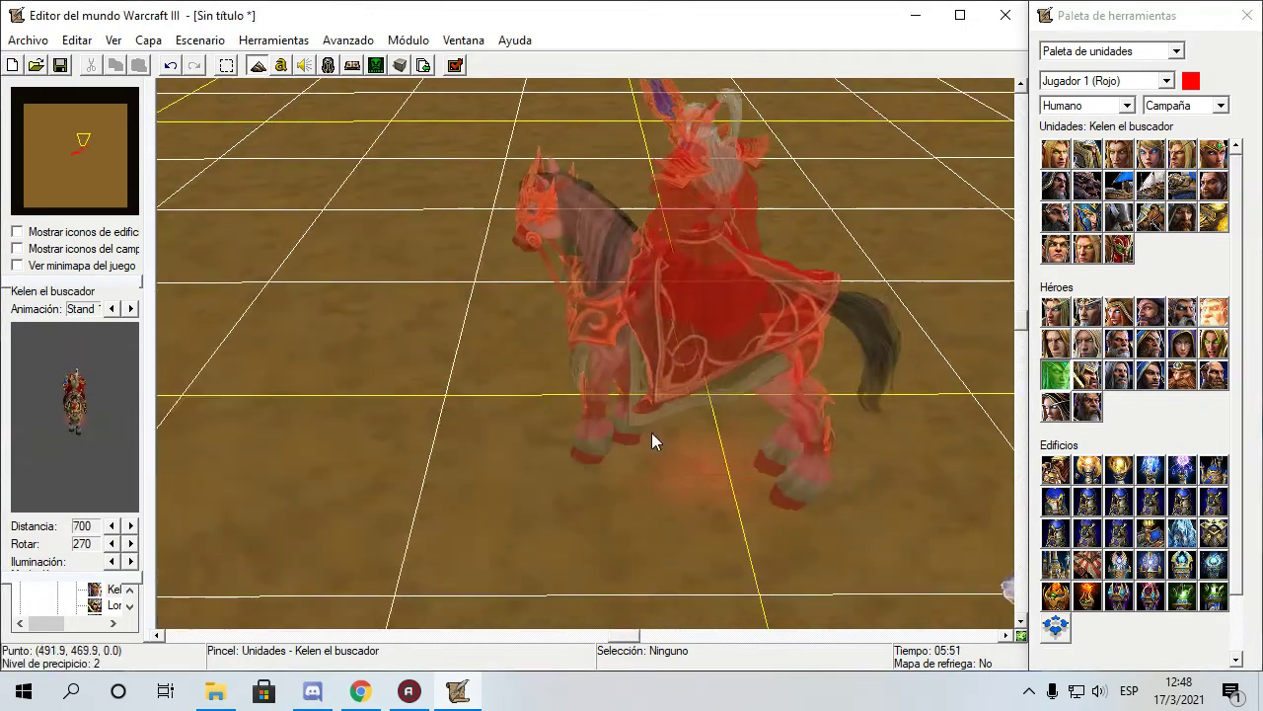
click(612, 430)
middle_drag(592, 429, 509, 321)
scroll(903, 373, down, 3)
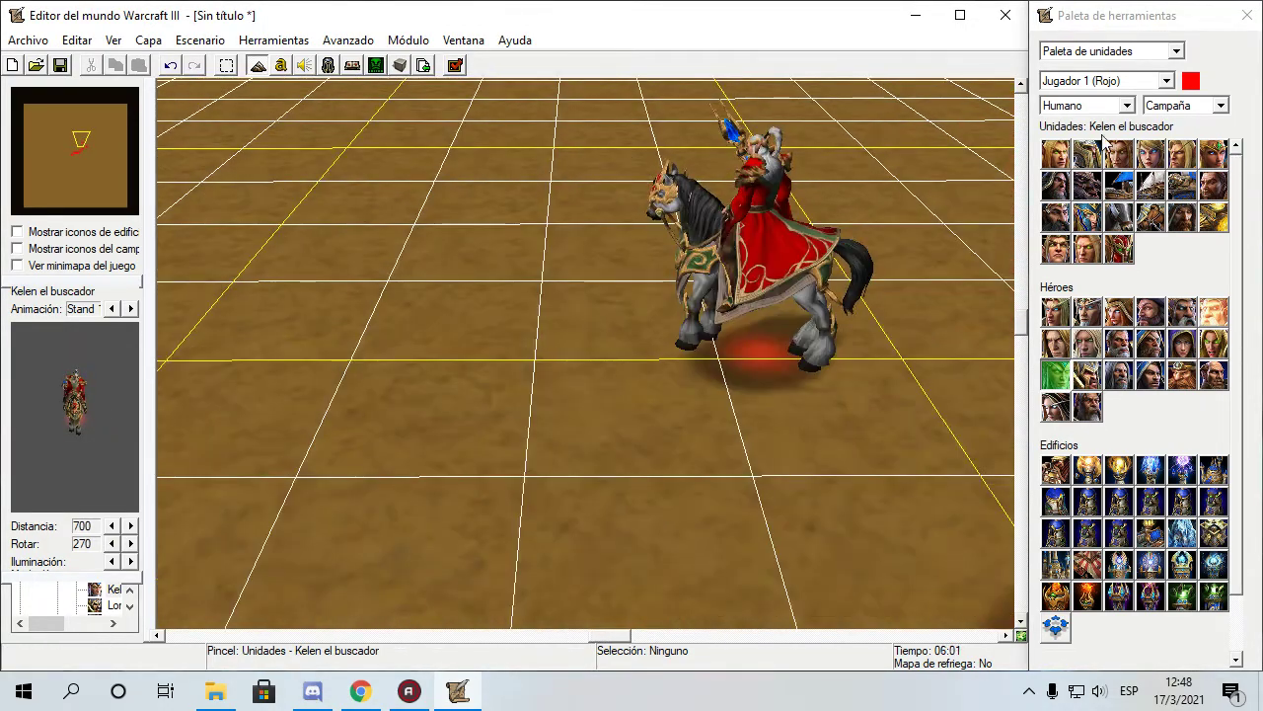
Switch the unit race to Orco, place the Grom Hellscream hero beside Kelen el buscador and inspect its model at several zoom distances.
click(1092, 105)
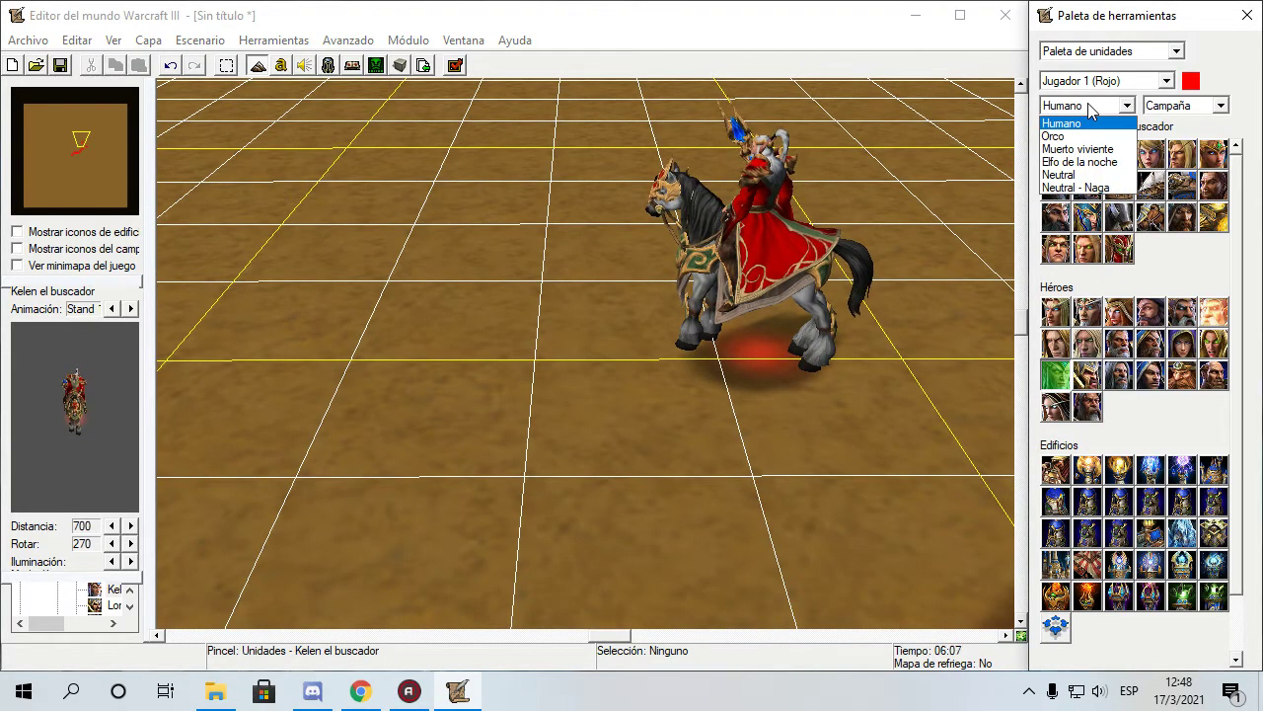
click(1072, 136)
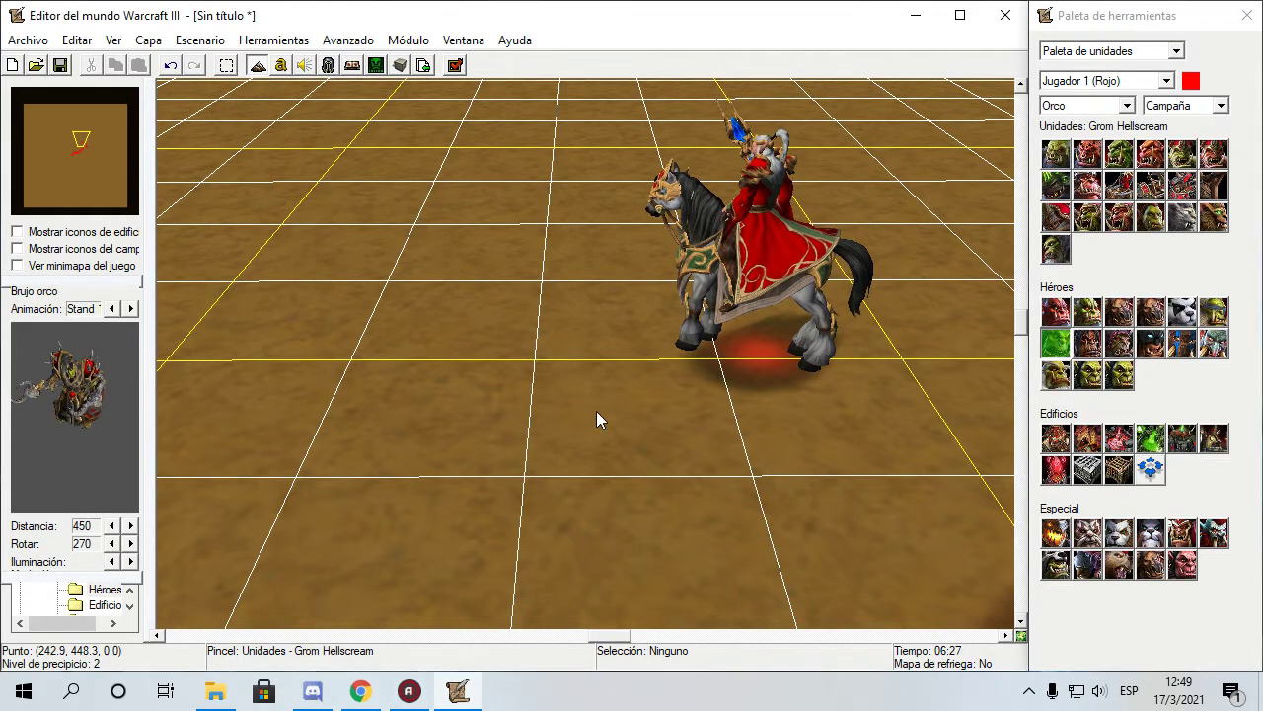
click(558, 409)
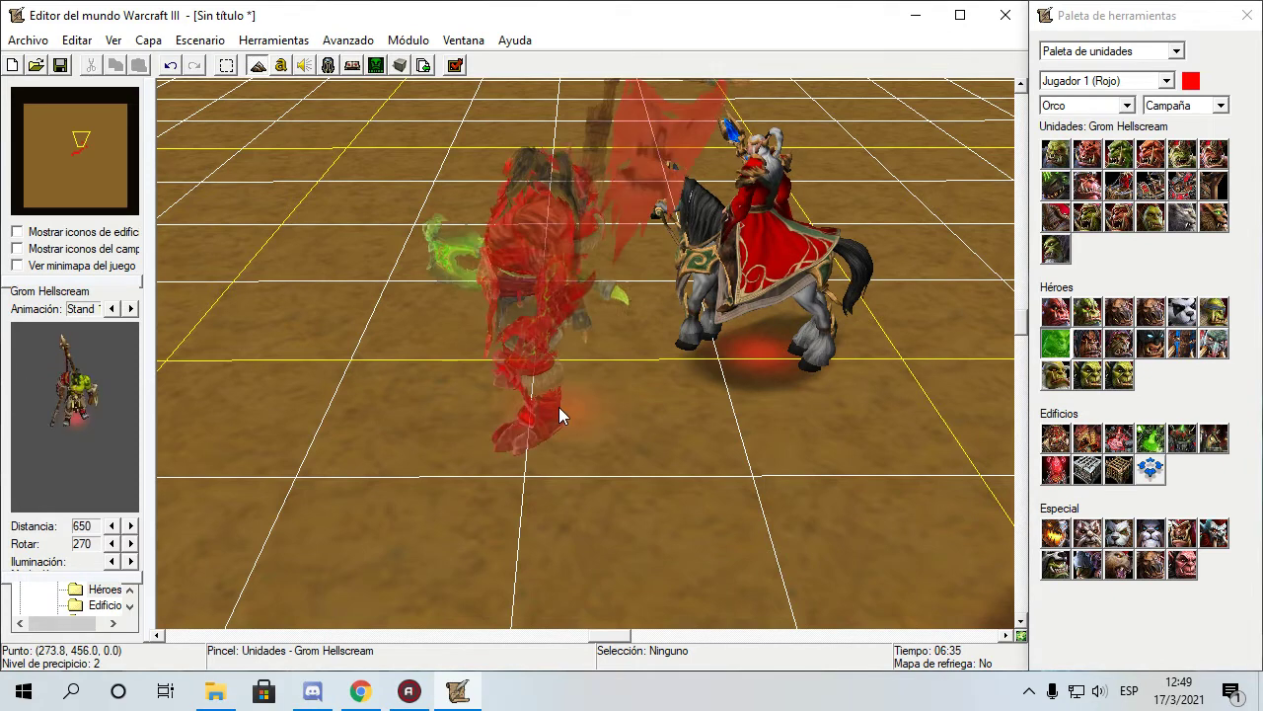
click(226, 65)
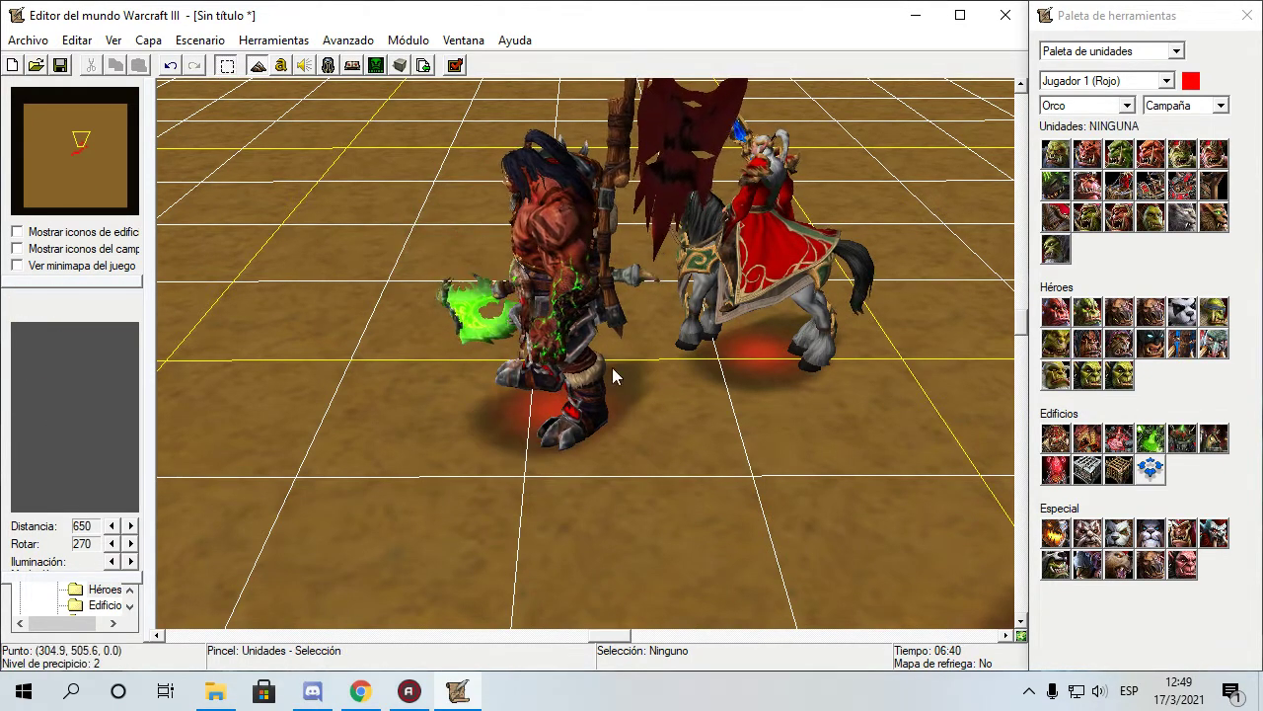
click(570, 351)
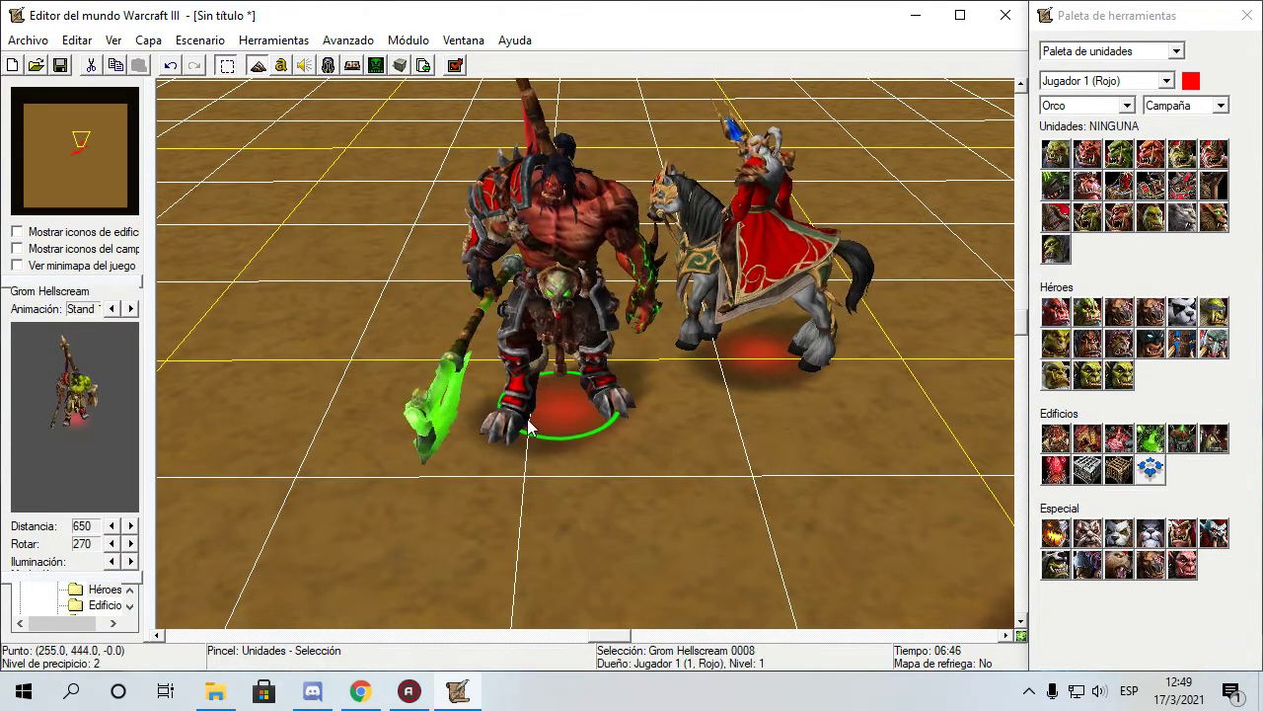
scroll(528, 427, up, 6)
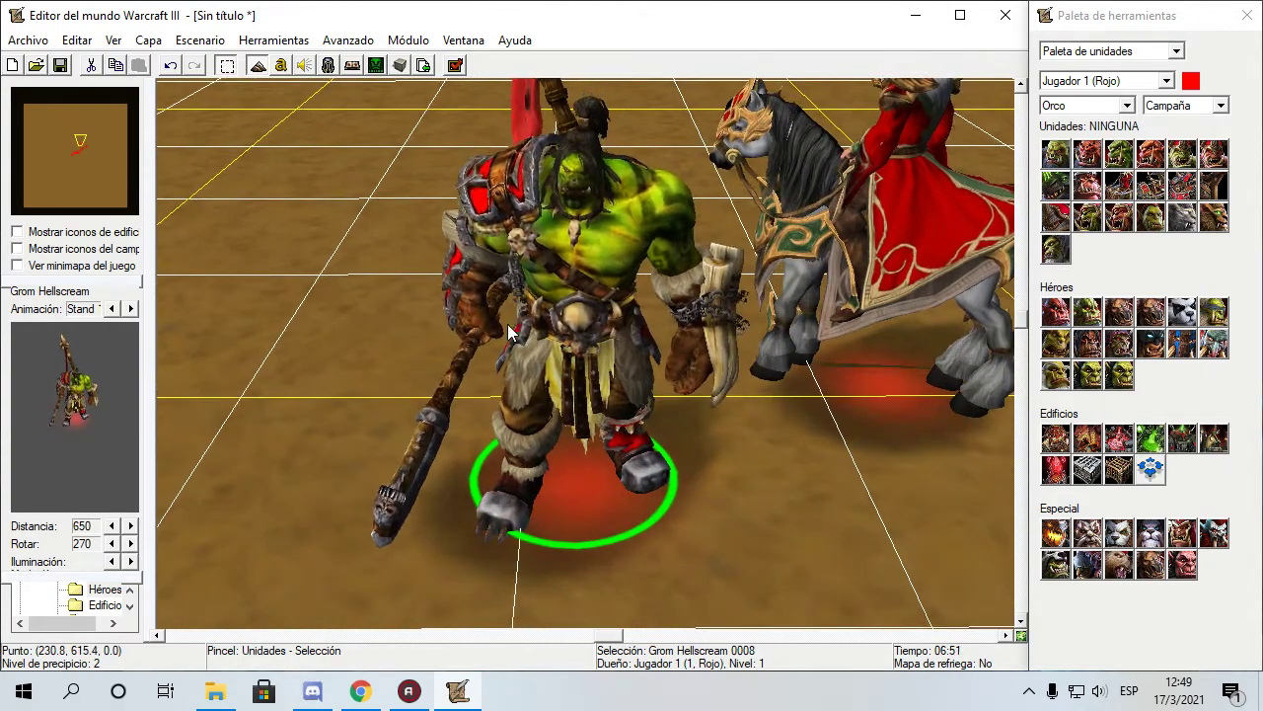
scroll(776, 440, down, 2)
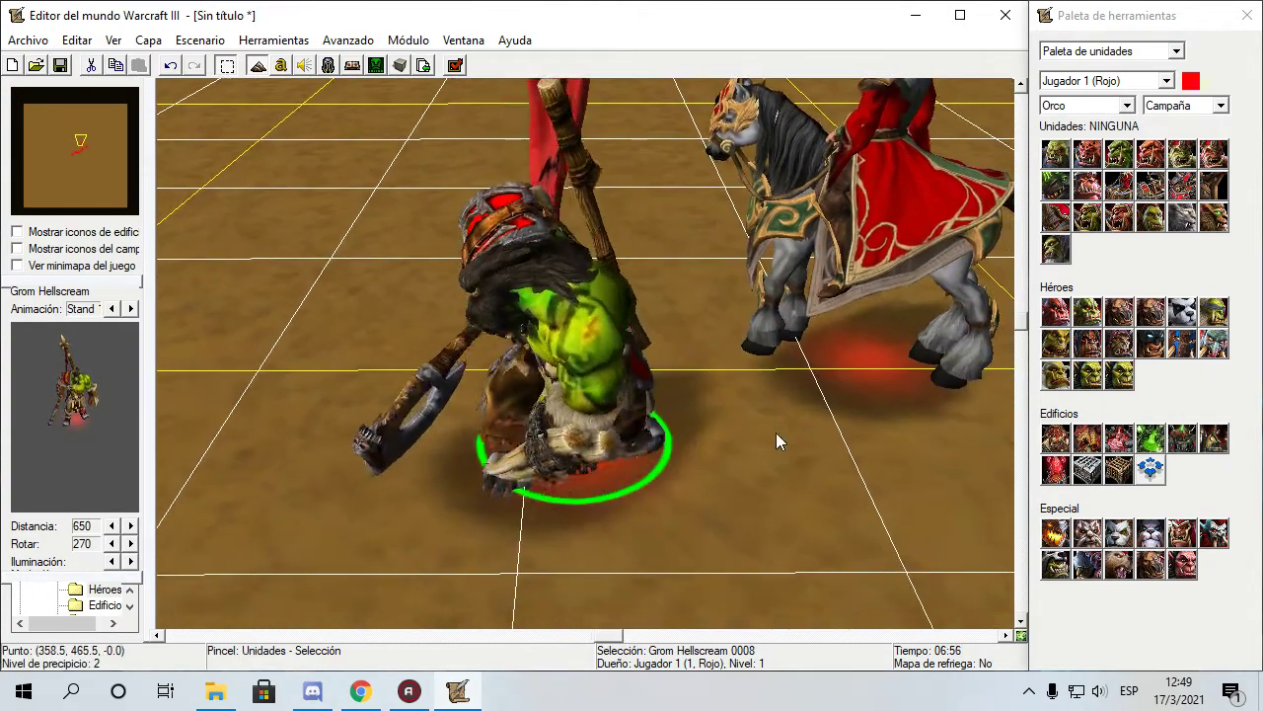
scroll(790, 474, up, 2)
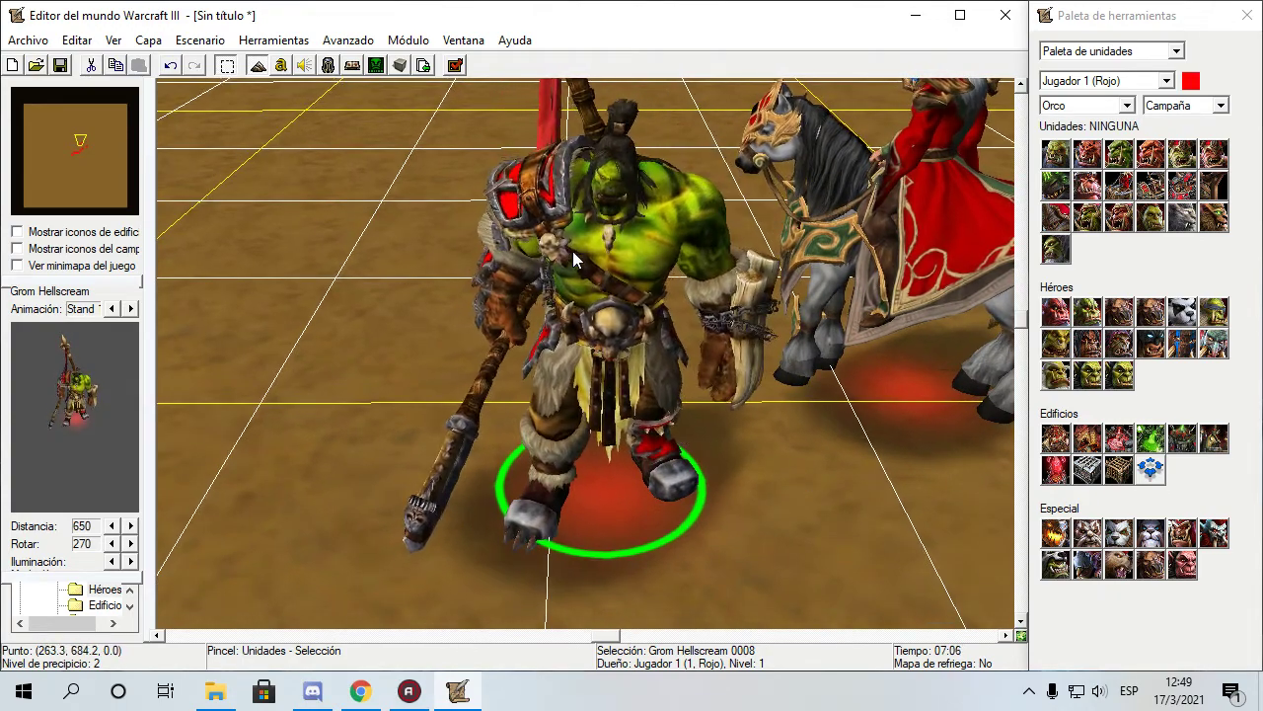
scroll(572, 251, down, 3)
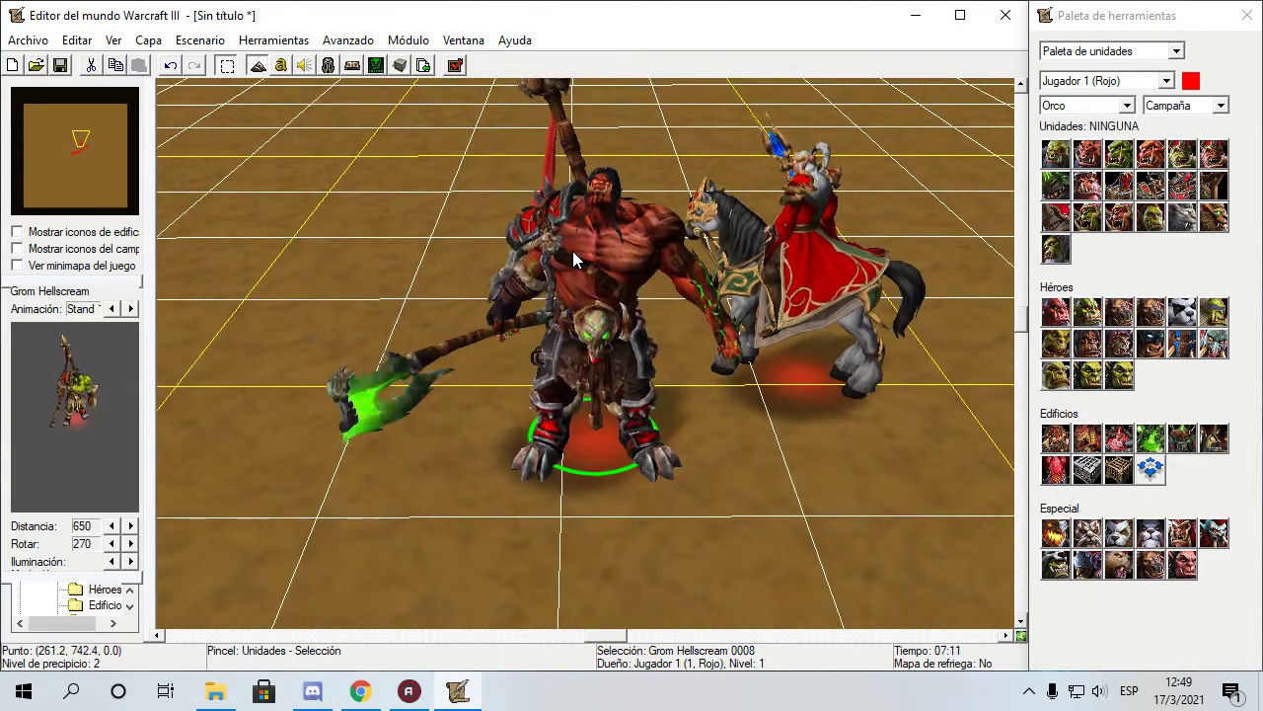
scroll(573, 251, up, 2)
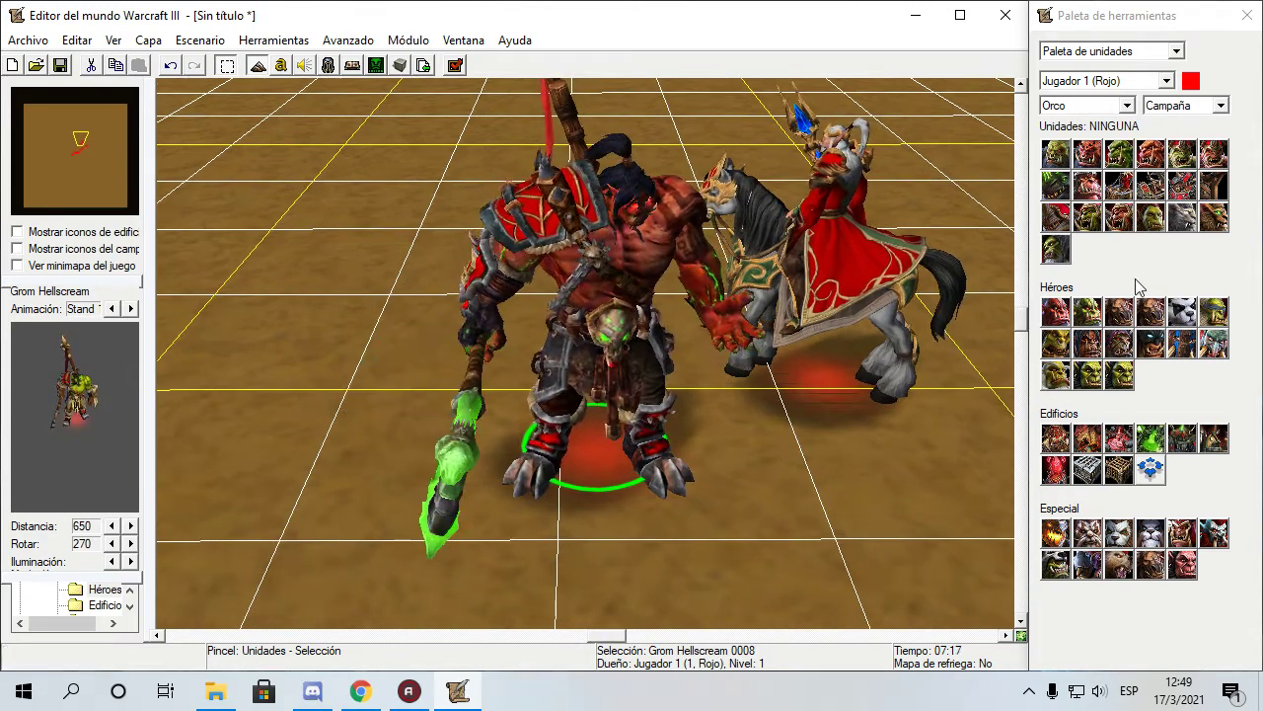
Place the Maestro del Clan Blackrock and Rexxar heroes in a row beside Grom Hellscream and view their models.
click(1055, 312)
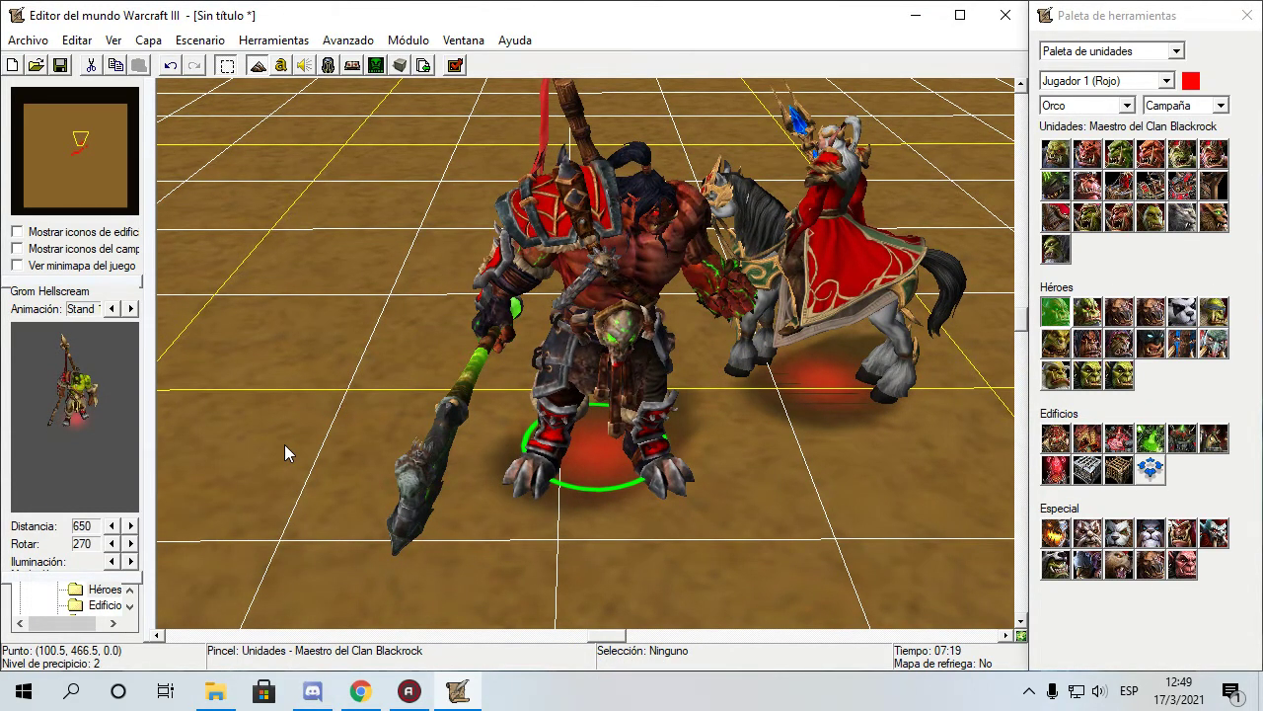
click(284, 452)
scroll(284, 452, up, 2)
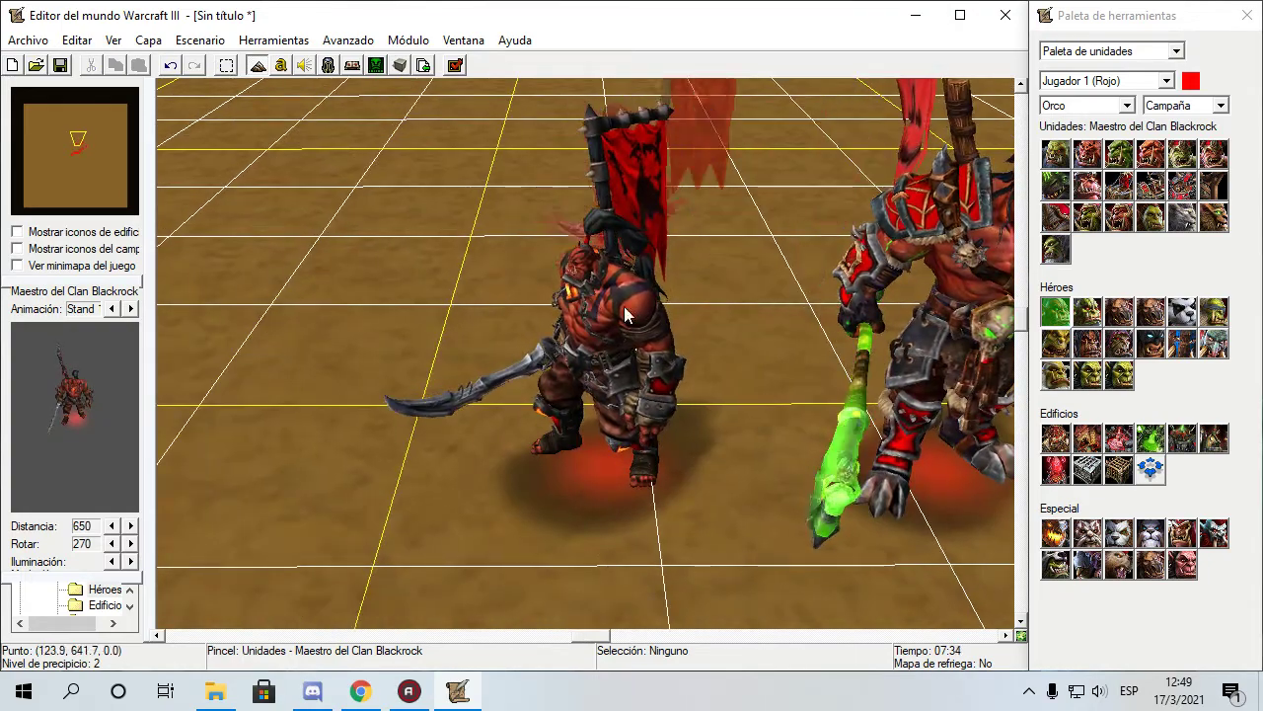
click(1158, 348)
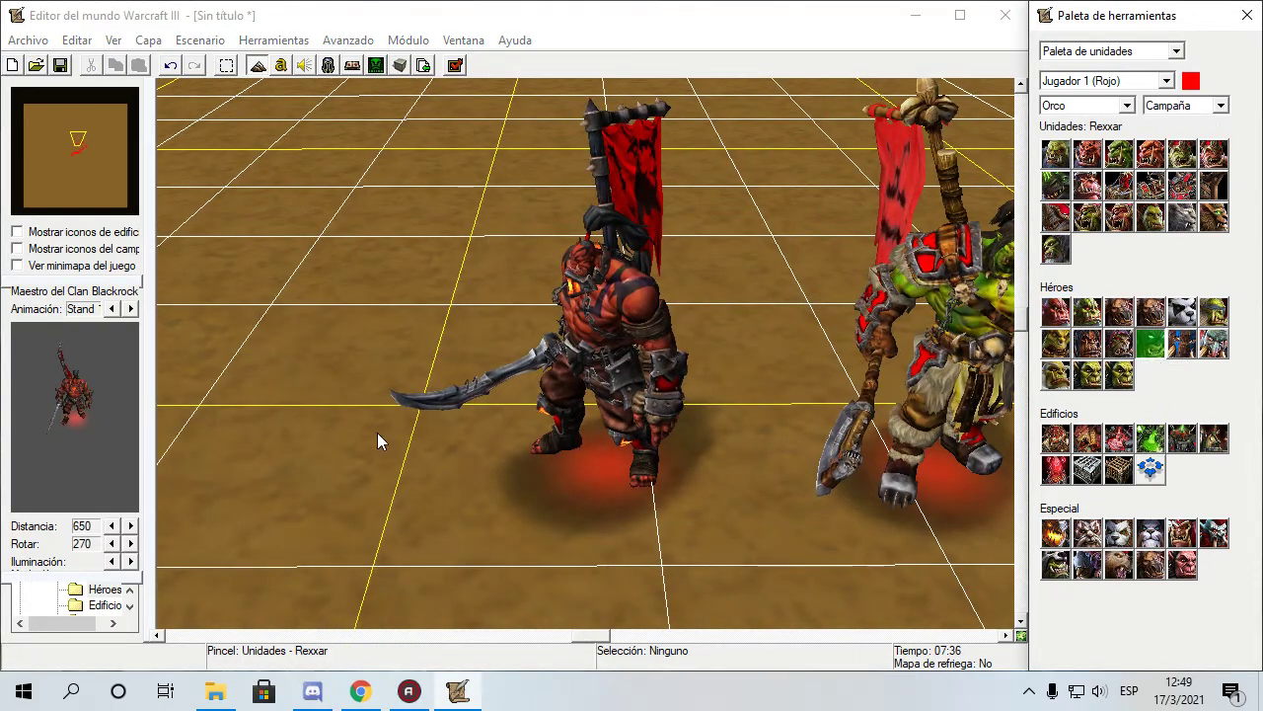
scroll(328, 425, down, 1)
click(328, 425)
right_drag(328, 425, 586, 338)
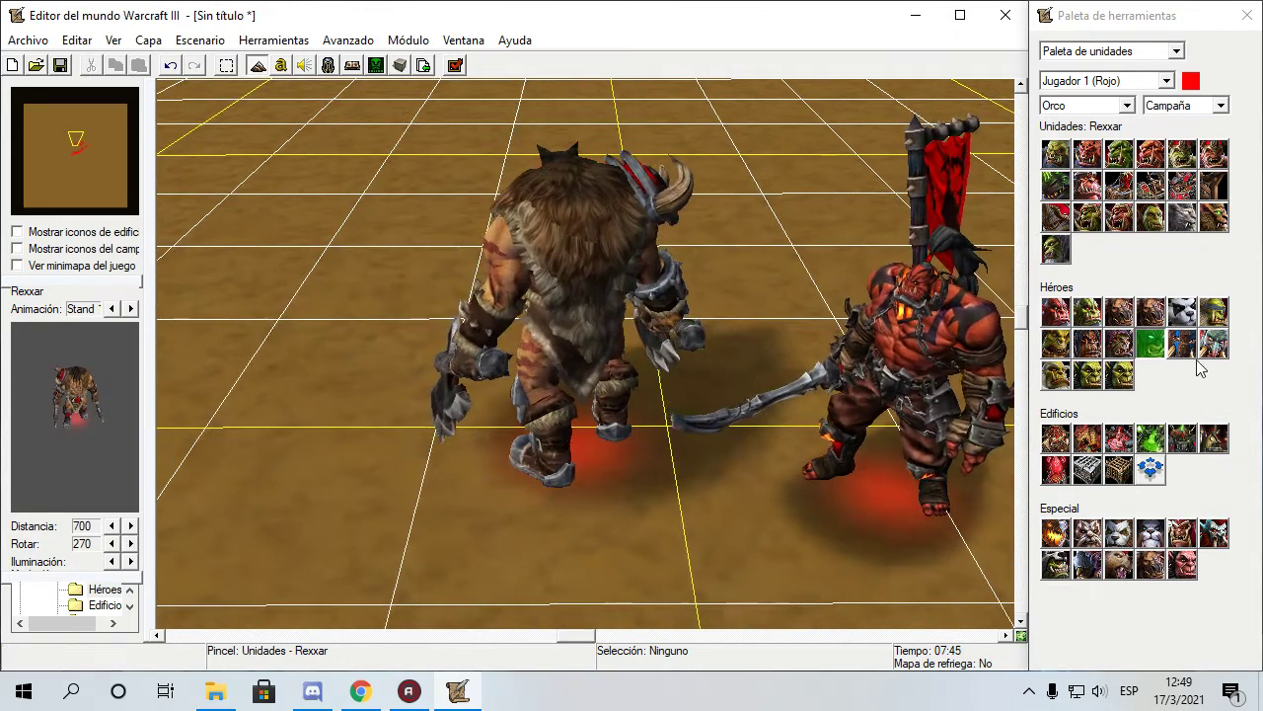
Place the Orco campaign heroes Rokhan, Rokhan Sin Mascara and Thrall on open ground beyond Rexxar.
click(1189, 336)
right_drag(456, 437, 881, 442)
click(879, 432)
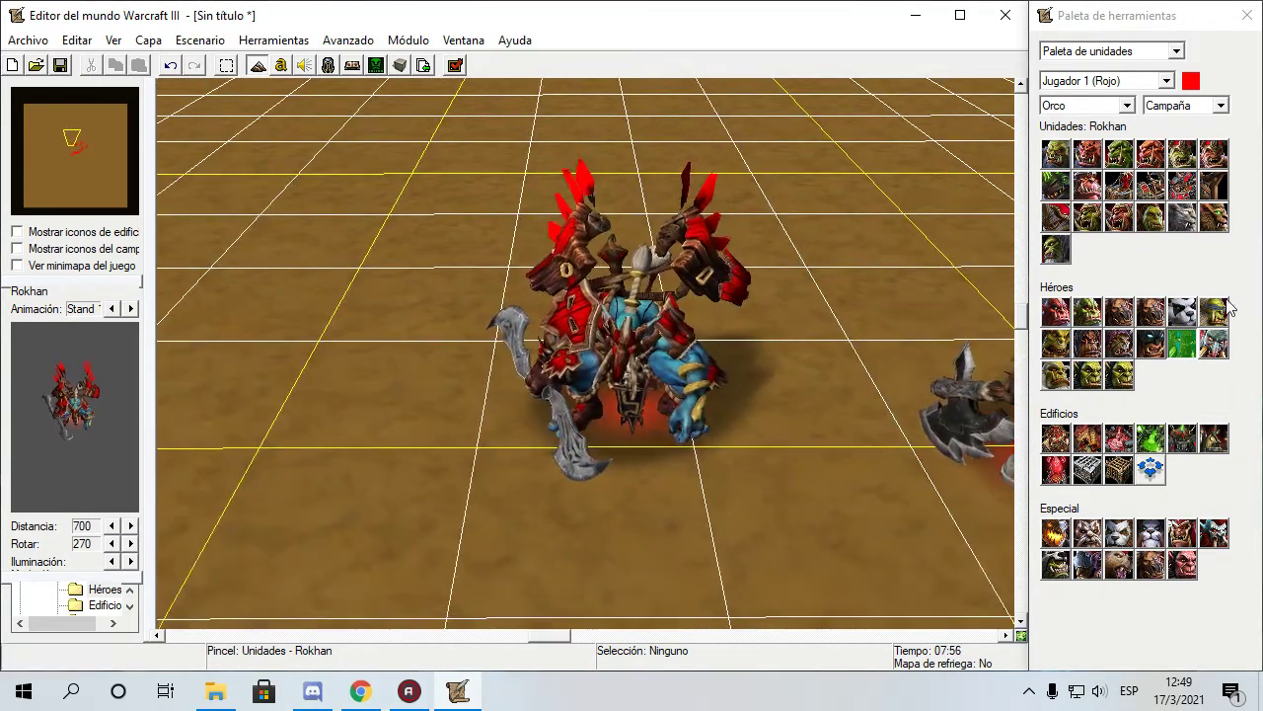
click(1214, 343)
click(367, 483)
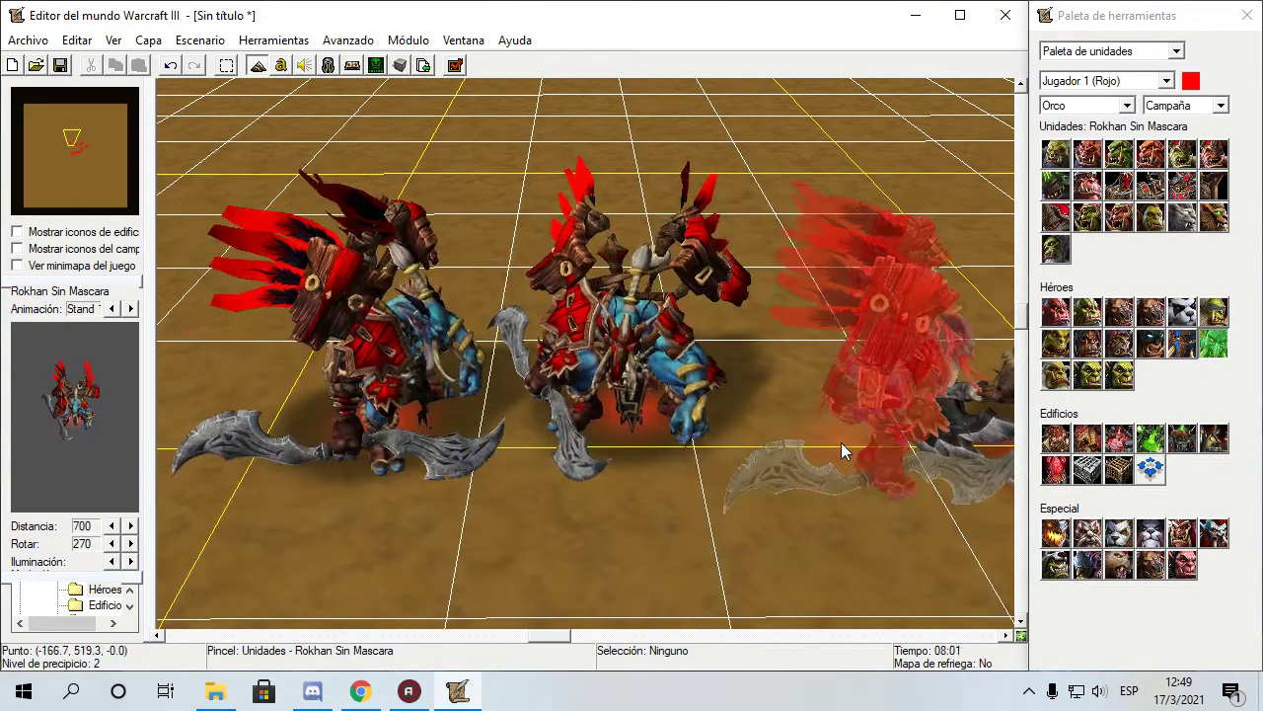
click(1083, 385)
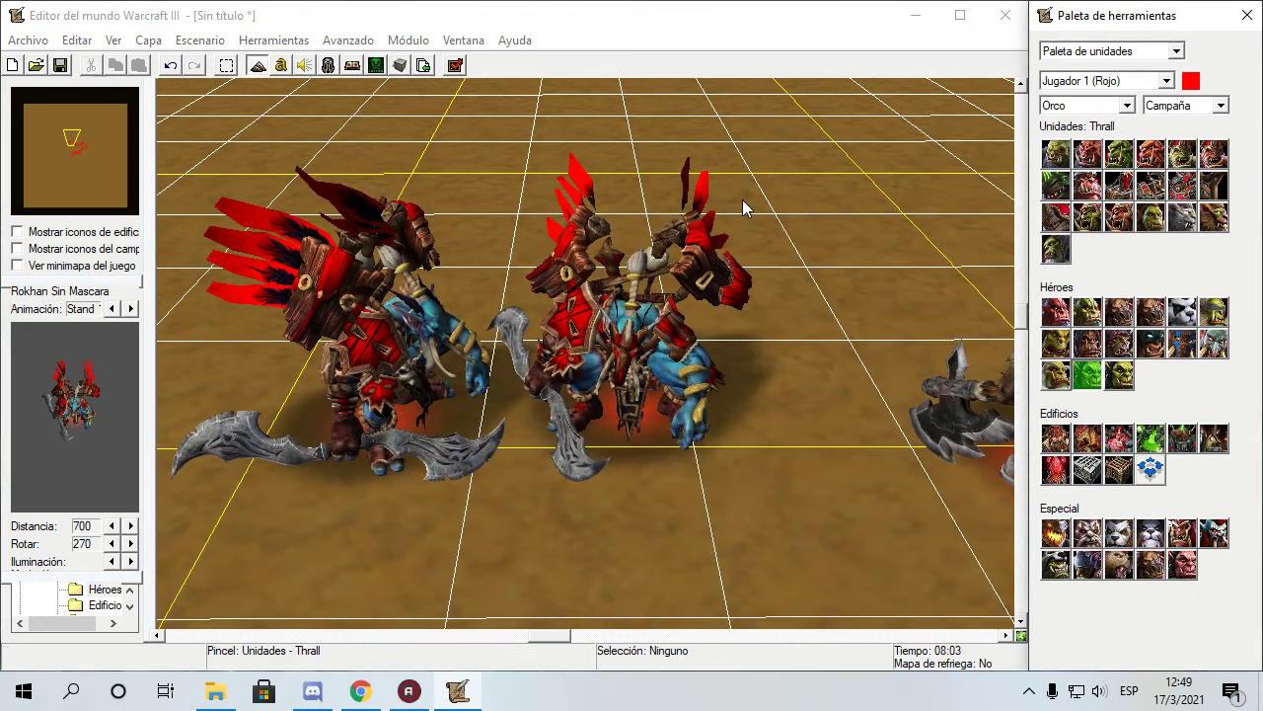
right_drag(743, 199, 888, 404)
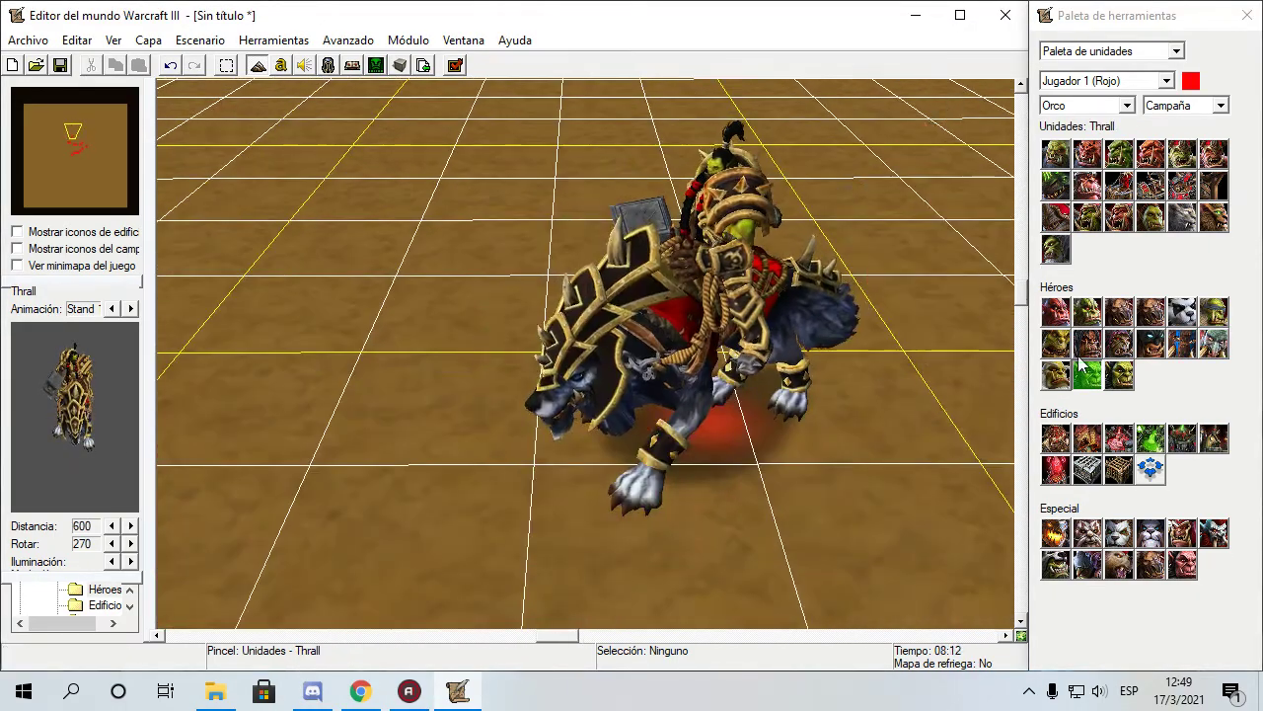
Place the Thrall Sin Montura and ChaosThrall heroes in a row beside the mounted Thrall and view their models.
click(1119, 374)
click(450, 373)
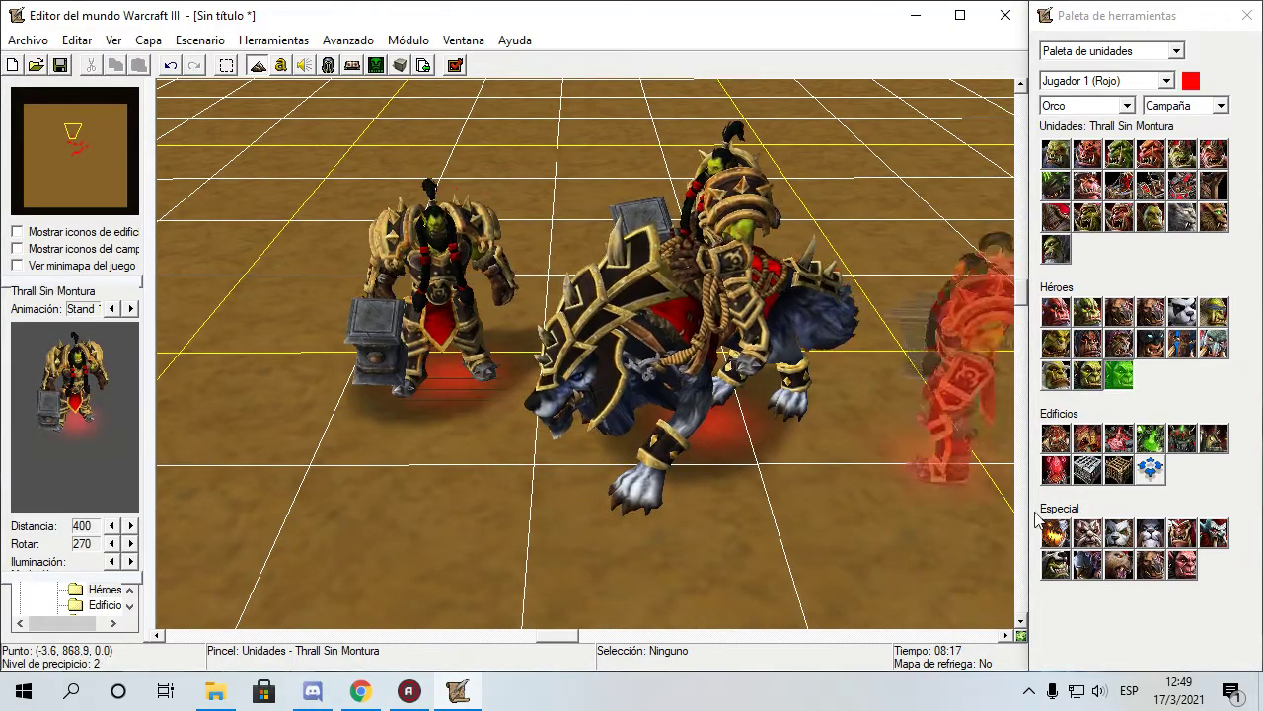
click(1183, 563)
key(Left)
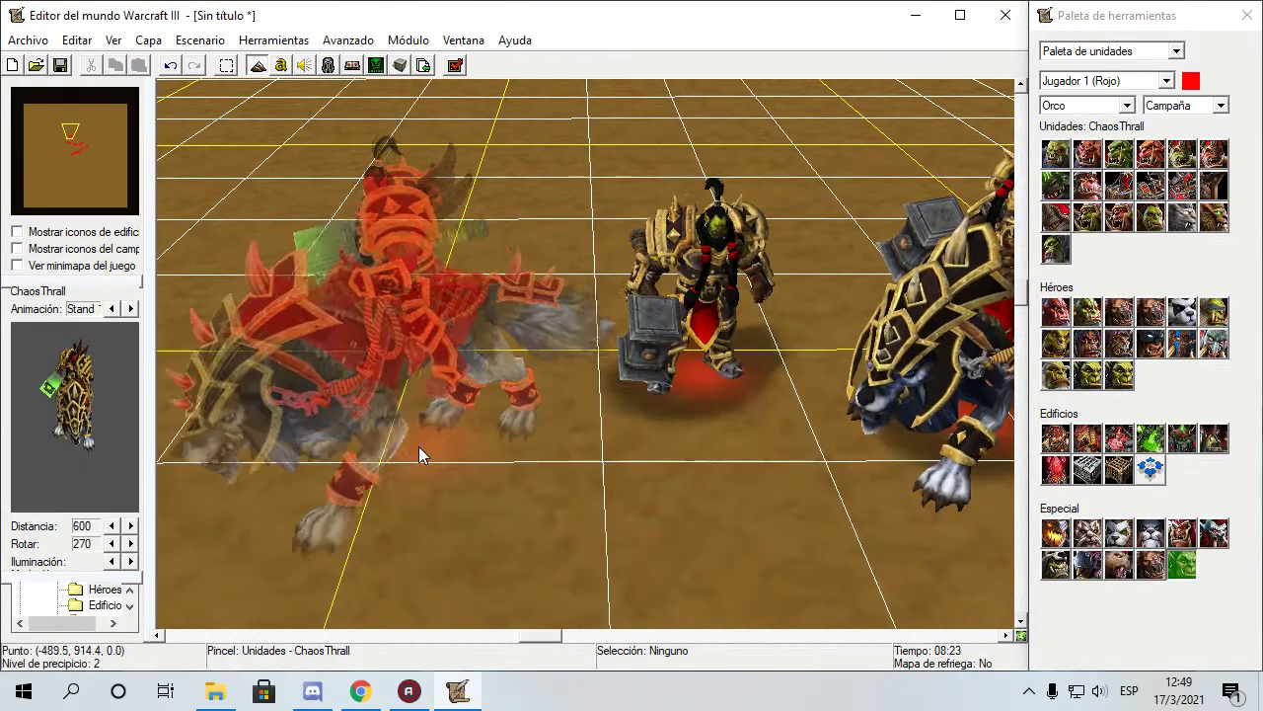
click(418, 446)
key(Left)
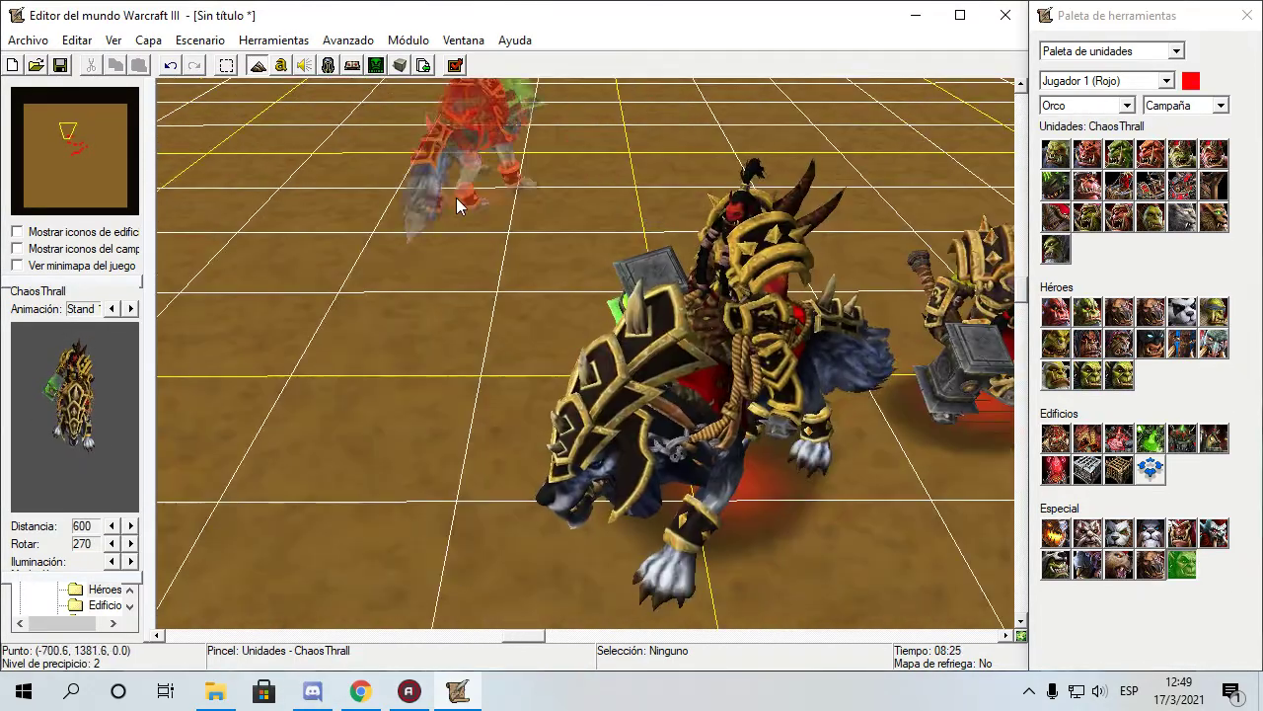
Switch the unit race to Muerto viviente and place two Arthas Sin Montura (Malvado) heroes beside ChaosThrall.
click(1093, 109)
click(1082, 144)
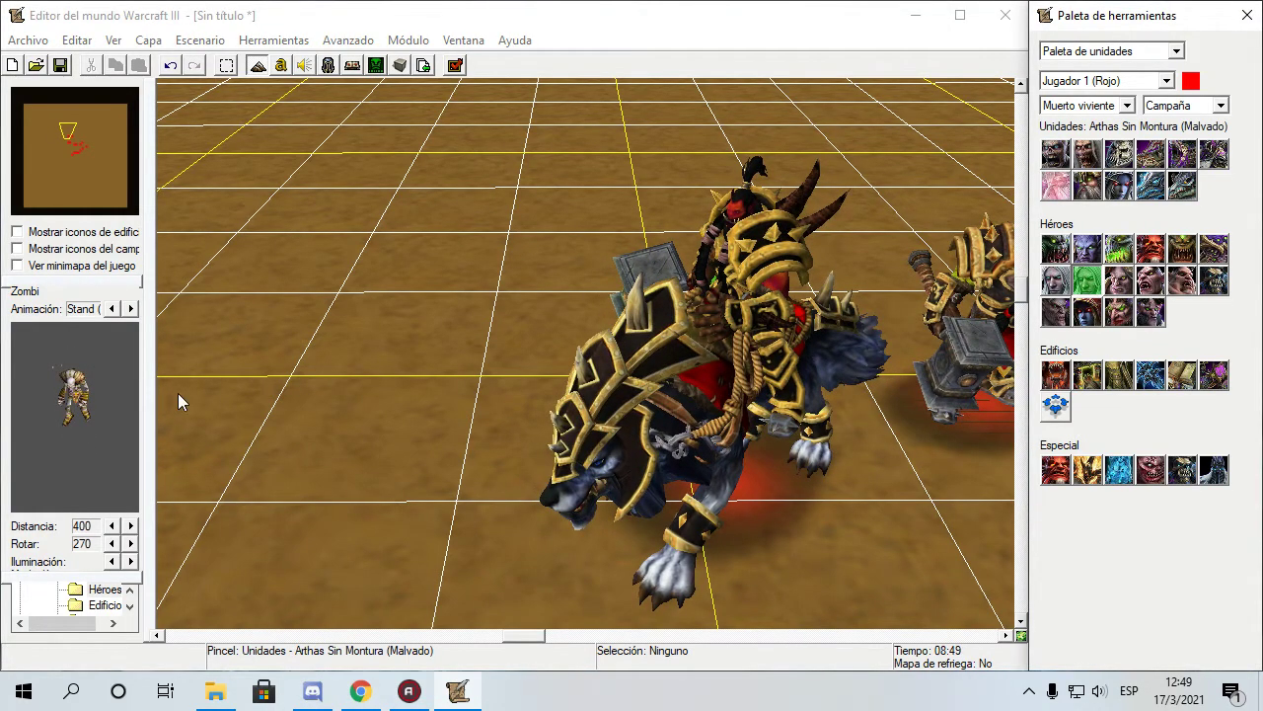
click(293, 444)
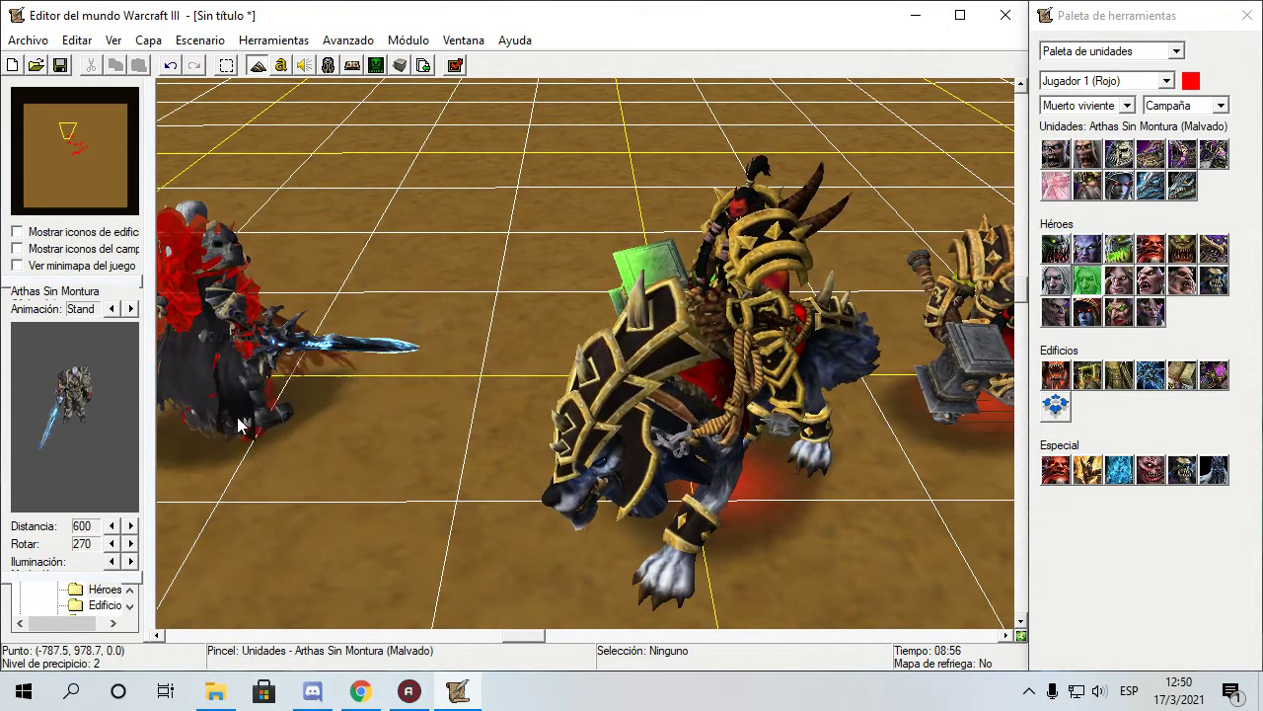
key(Left)
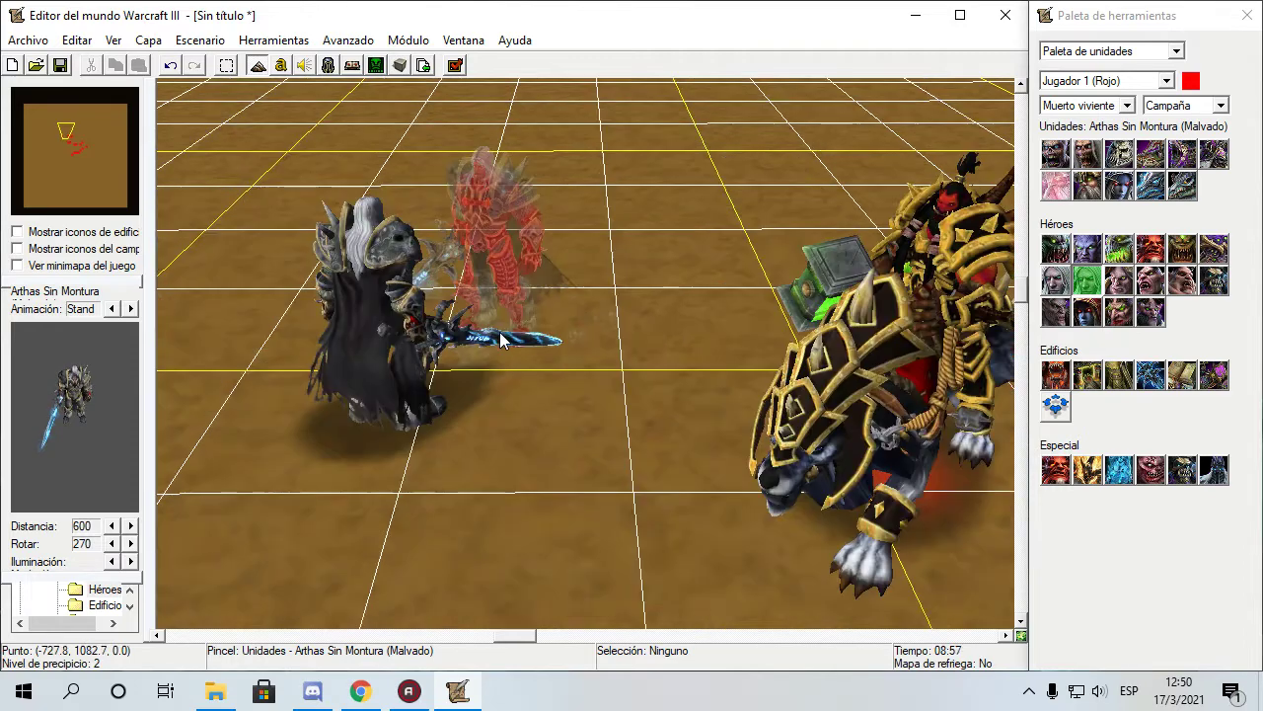
click(429, 360)
Select the front Arthas Sin Montura (Malvado) and examine its armor and sword up close.
click(226, 67)
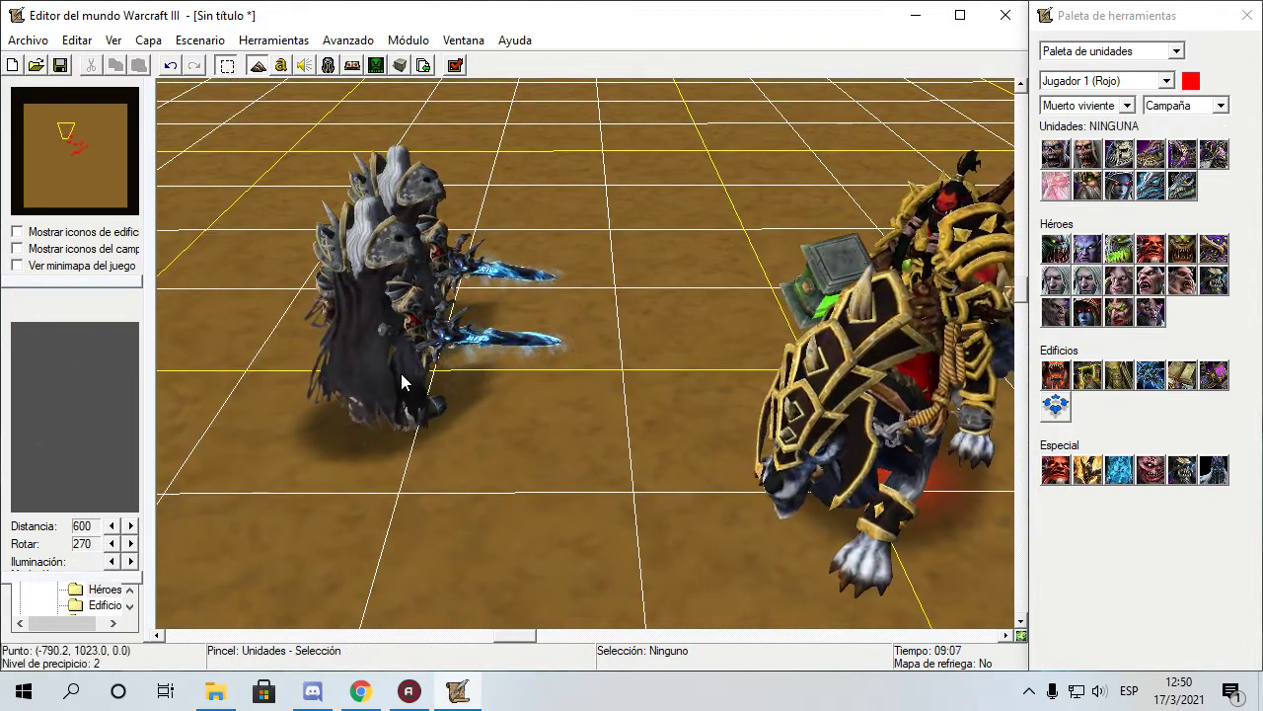
click(398, 367)
scroll(438, 456, up, 5)
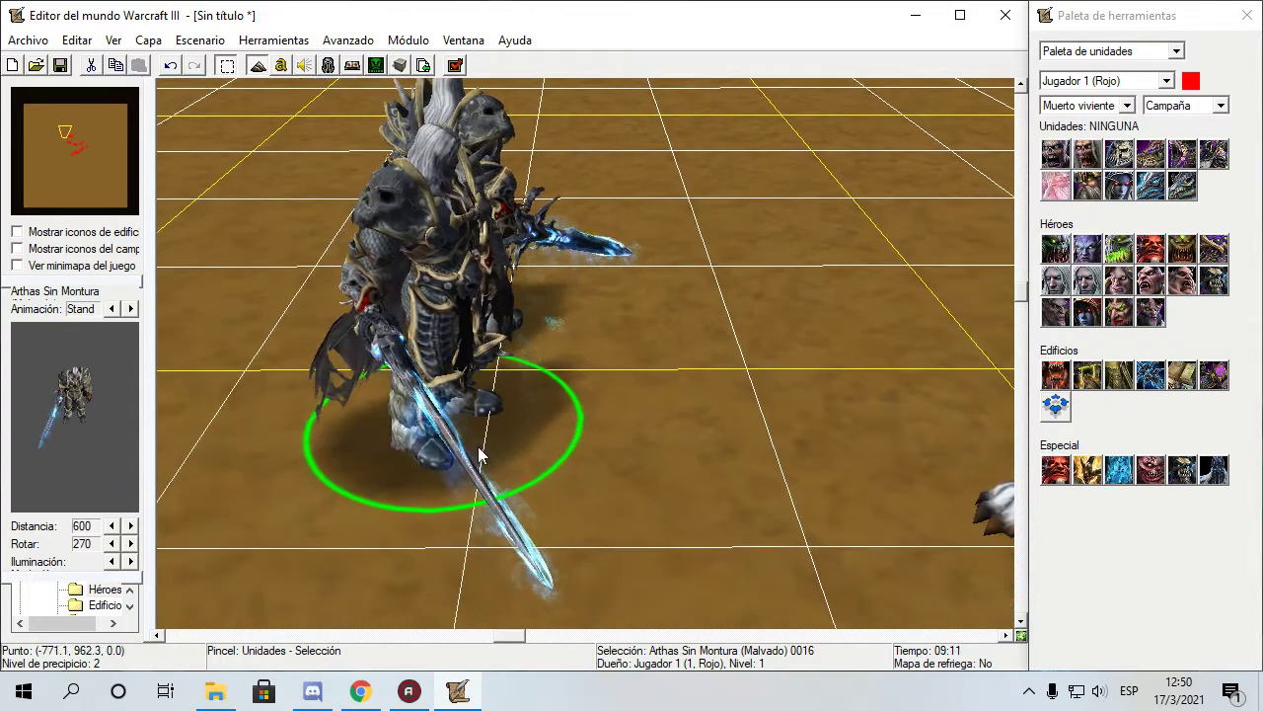
scroll(499, 424, up, 5)
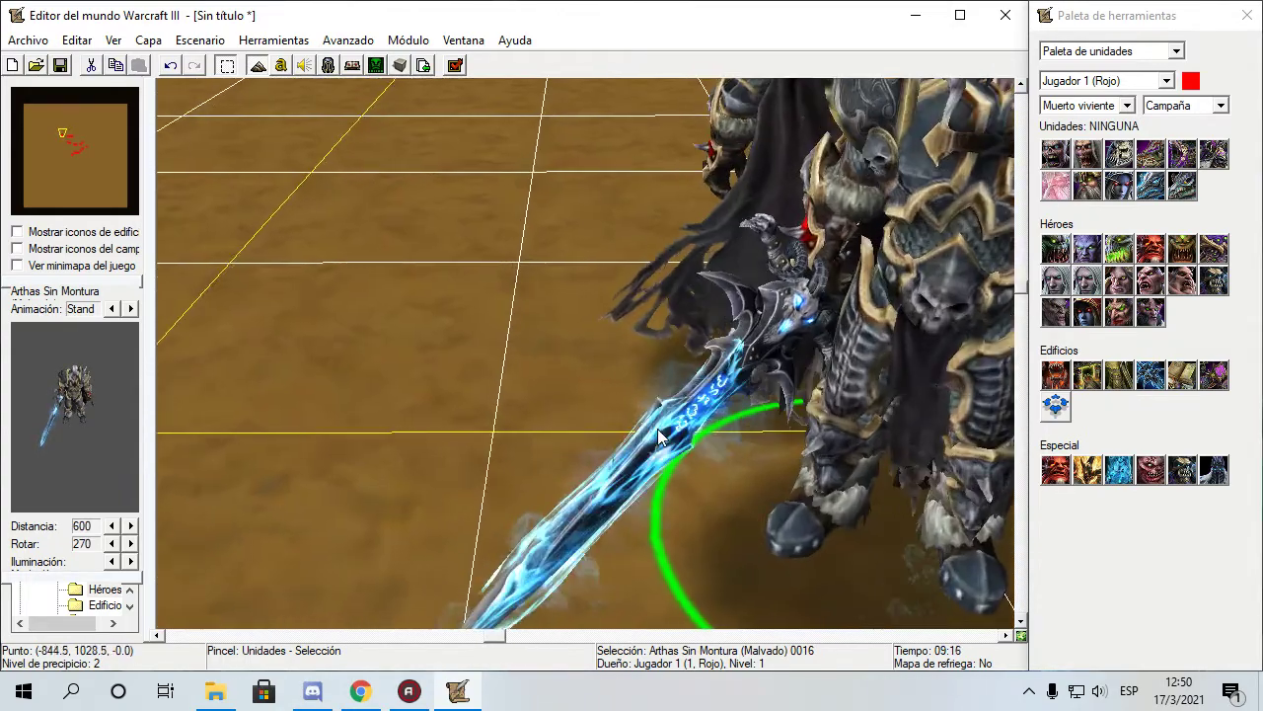
scroll(586, 371, down, 5)
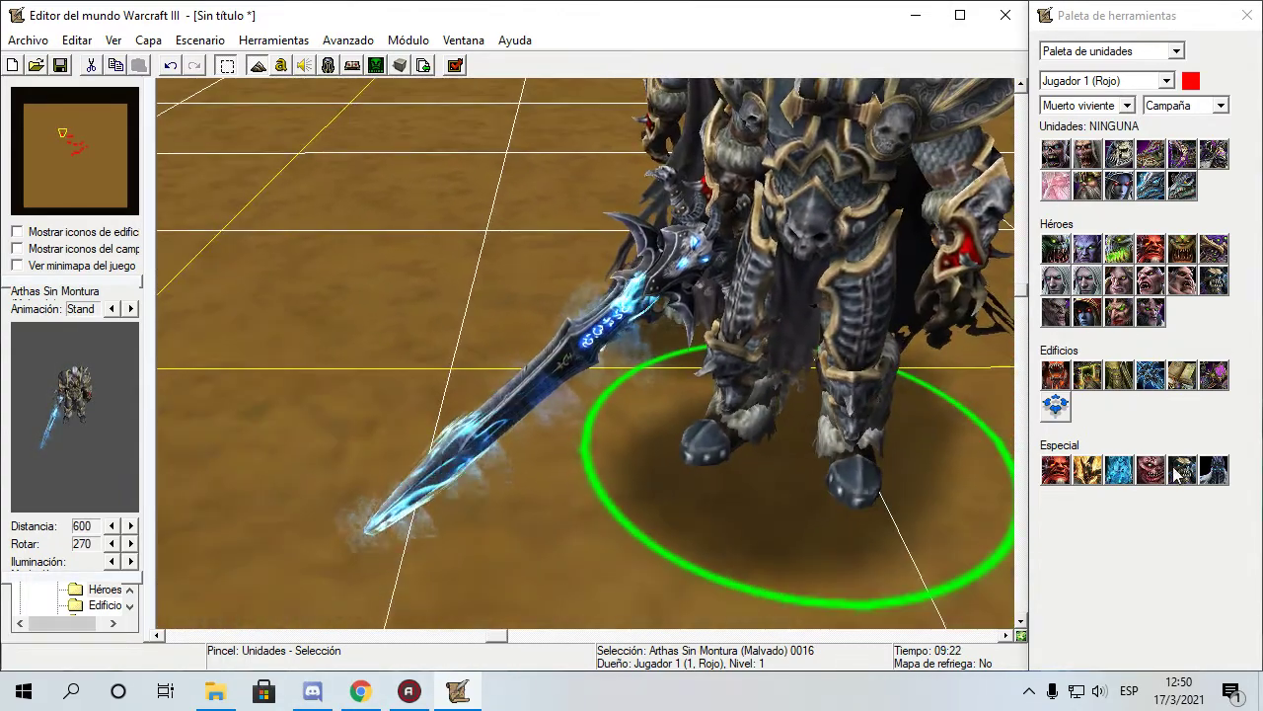
Place the special unit Rey Exanime on open ground beyond the Arthas heroes, select it and inspect its model.
click(1183, 471)
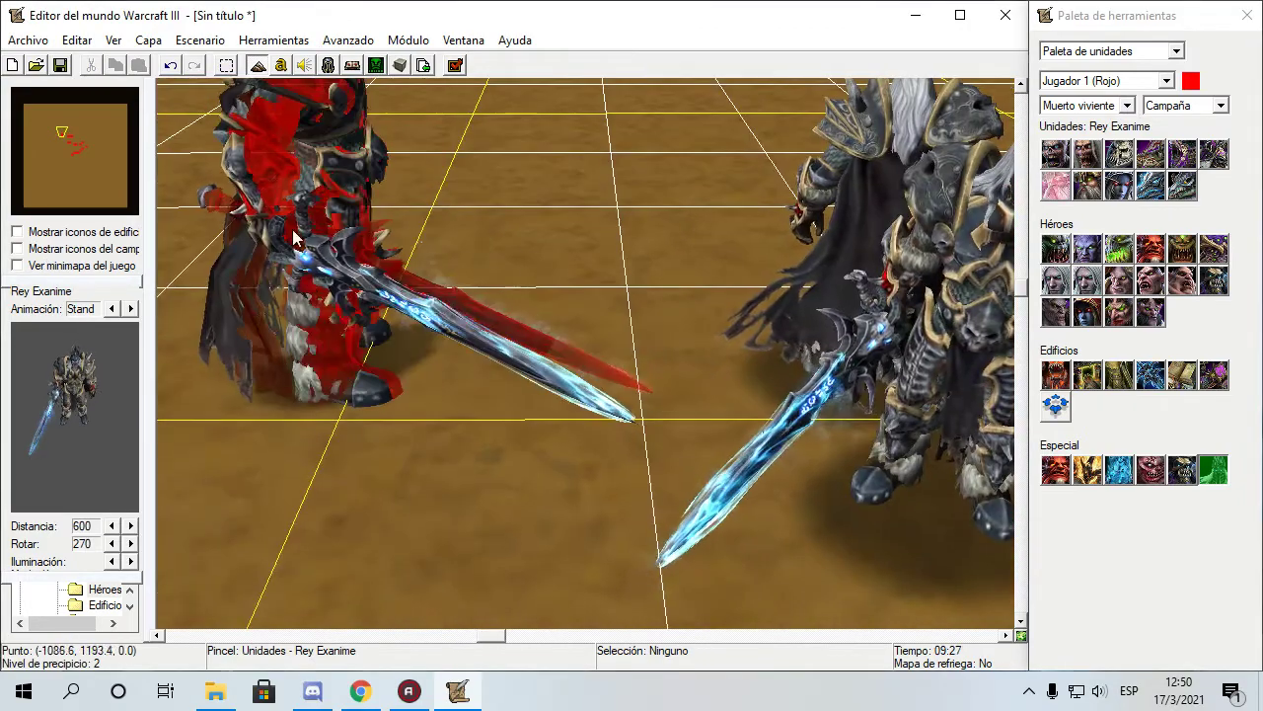
click(257, 553)
click(227, 66)
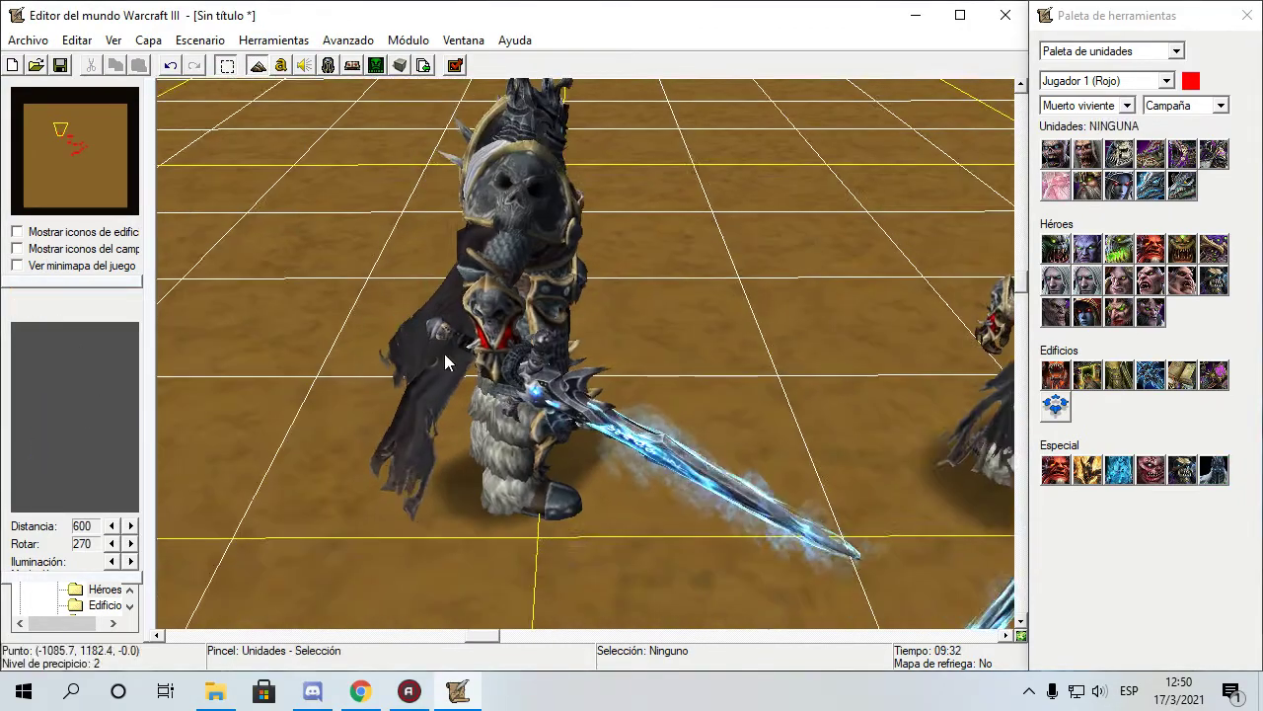
click(470, 488)
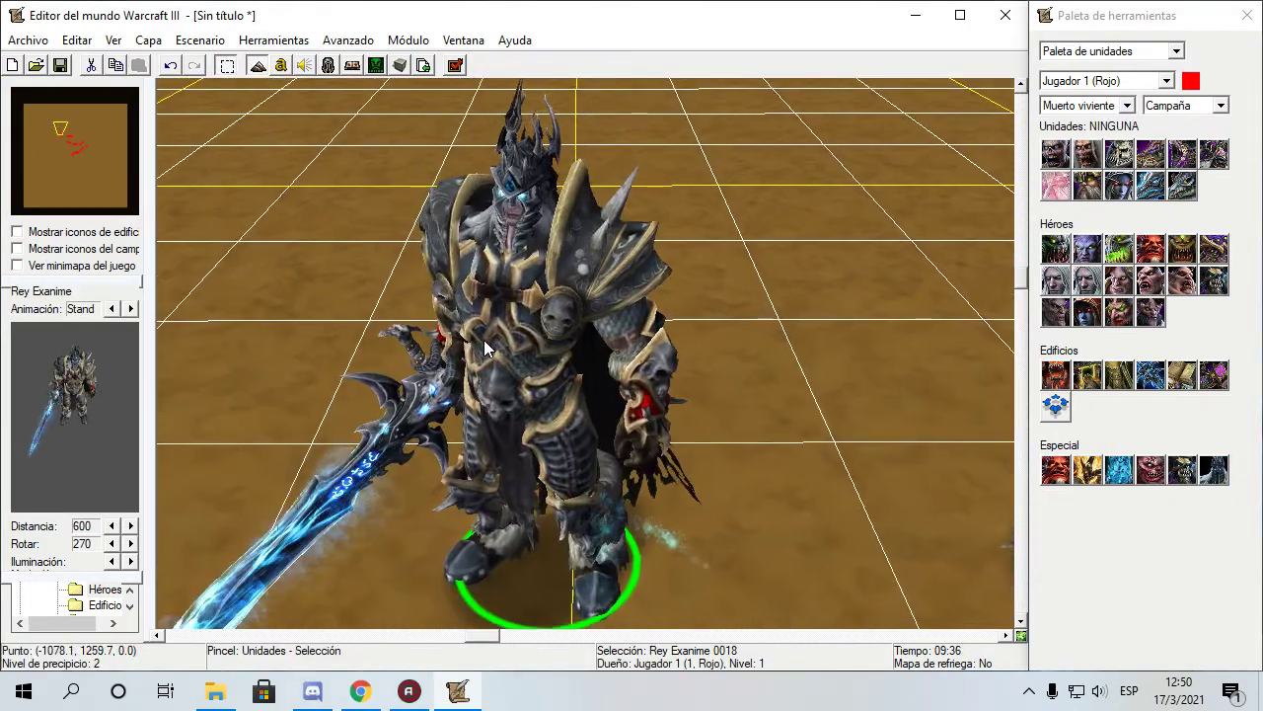
scroll(559, 424, down, 3)
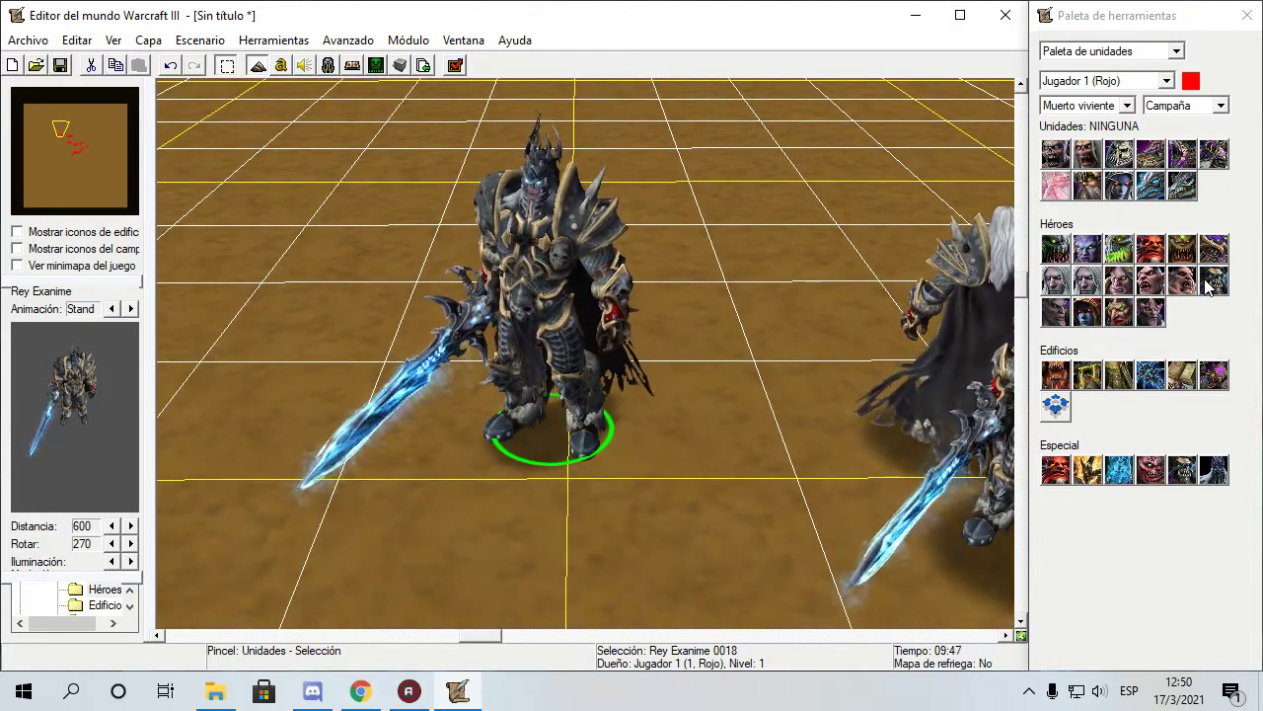
Place the Mannoroth and Azgalor heroes in a row on open ground beyond Rey Exanime.
click(1055, 248)
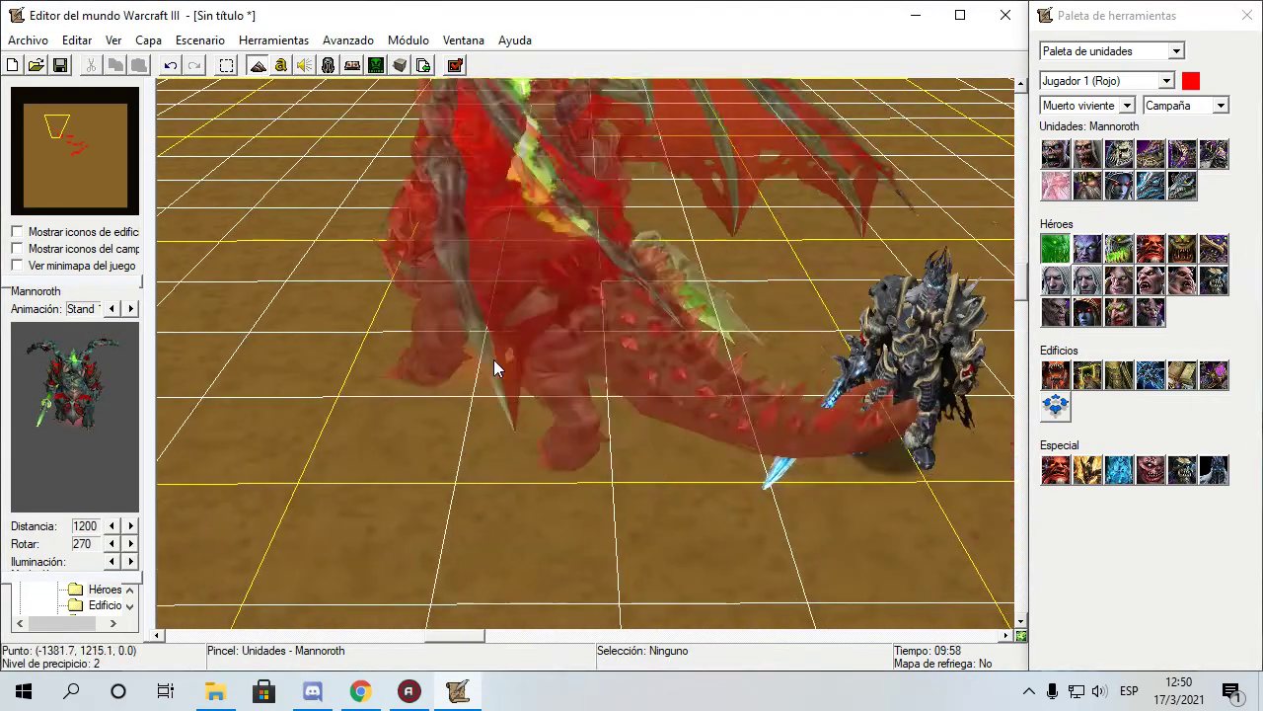
click(630, 422)
scroll(631, 424, up, 3)
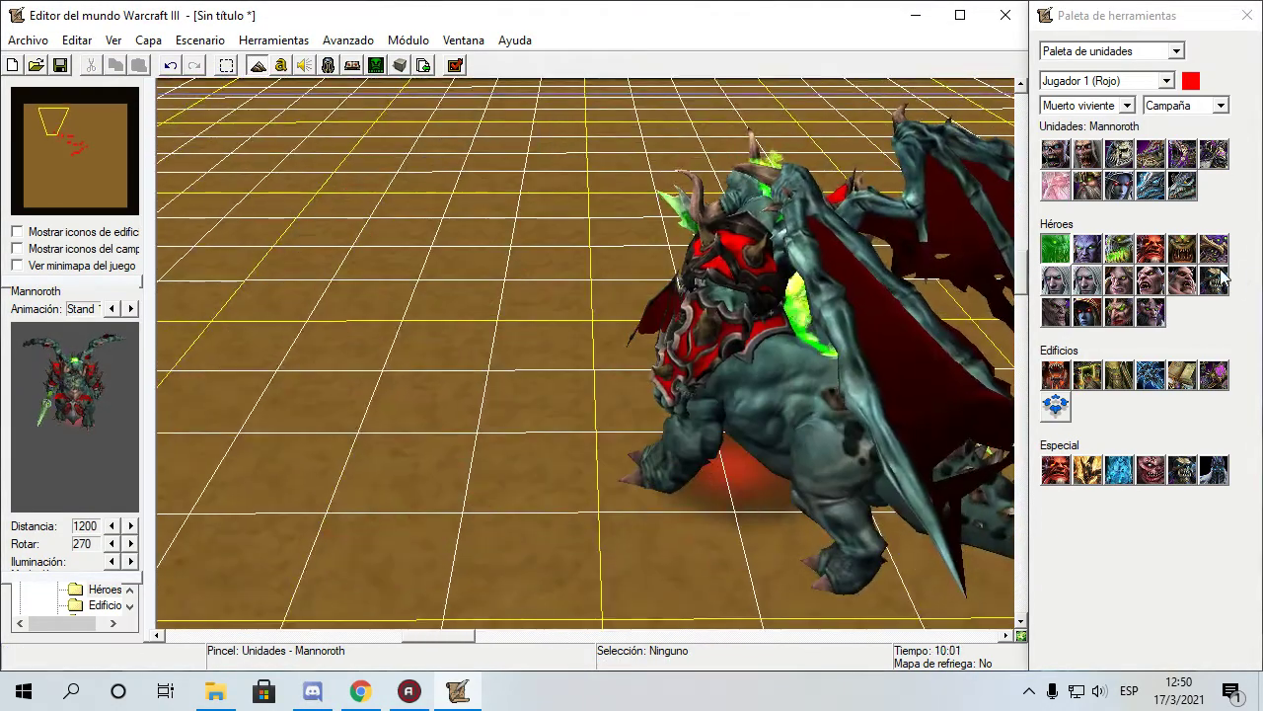
click(1118, 249)
click(335, 389)
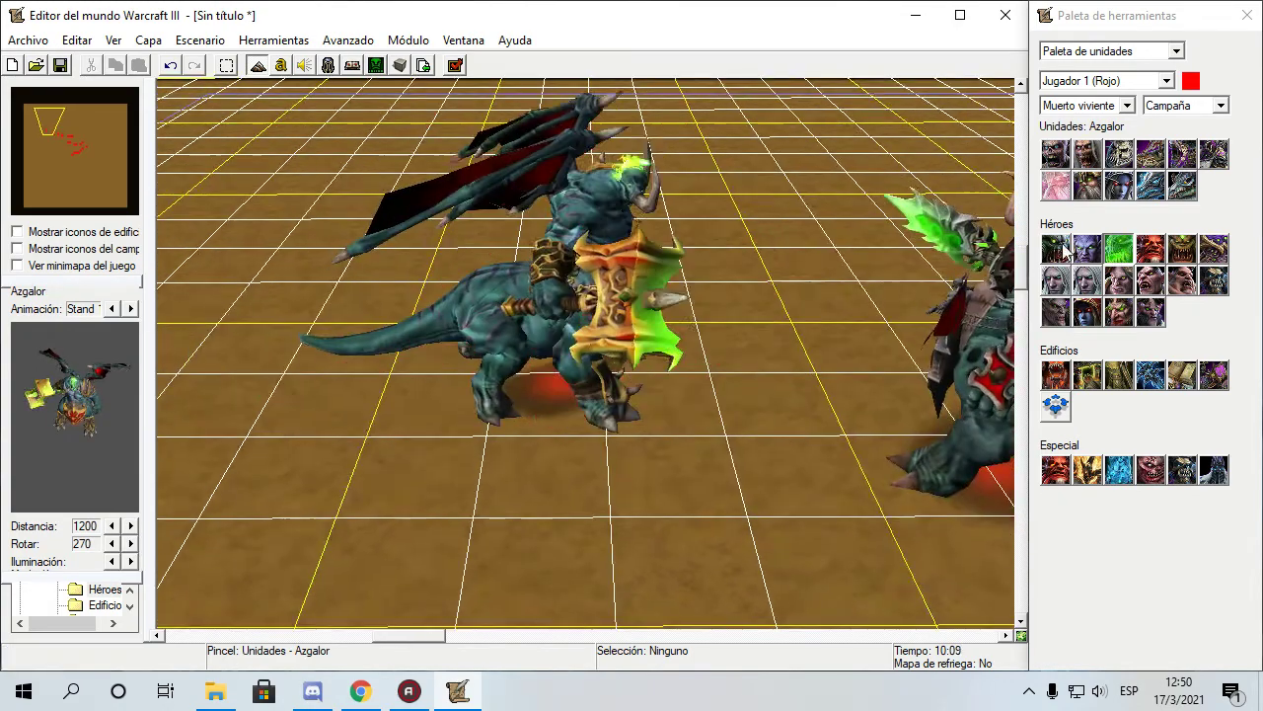
Place the Magtheridon hero beside Azgalor and the Kil}aeden hero on open ground behind them.
click(1181, 248)
scroll(425, 409, up, 3)
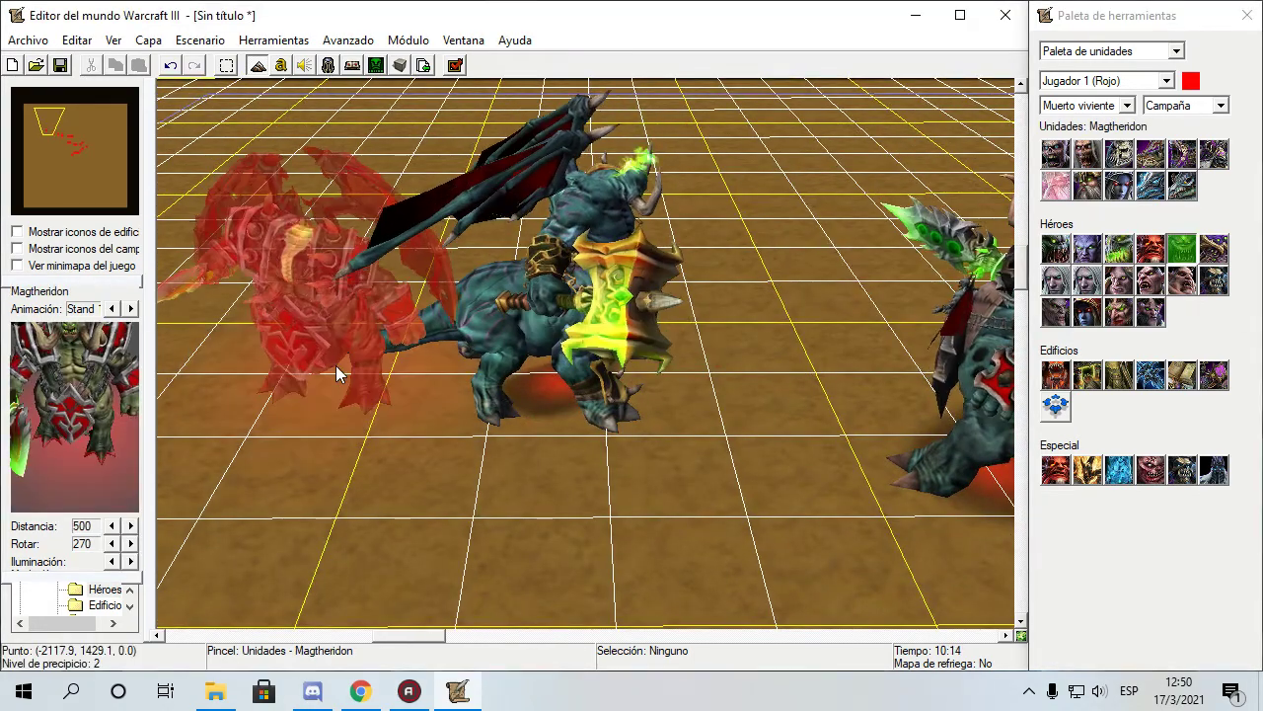
click(345, 415)
click(1150, 248)
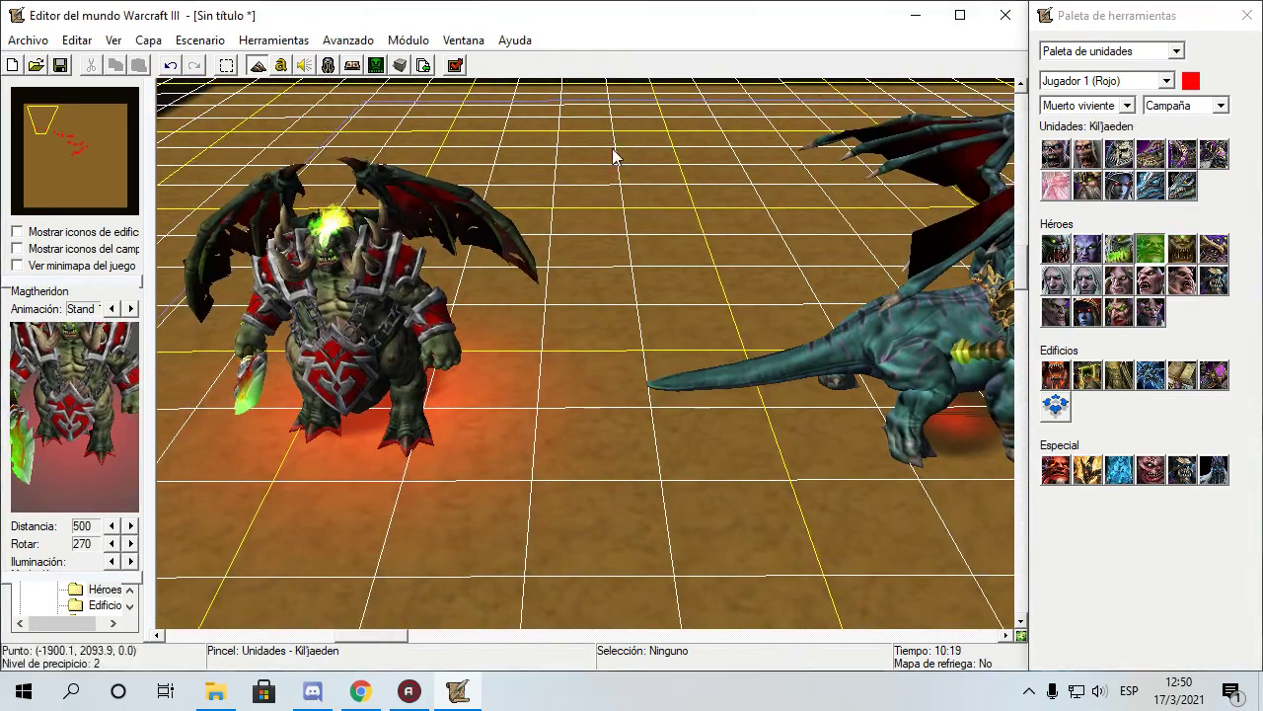
scroll(622, 286, down, 2)
click(614, 308)
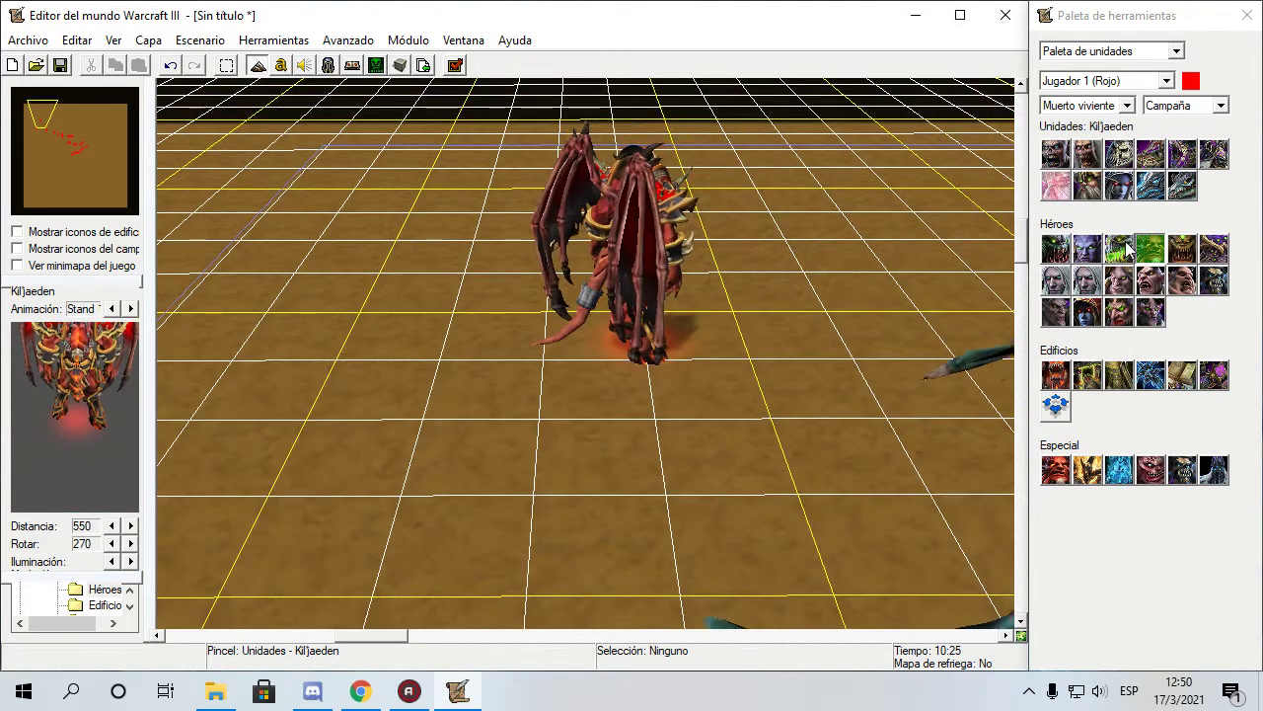
Place the Archimonde hero beside Kil}aeden and select it to view its model from the front.
click(1087, 249)
click(359, 349)
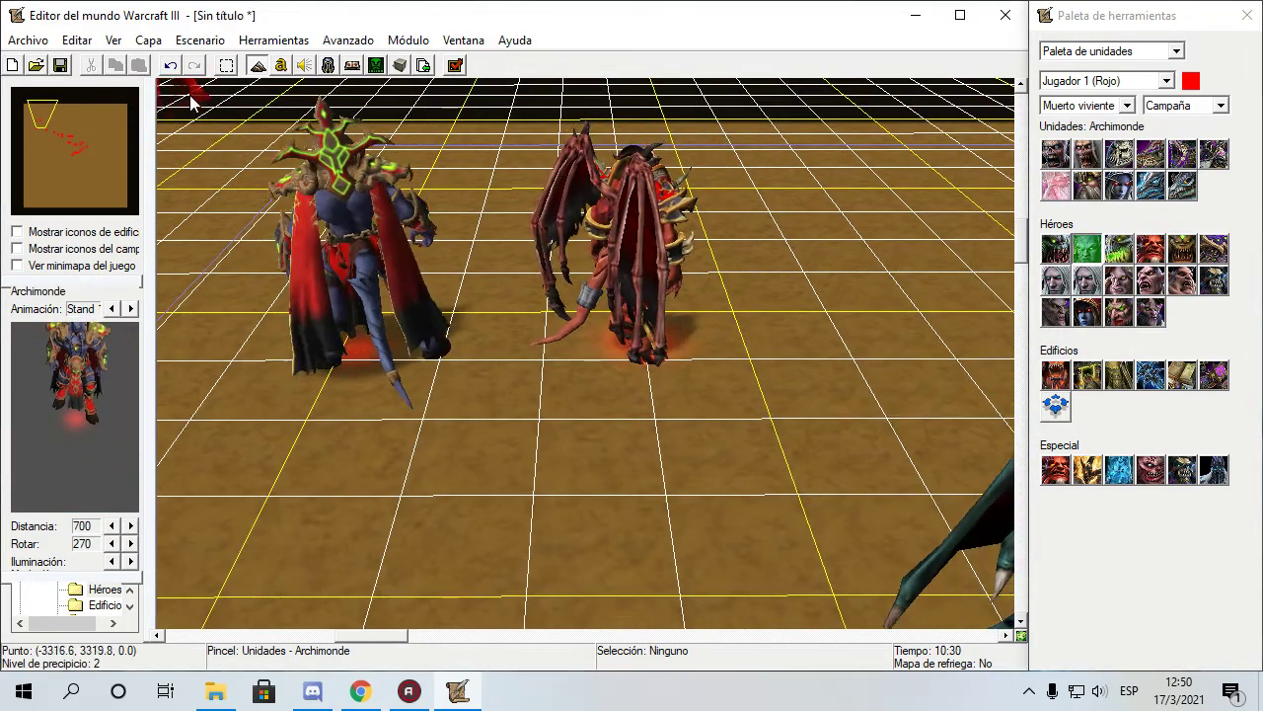
right_click(334, 265)
click(333, 264)
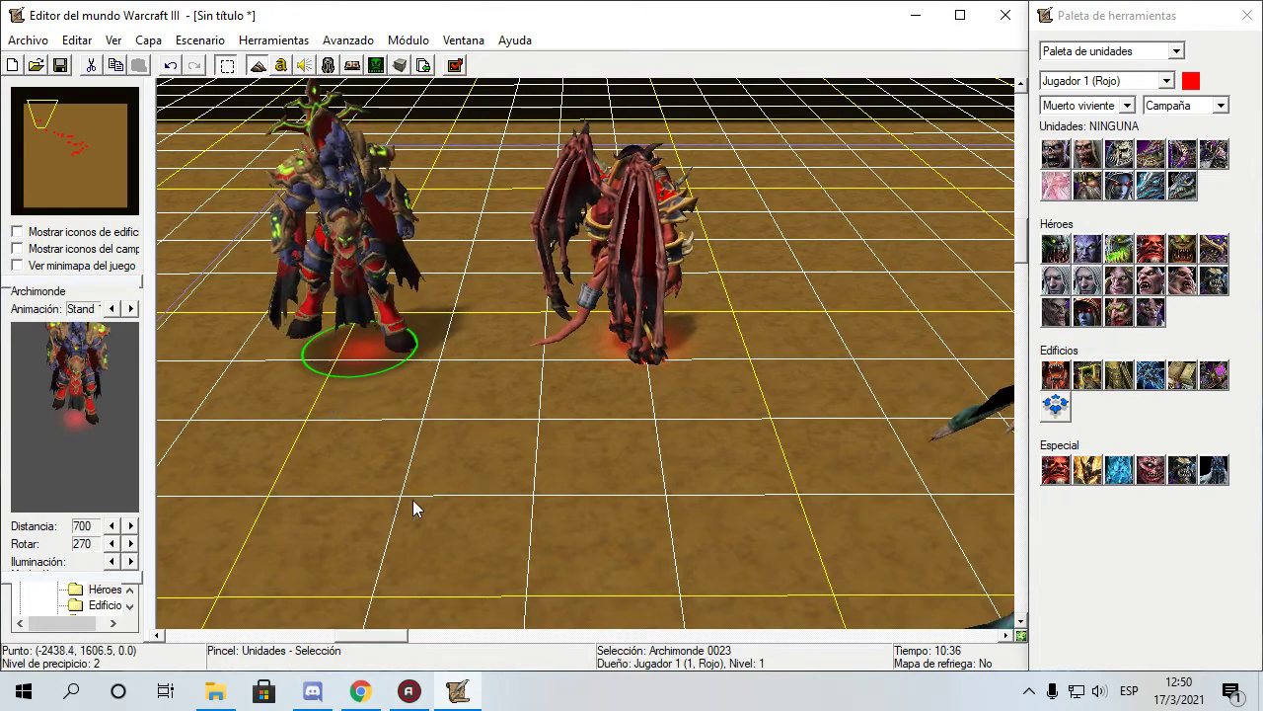
Select Kil}aeden and examine its model from close up and from farther away.
click(614, 290)
scroll(620, 328, up, 5)
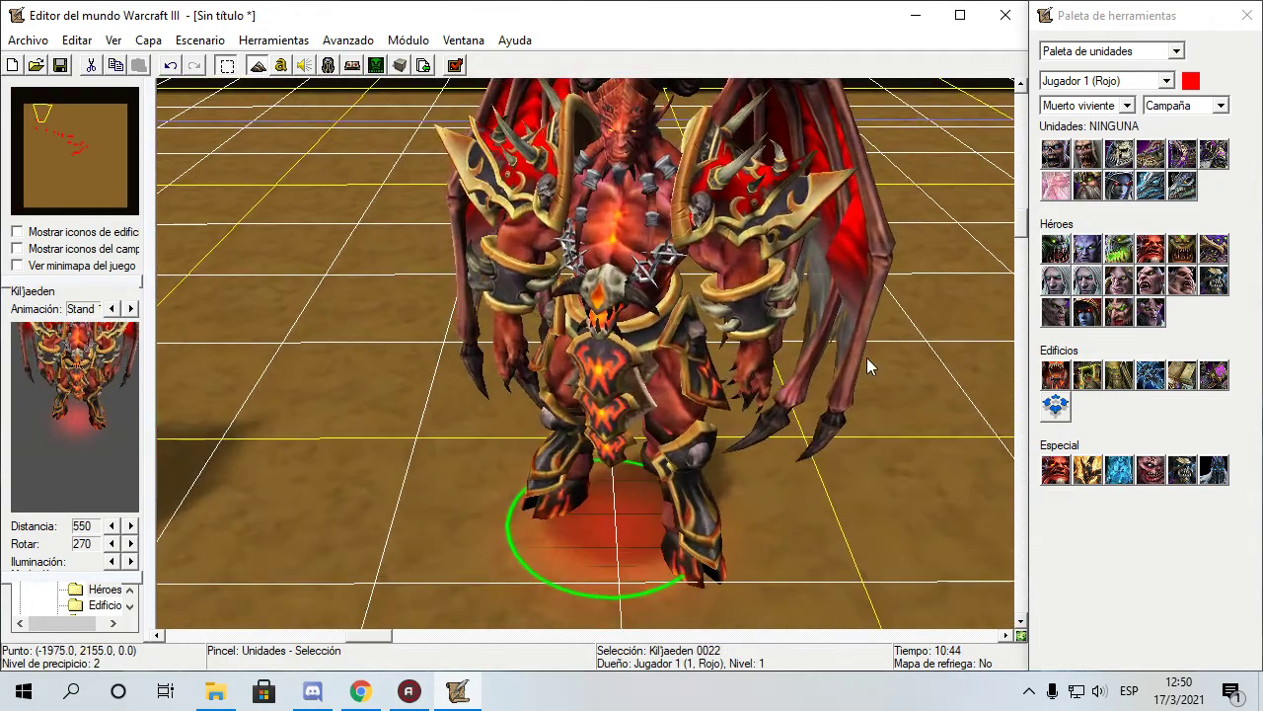
scroll(869, 355, down, 5)
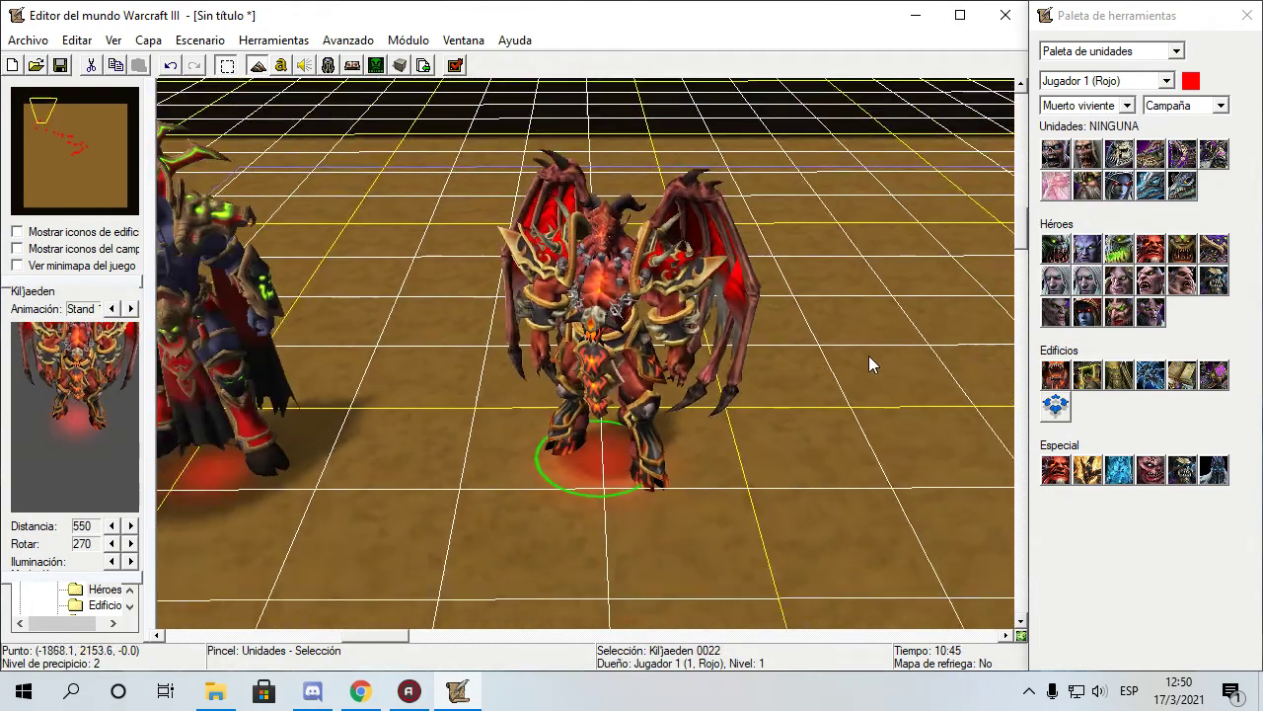
Place the Detheroc and Balnazzar heroes in a row on the open ground beside Kil}aeden.
mouse_move(869, 355)
right_down()
mouse_move(707, 378)
mouse_move(635, 372)
right_up()
click(1184, 302)
click(1181, 286)
click(712, 416)
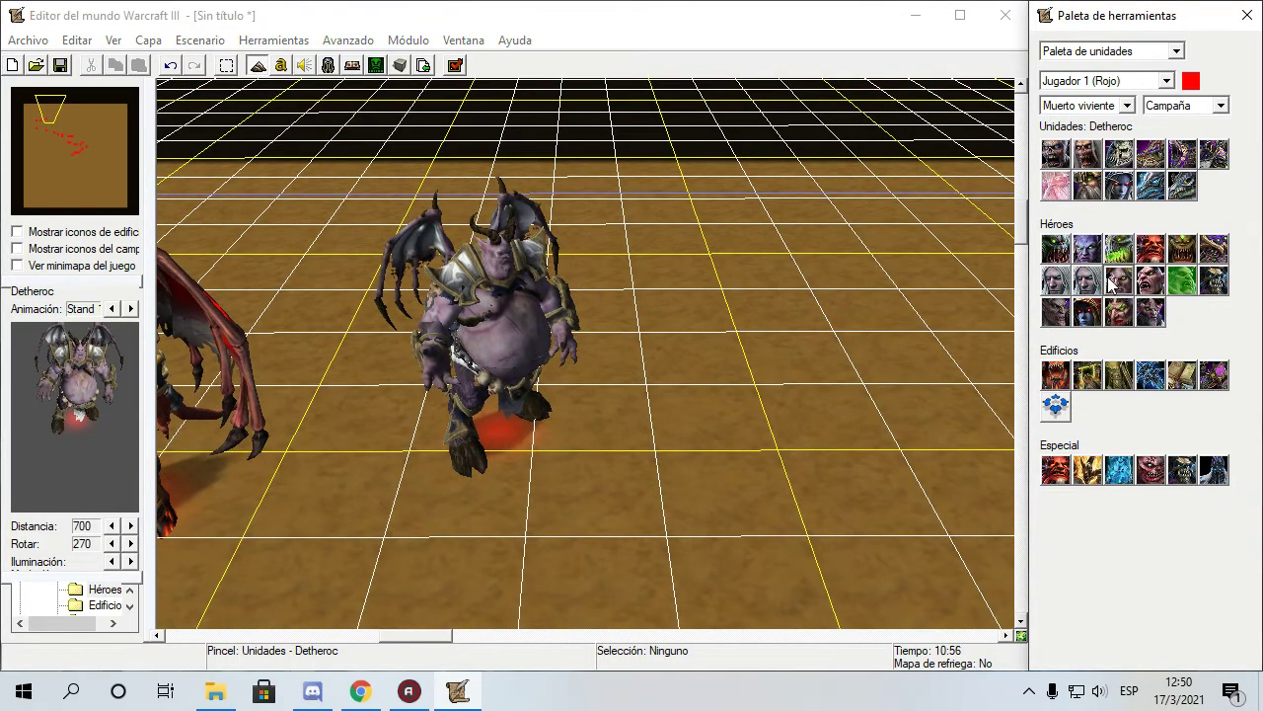
click(1153, 312)
click(673, 357)
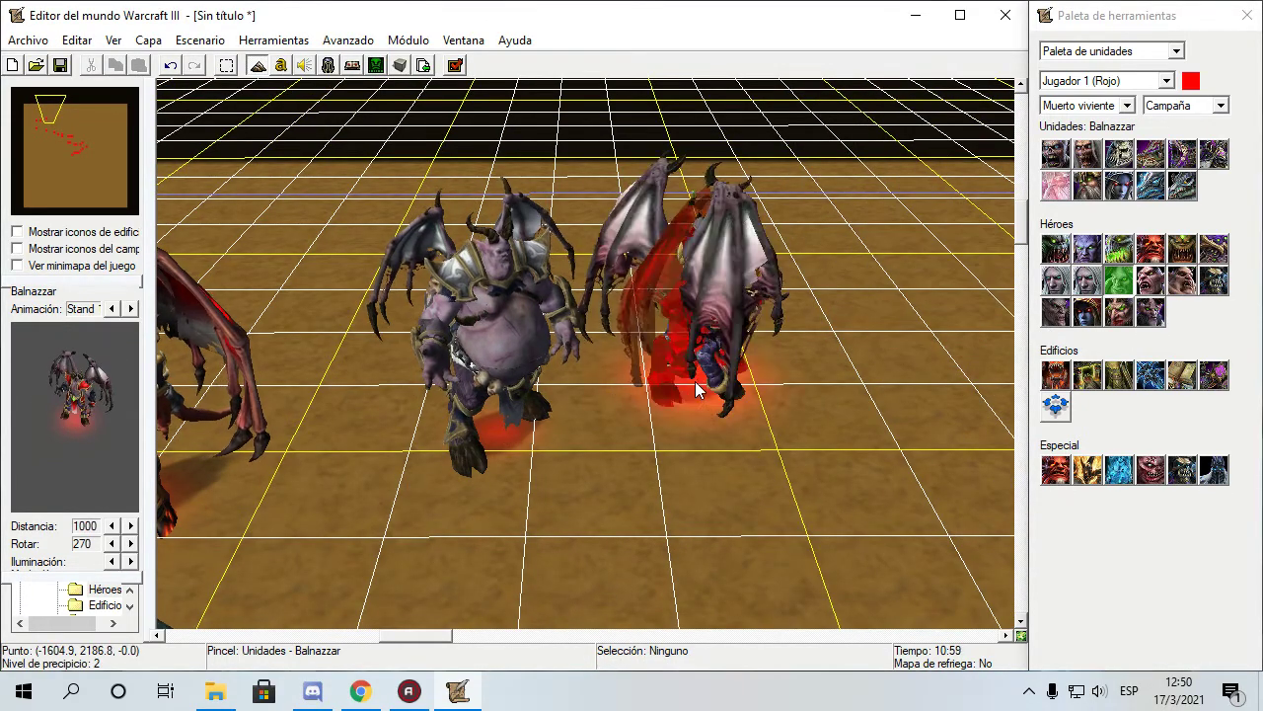
Select Balnazzar, examine its model up close, and look over the whole lineup of placed heroes.
click(226, 65)
click(725, 327)
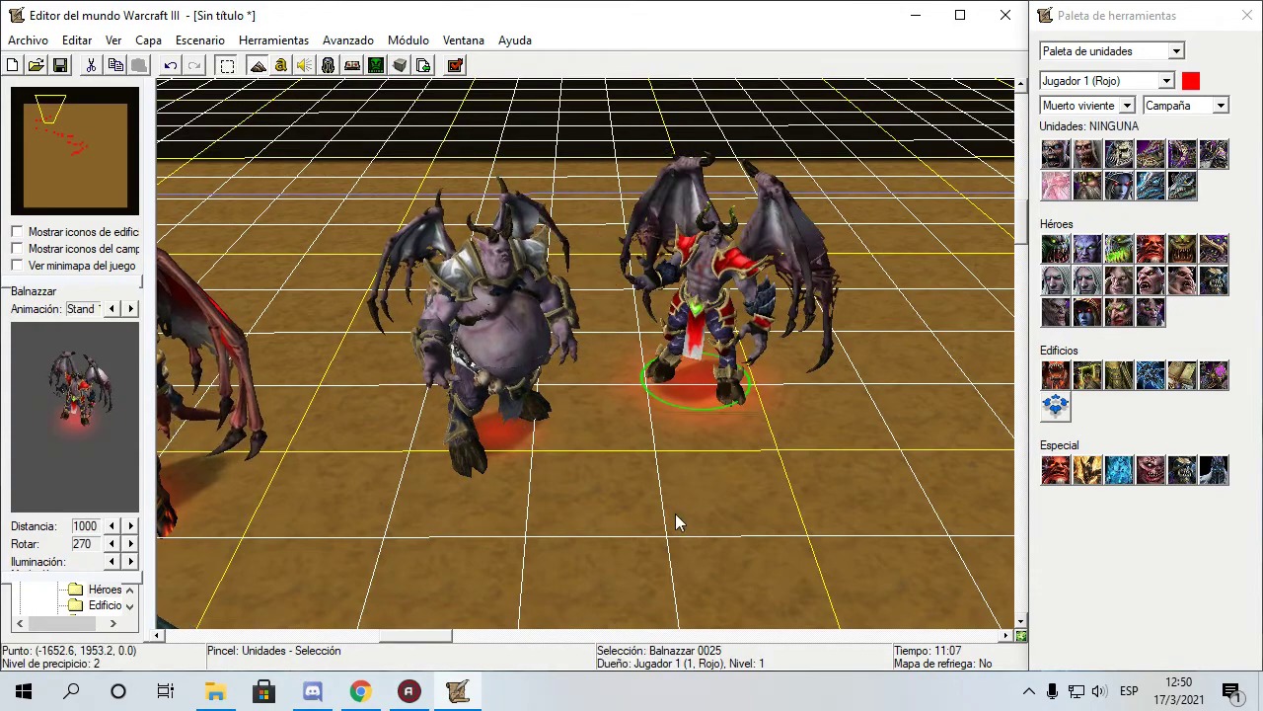
scroll(675, 513, up, 5)
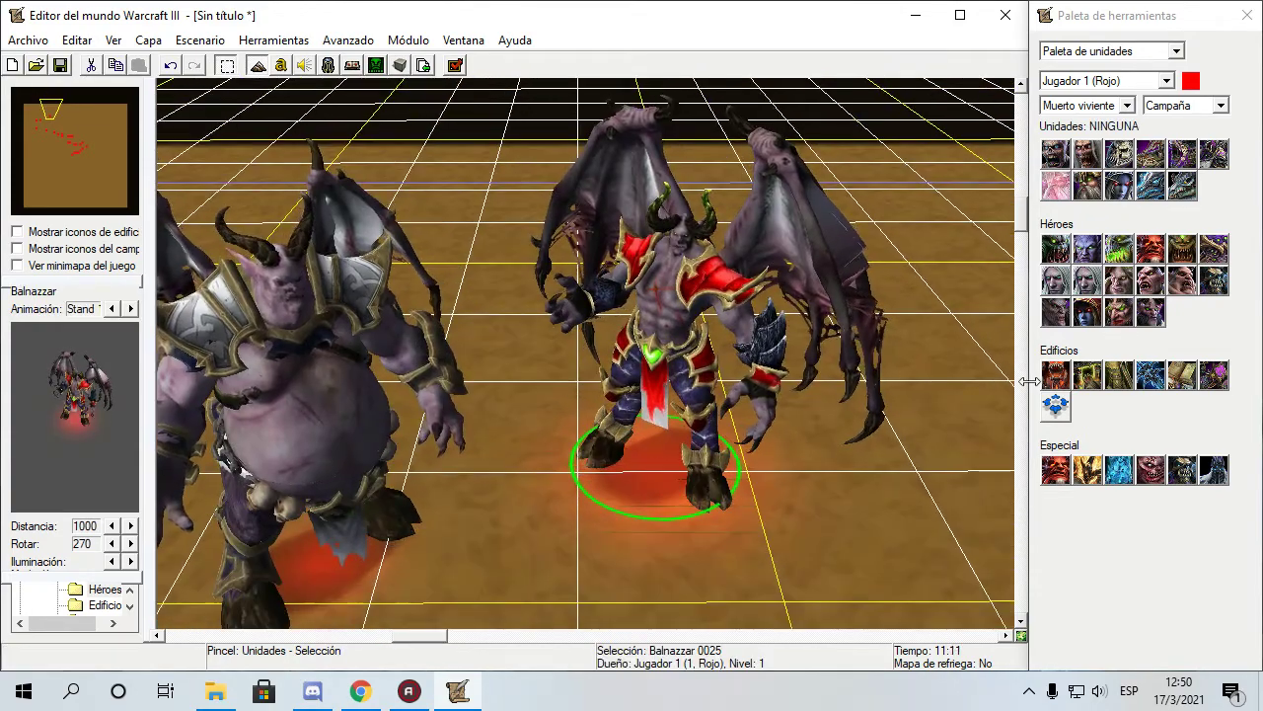
scroll(713, 373, down, 5)
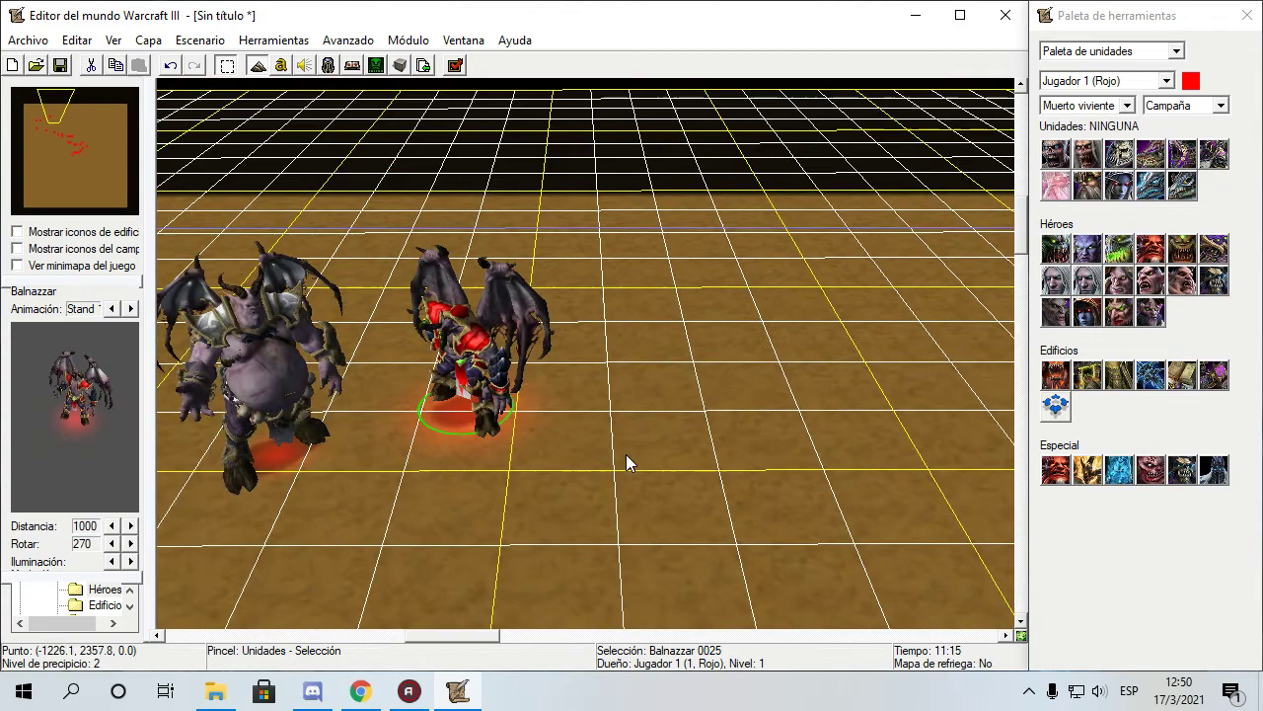
scroll(626, 454, up, 5)
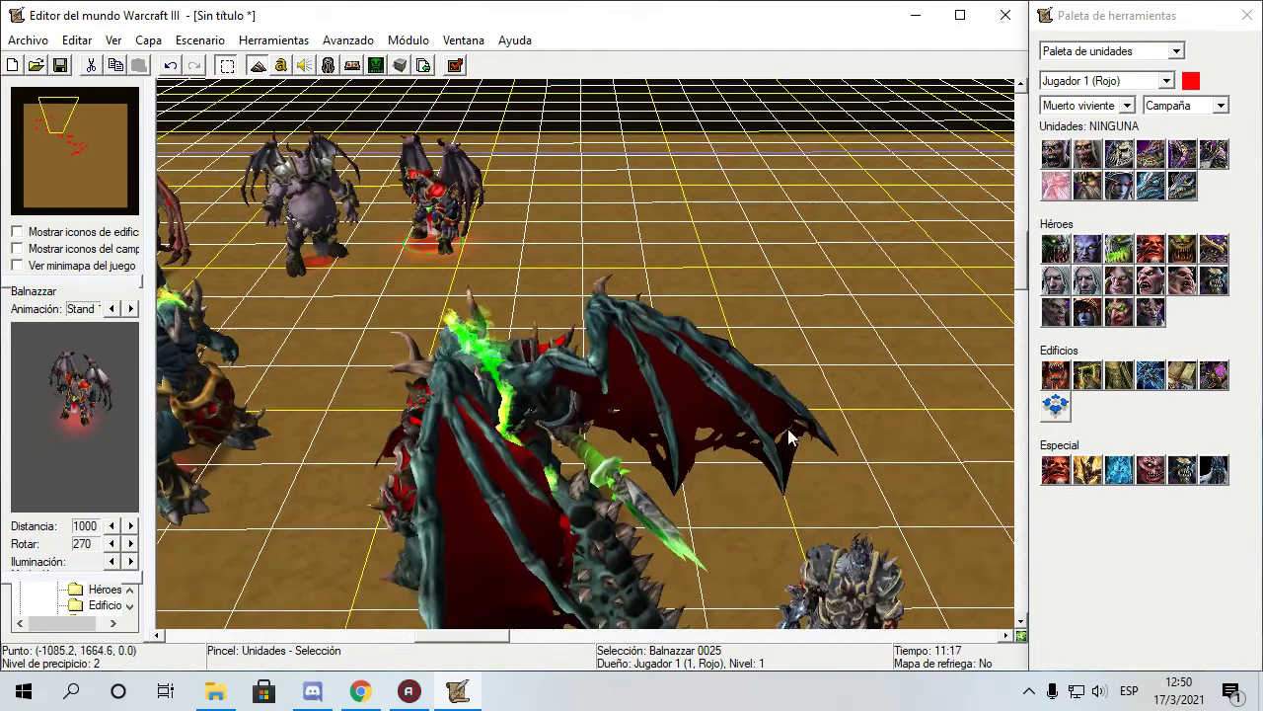
scroll(626, 454, down, 4)
scroll(565, 393, down, 2)
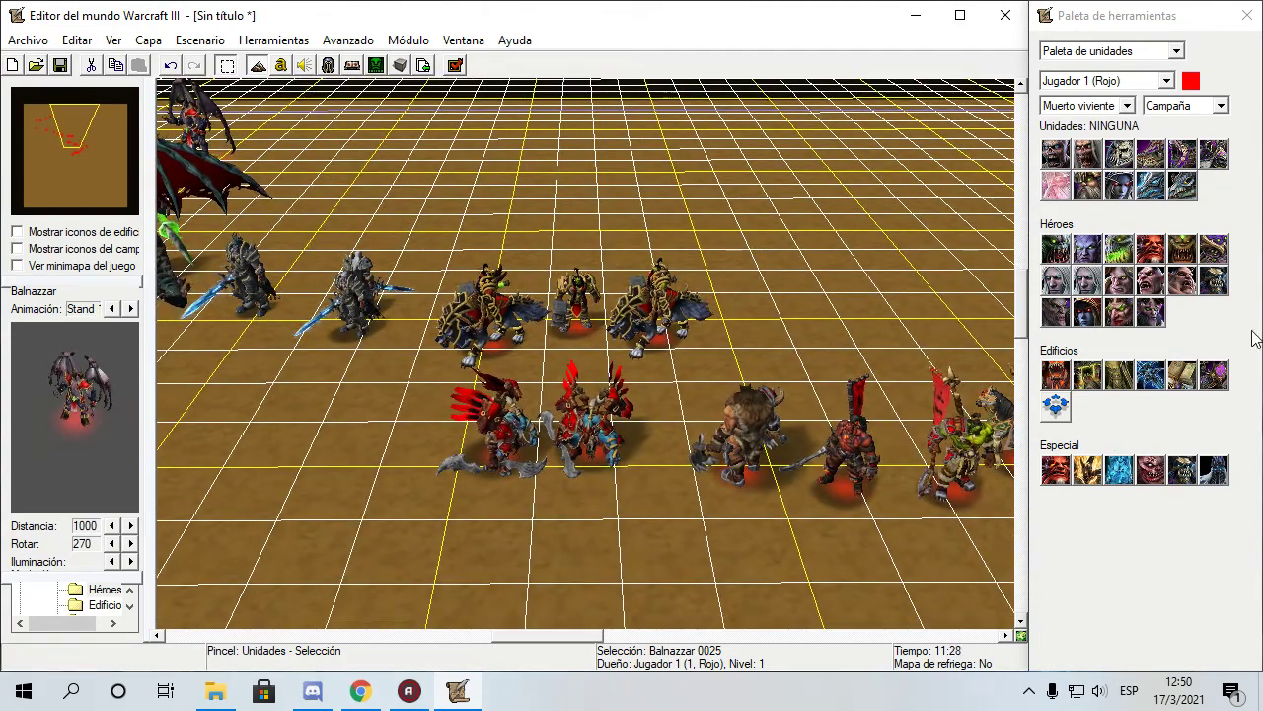
Switch the unit race to Elfo de la noche and close the editor without saving the untitled map.
click(1086, 105)
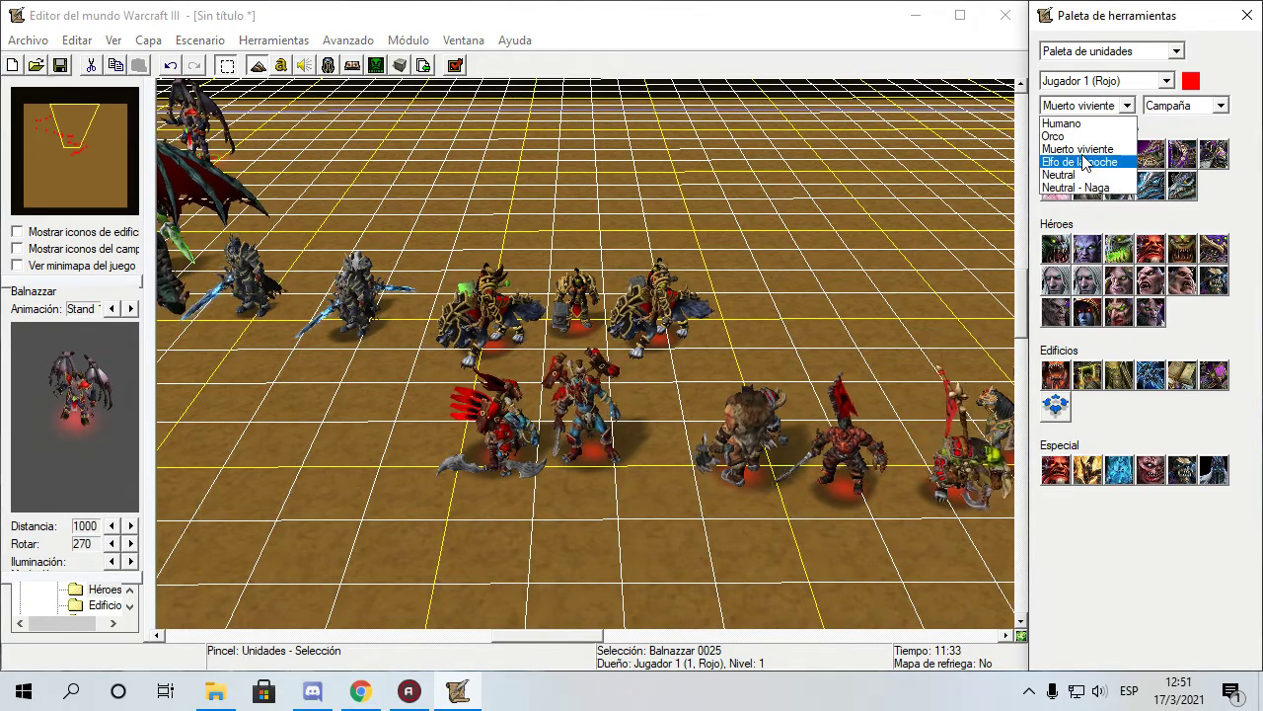
click(1083, 161)
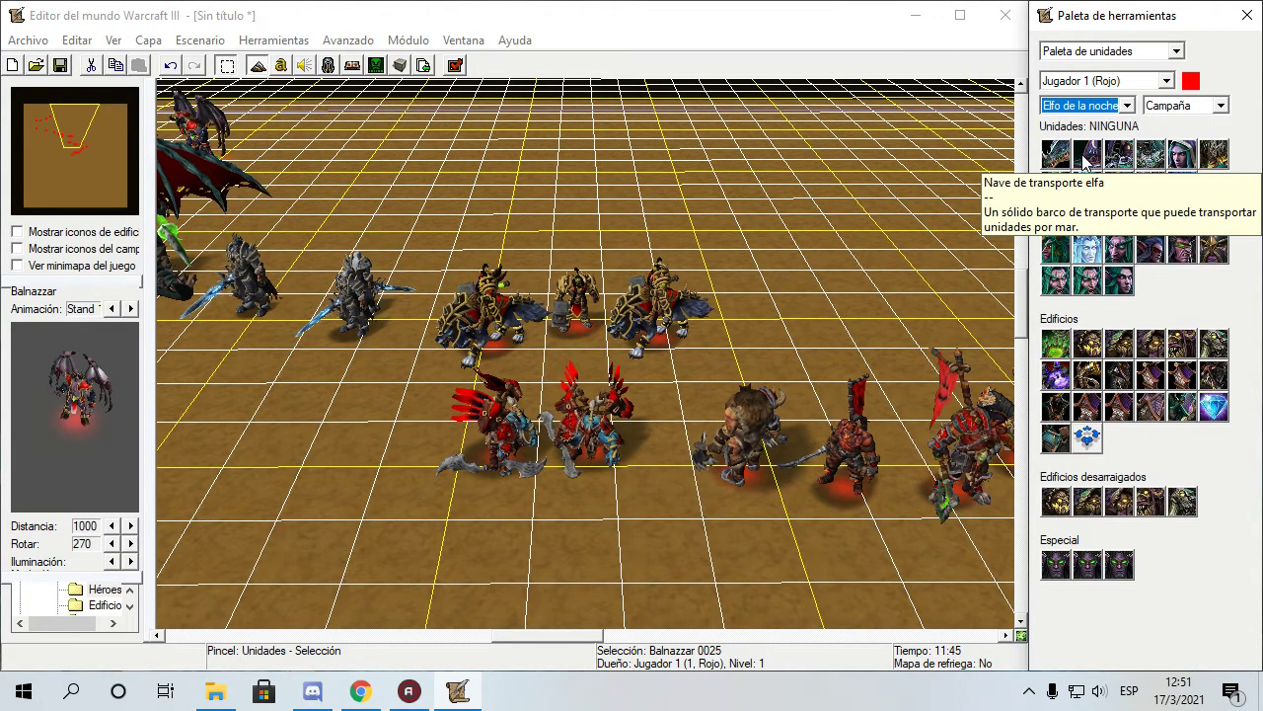
key(ctrl+o)
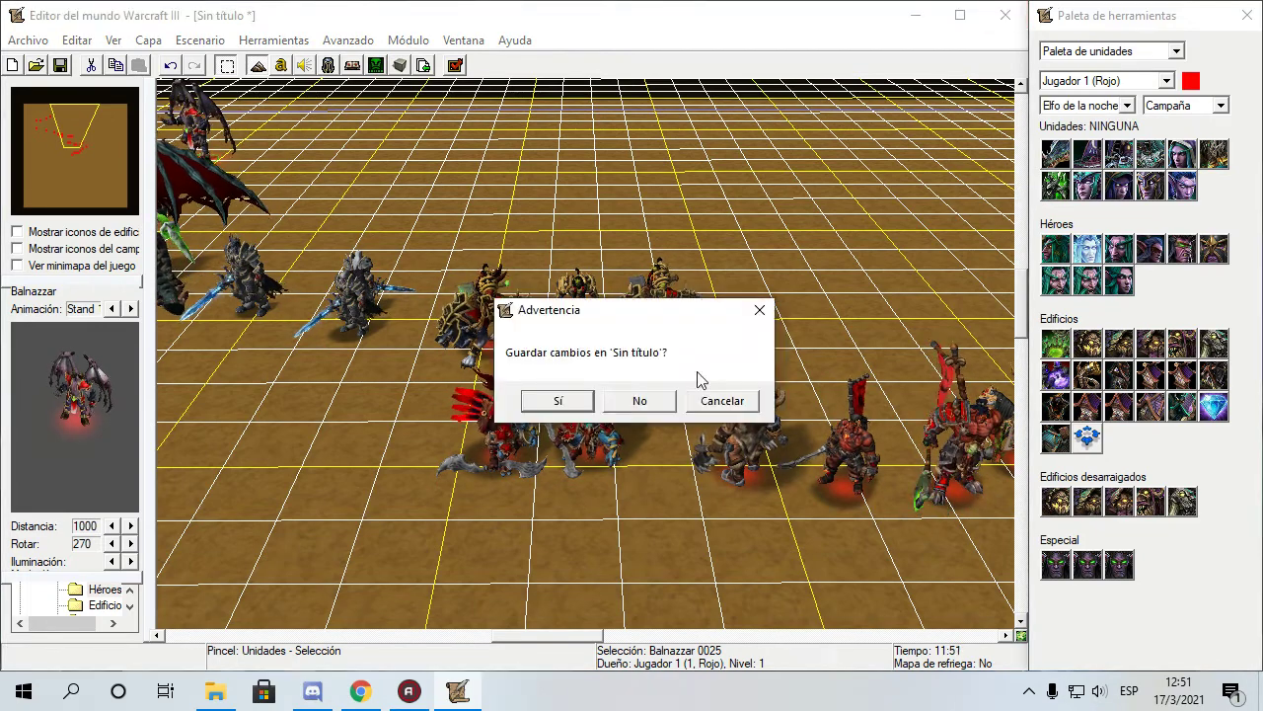
click(643, 398)
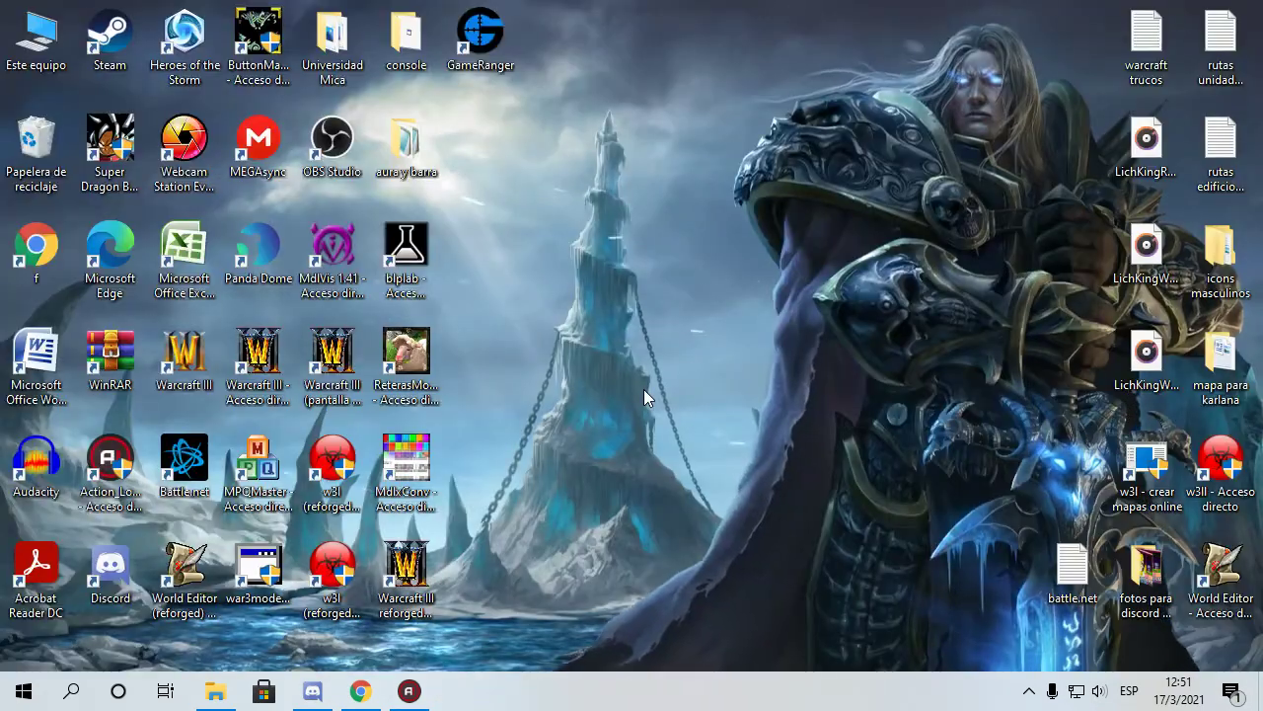